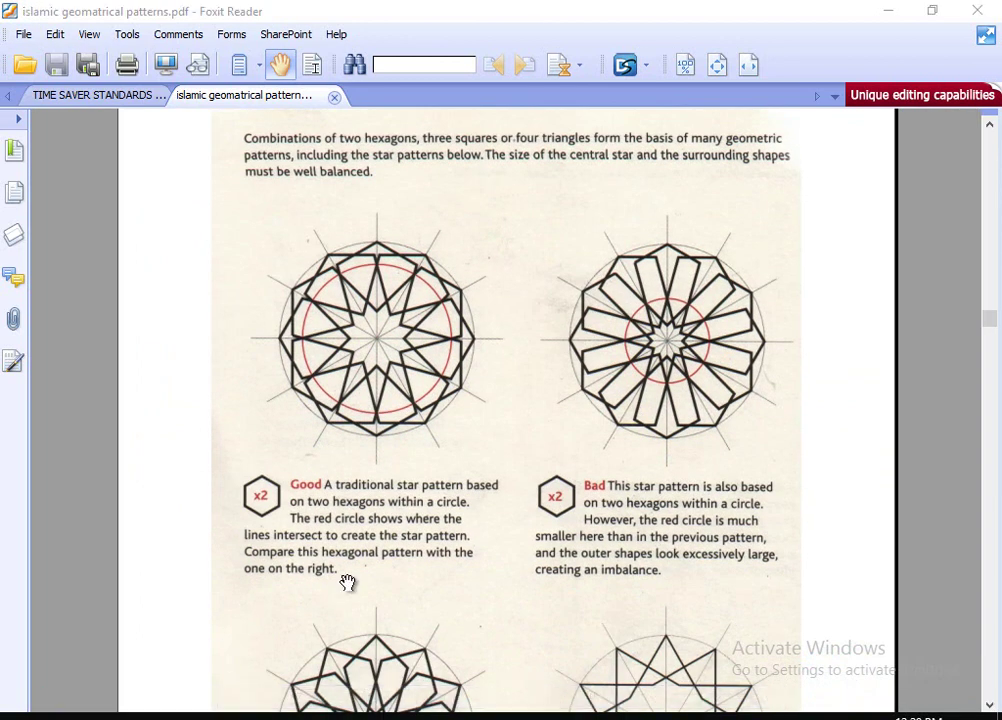
# Switch to Grasshopper and place a Circle component defined by base plane and radius on the canvas.
pyautogui.press('super')
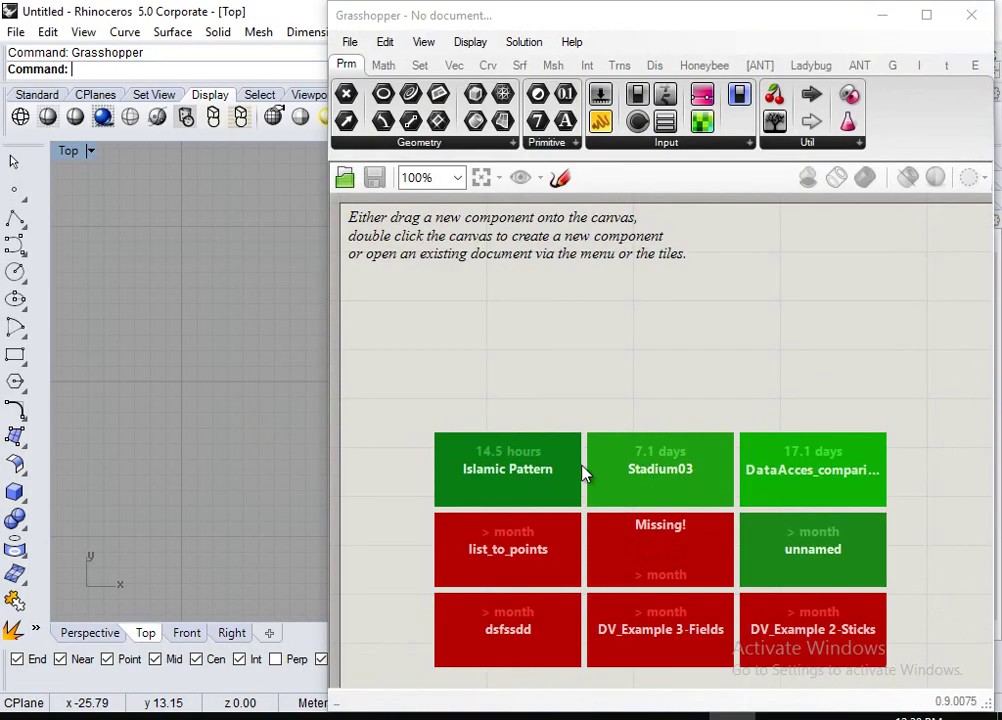
pyautogui.moveTo(570, 40)
pyautogui.mouseDown()
pyautogui.moveTo(668, 78)
pyautogui.moveTo(1001, 59)
pyautogui.moveTo(879, 42)
pyautogui.moveTo(1000, 30)
pyautogui.moveTo(558, 32)
pyautogui.mouseUp()
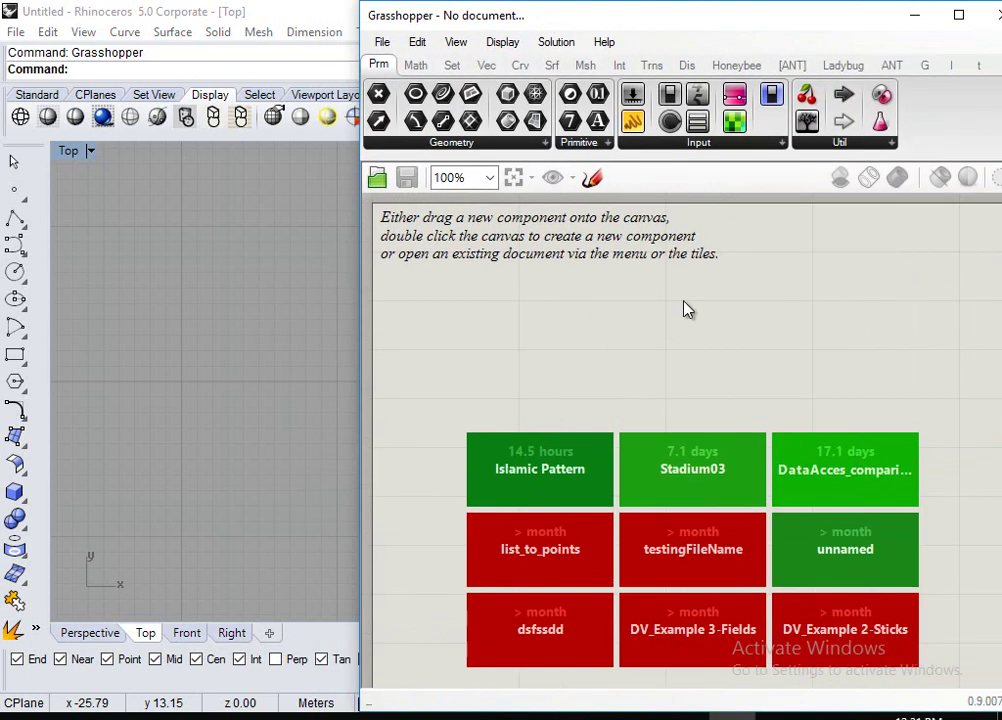
pyautogui.doubleClick(626, 383)
pyautogui.write('cir')
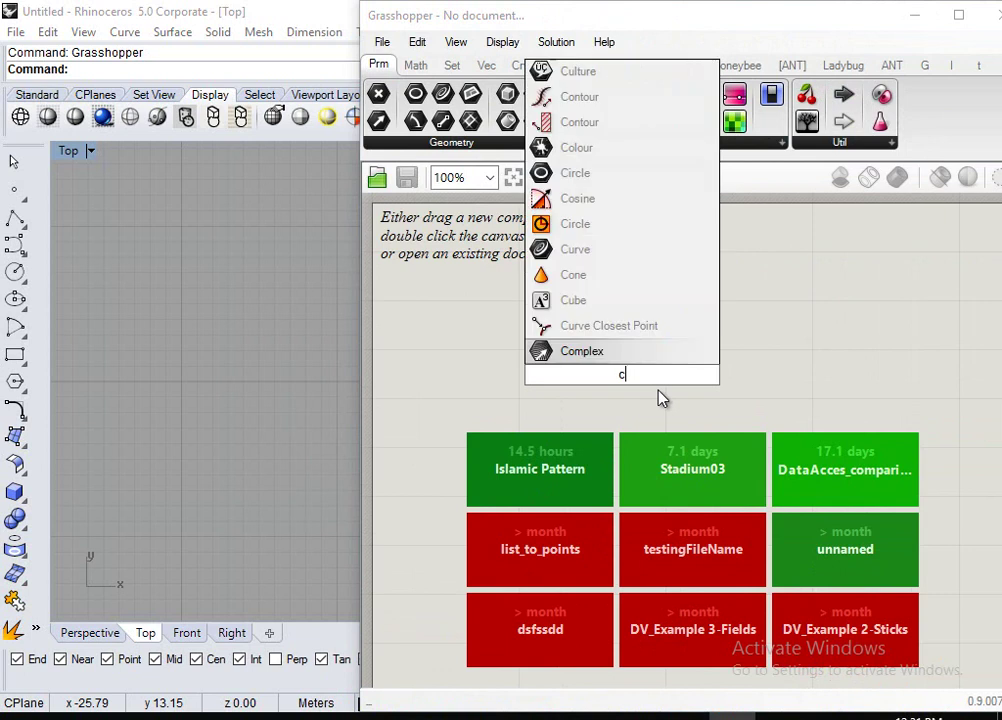
pyautogui.write('c')
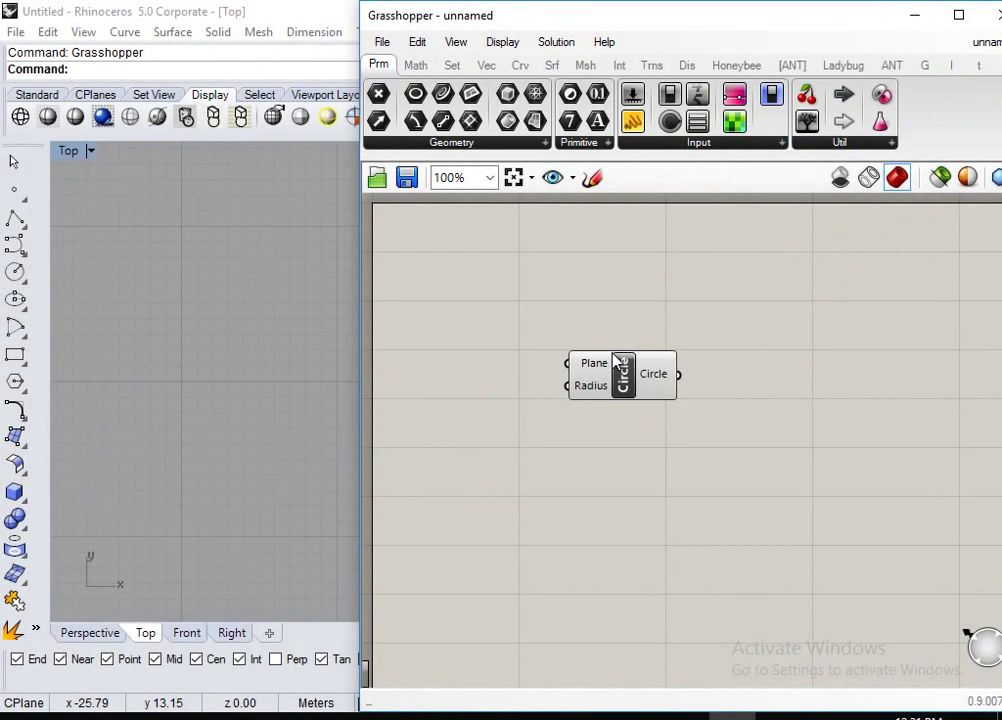
pyautogui.moveTo(650, 309); pyautogui.dragTo(681, 303, button='right')
pyautogui.moveTo(297, 356); pyautogui.dragTo(50, 332, button='right')
pyautogui.scroll(8, 157, 358)
pyautogui.scroll(5, 157, 366)
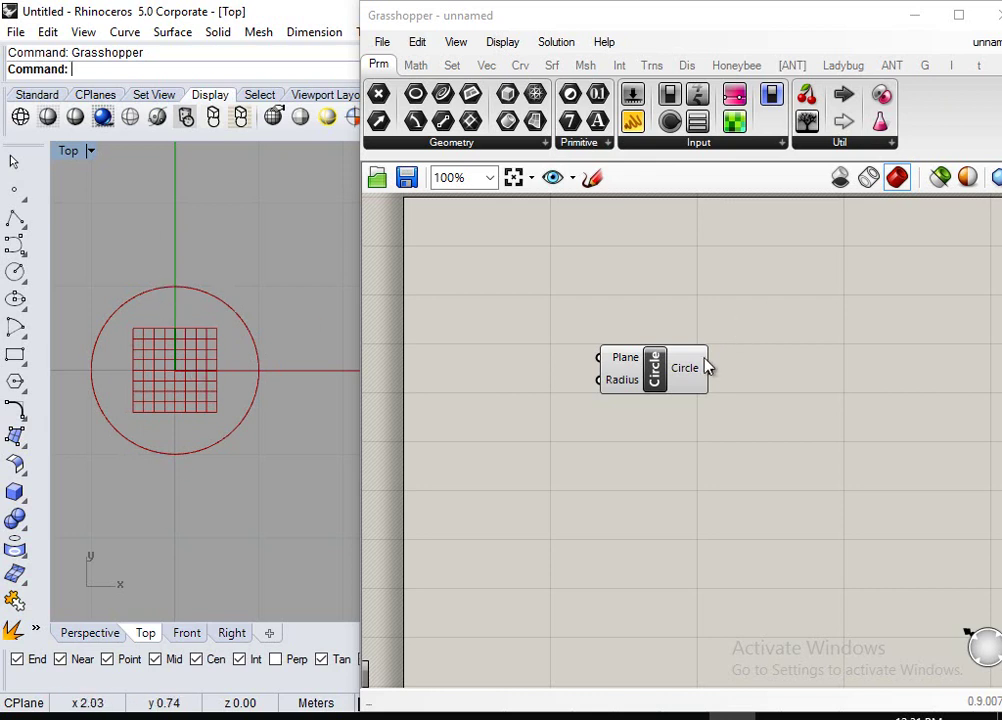
pyautogui.moveTo(631, 370); pyautogui.dragTo(738, 370)
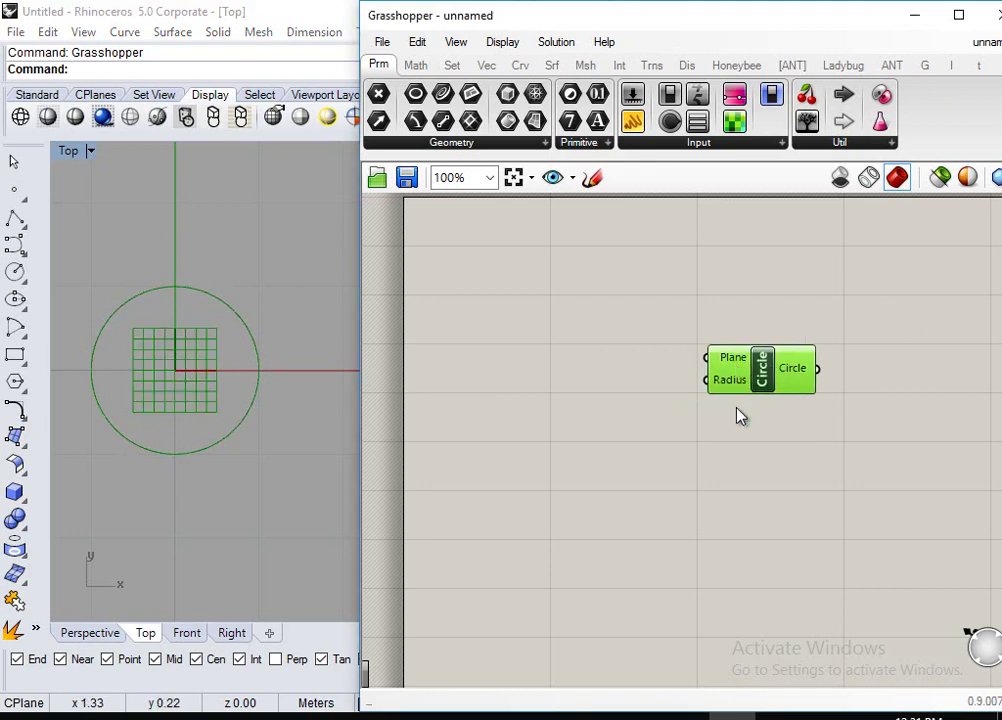
# Add a number slider set to 20.000, connect it to the circle's Radius input and line it up with that input.
pyautogui.moveTo(729, 388)
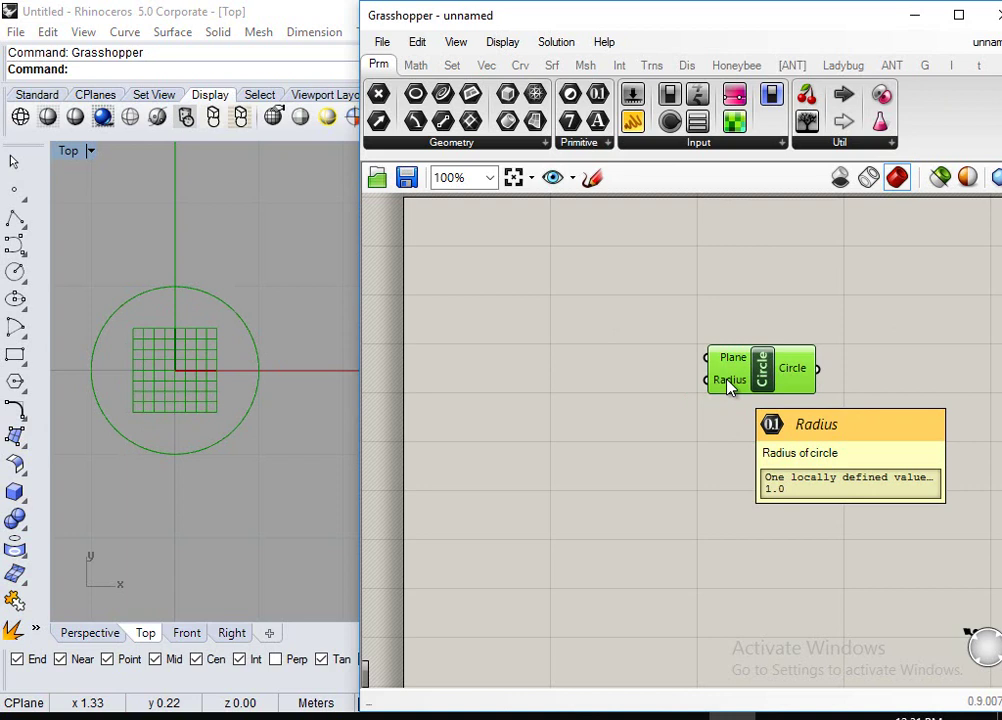
pyautogui.doubleClick(671, 383)
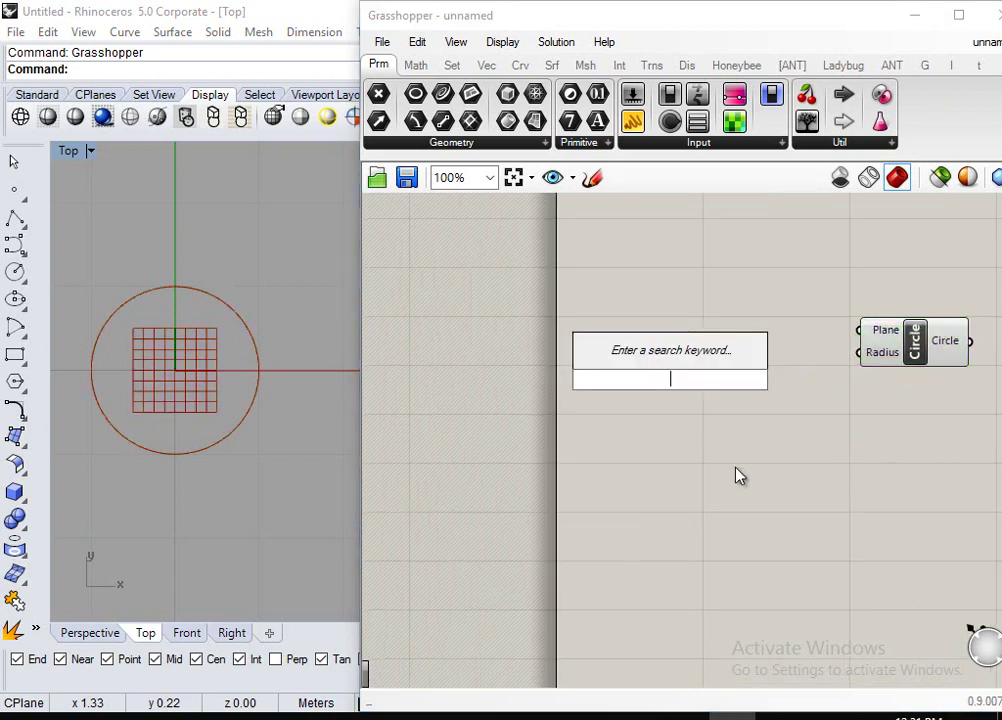
pyautogui.write('20')
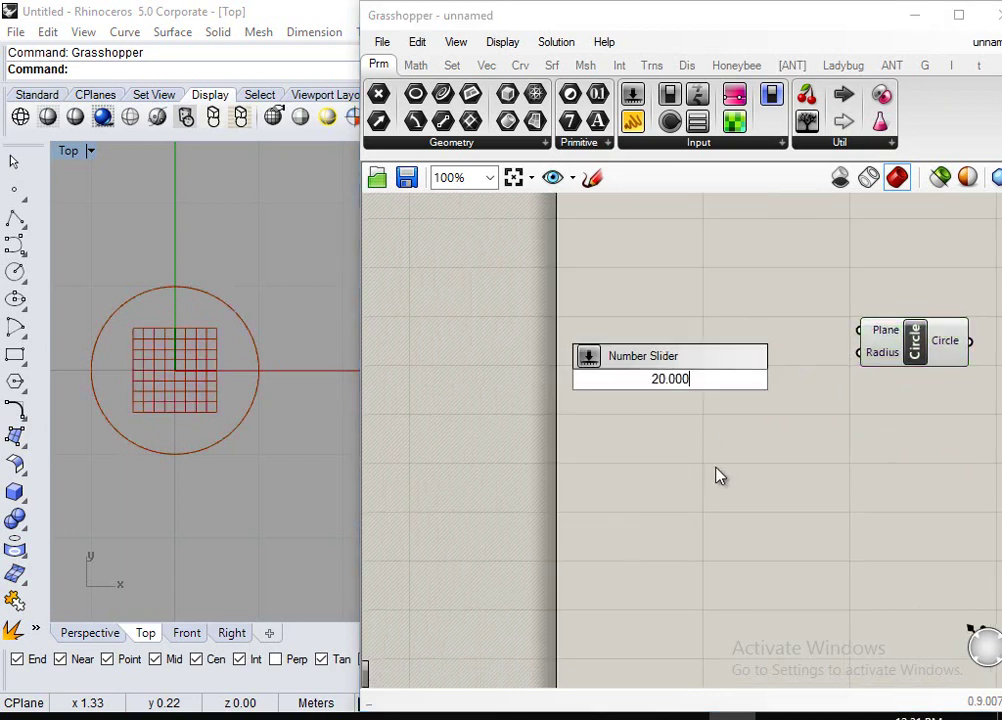
pyautogui.press('Return')
pyautogui.moveTo(771, 380); pyautogui.dragTo(859, 352)
pyautogui.click(298, 312)
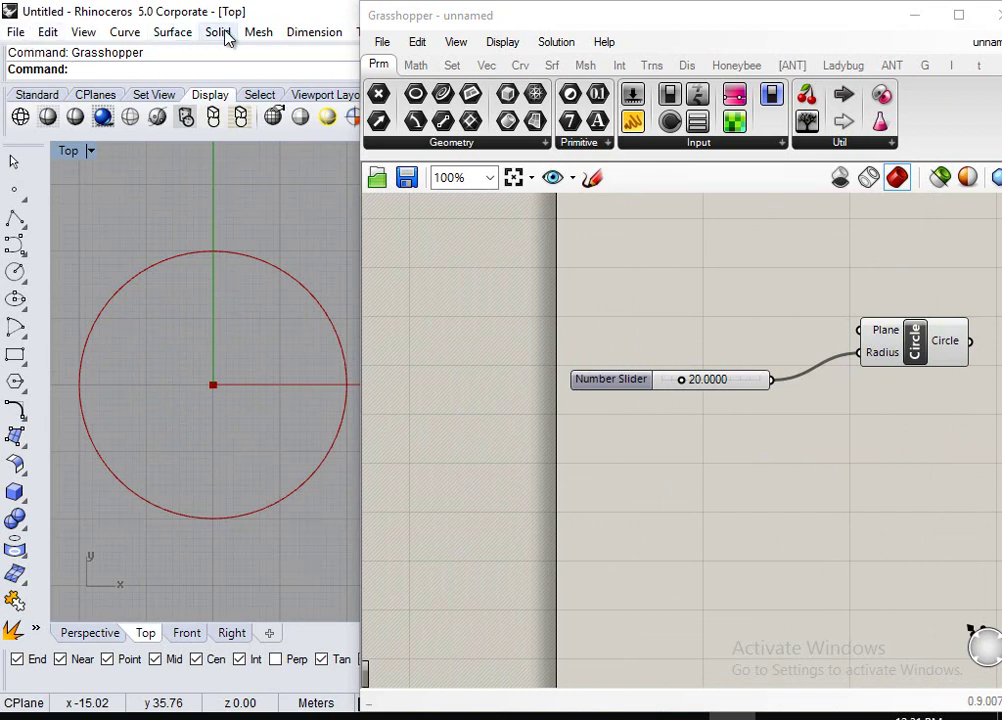
pyautogui.moveTo(776, 322); pyautogui.dragTo(759, 284, button='right')
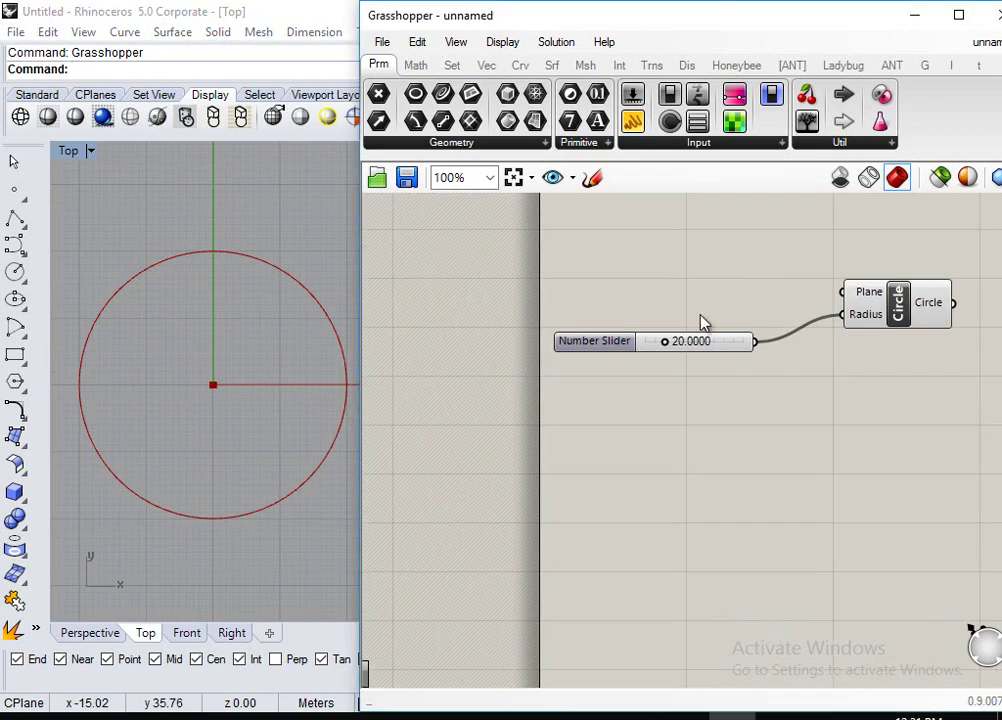
pyautogui.moveTo(598, 345); pyautogui.dragTo(591, 318)
pyautogui.click(662, 259)
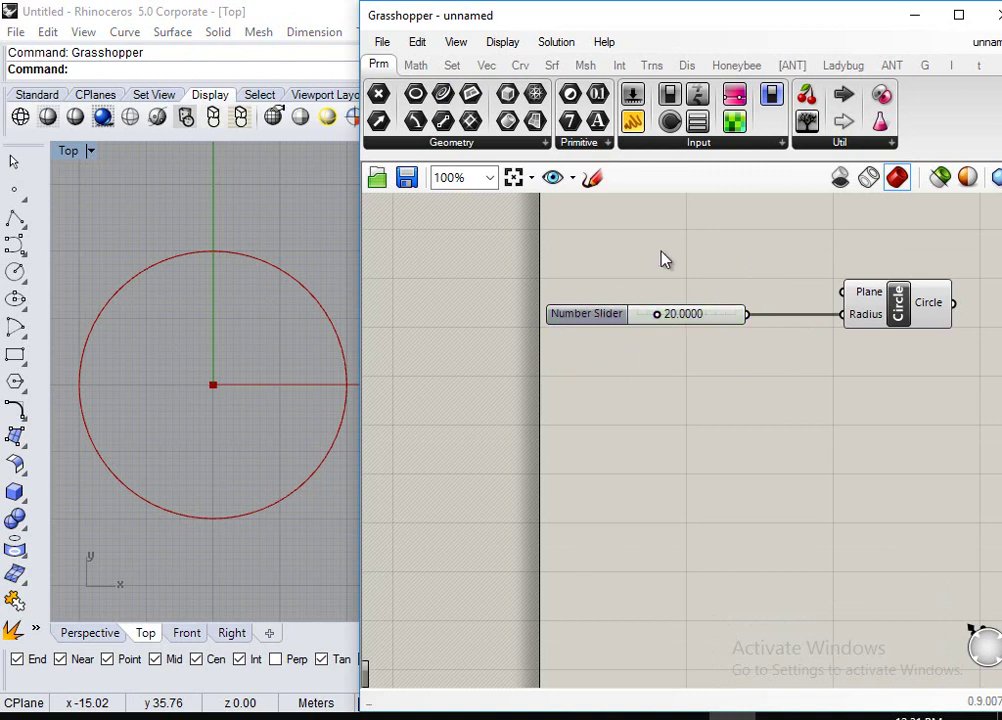
# Check the star pattern in the PDF, then duplicate the slider and Circle pair below and set the copy's radius to 15.52.
pyautogui.moveTo(857, 343); pyautogui.dragTo(768, 331, button='right')
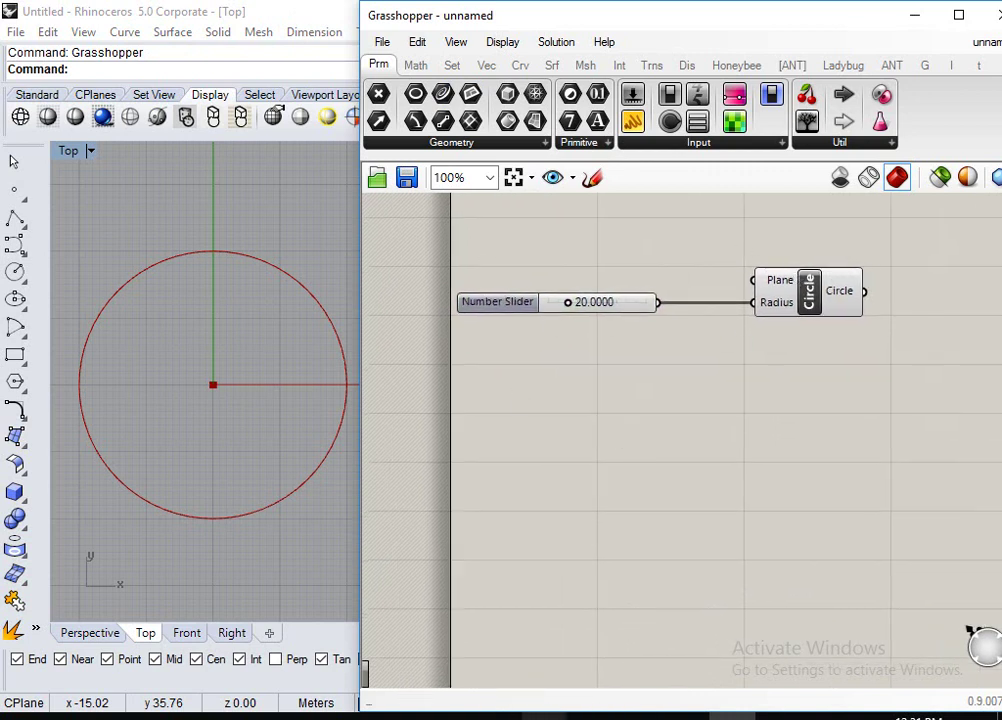
pyautogui.click(638, 717)
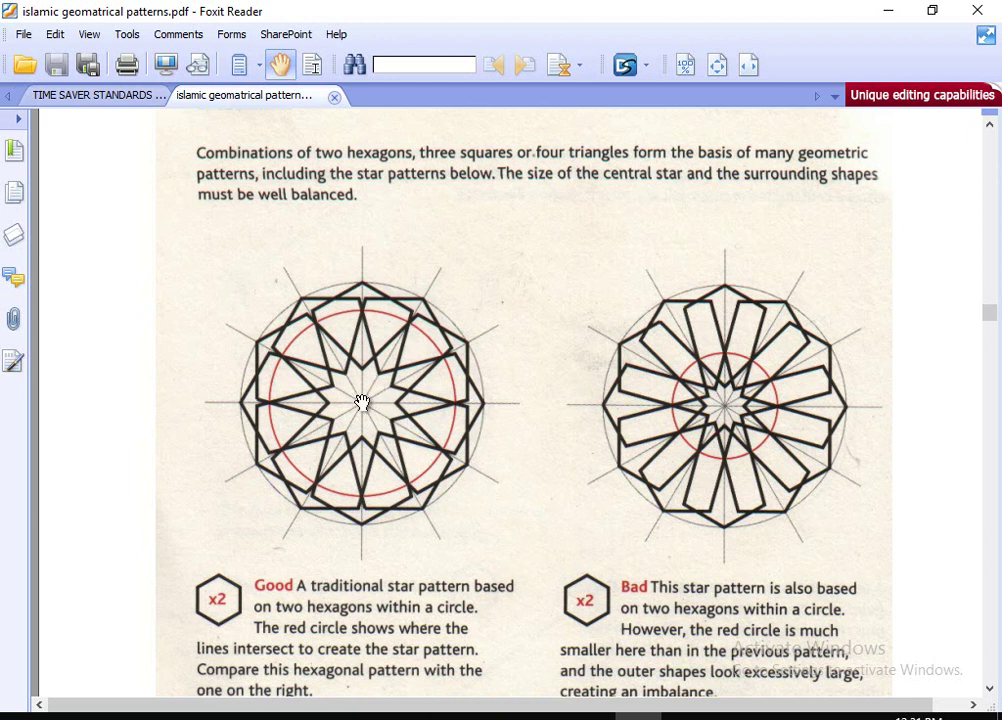
pyautogui.click(886, 20)
pyautogui.moveTo(841, 239); pyautogui.dragTo(565, 385)
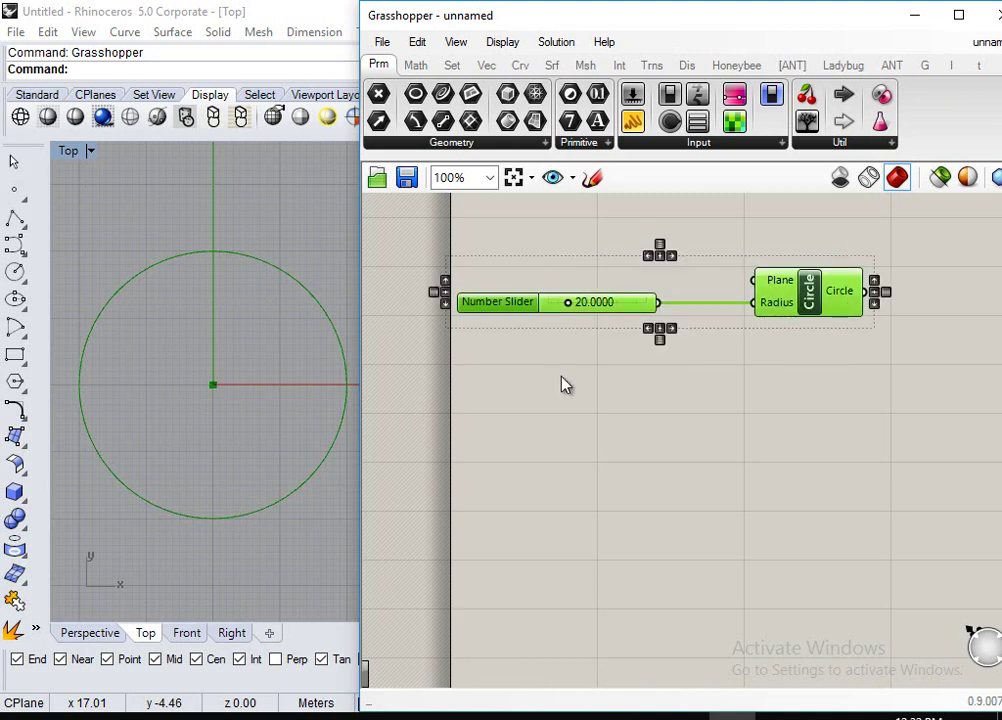
pyautogui.keyDown('alt'); pyautogui.moveTo(800, 296); pyautogui.dragTo(794, 385); pyautogui.keyUp('alt')
pyautogui.click(800, 479)
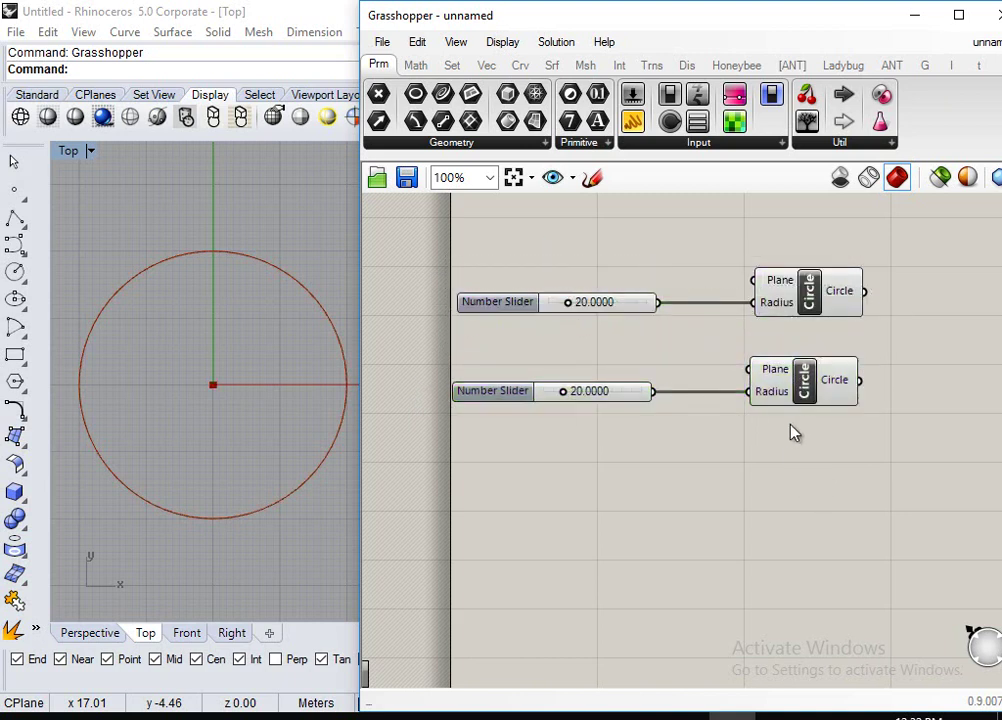
pyautogui.scroll(2, 598, 425)
pyautogui.moveTo(564, 389)
pyautogui.mouseDown()
pyautogui.moveTo(580, 389)
pyautogui.moveTo(560, 390)
pyautogui.mouseUp()
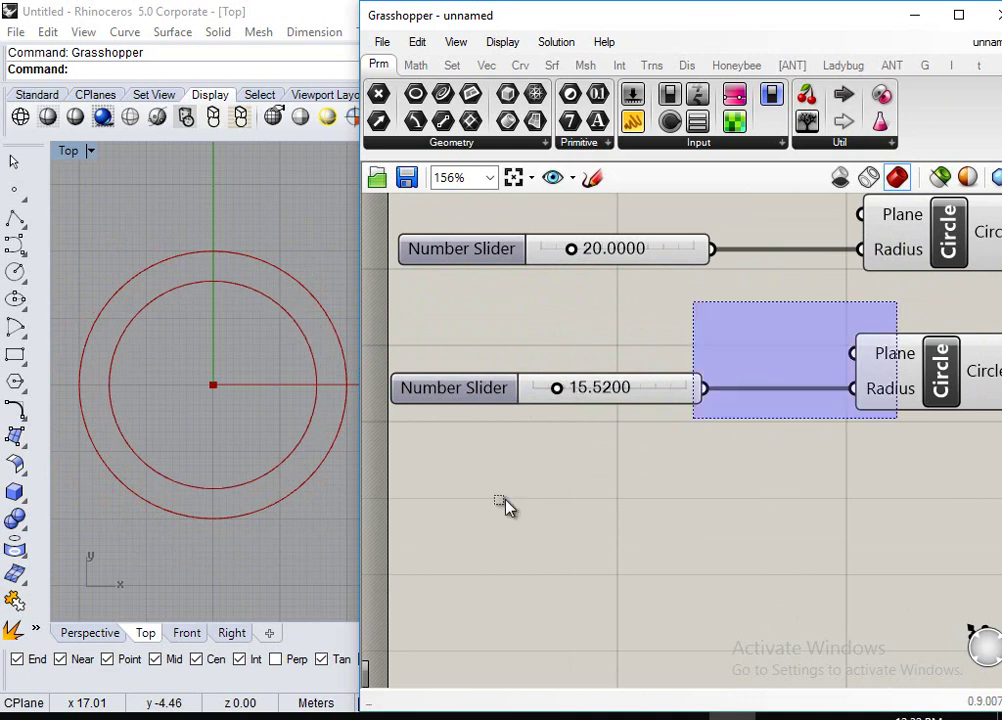
# Duplicate the second slider and Circle pair below it and set the new circle's radius to 8.48.
pyautogui.moveTo(863, 330); pyautogui.dragTo(512, 503)
pyautogui.keyDown('alt'); pyautogui.moveTo(905, 410); pyautogui.dragTo(901, 552); pyautogui.keyUp('alt')
pyautogui.click(792, 572)
pyautogui.moveTo(553, 531); pyautogui.dragTo(543, 533)
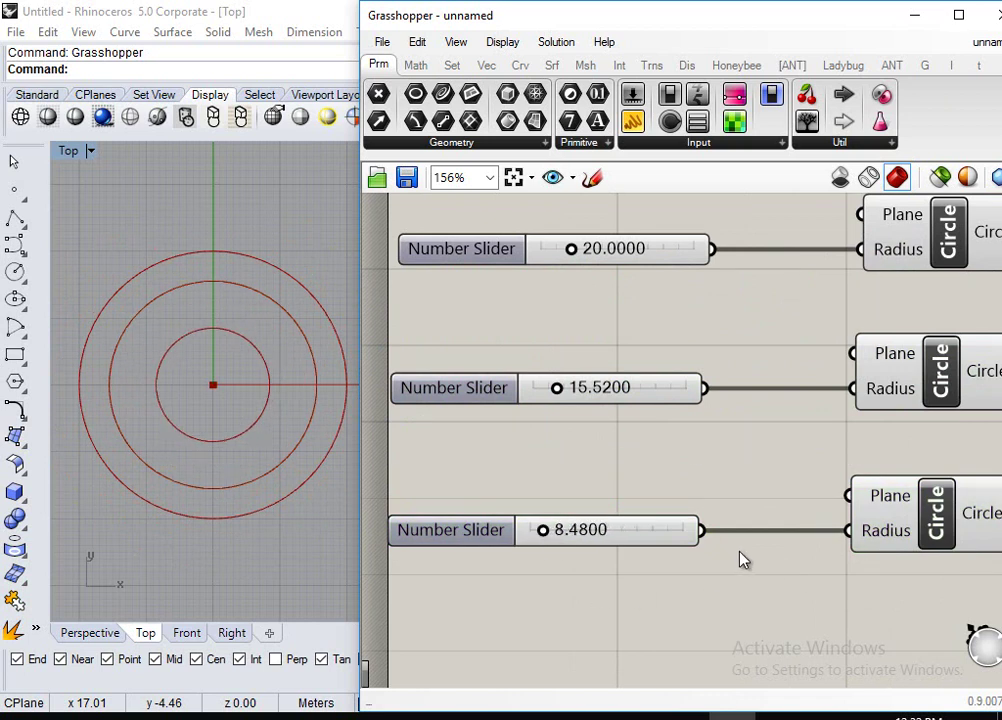
# Check the reference pattern in the PDF again and align the three Circle components vertically on the Grasshopper canvas.
pyautogui.scroll(-3, 754, 575)
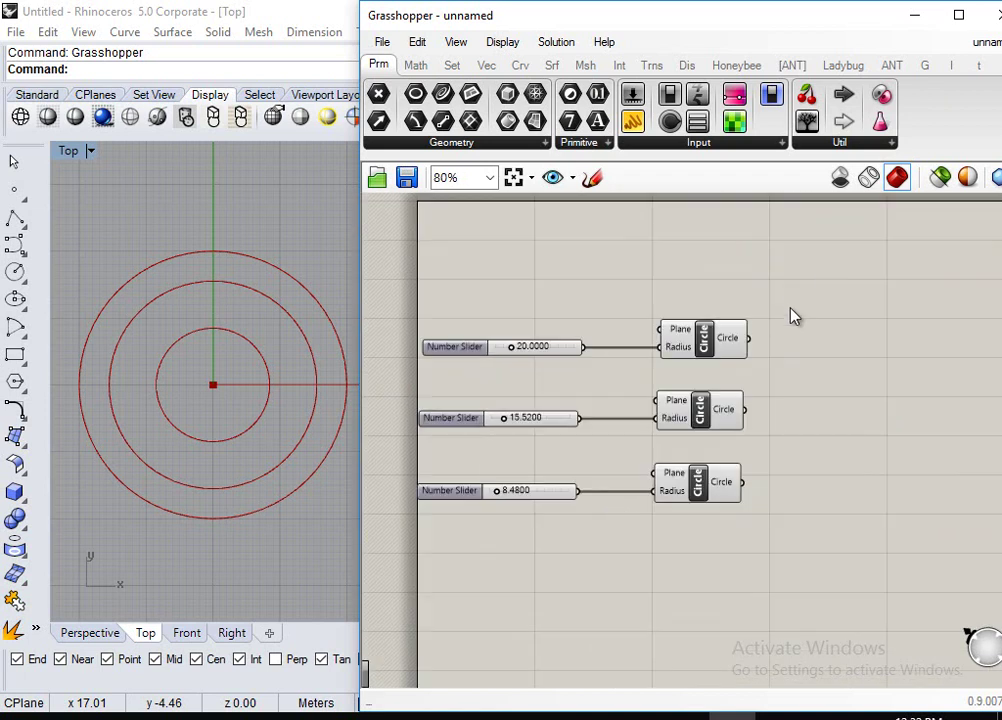
pyautogui.click(638, 717)
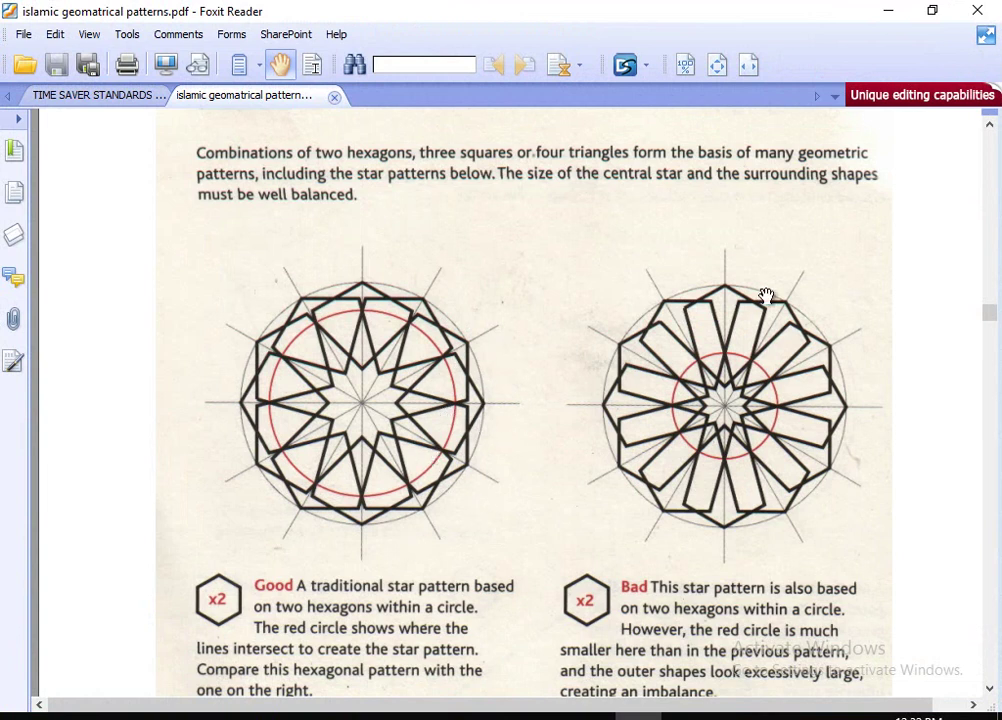
pyautogui.click(888, 12)
pyautogui.moveTo(795, 387); pyautogui.dragTo(711, 394, button='right')
pyautogui.moveTo(706, 298); pyautogui.dragTo(573, 587)
pyautogui.click(603, 313)
pyautogui.click(752, 323)
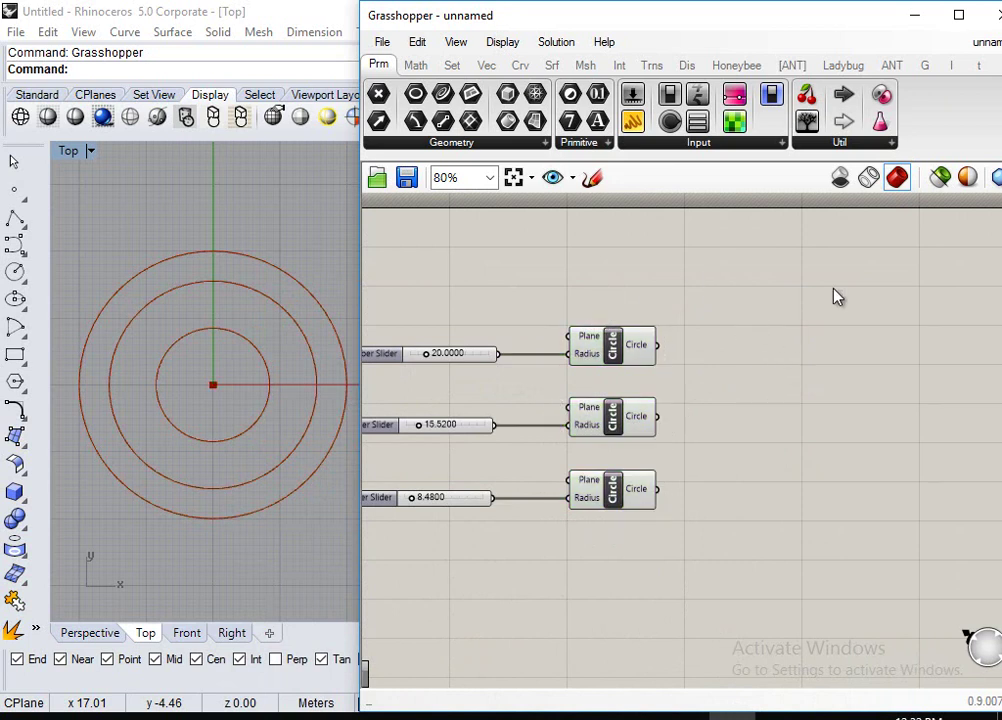
# Add a Divide Curve component and connect the outer, 20-radius circle to its Curve input.
pyautogui.doubleClick(744, 400)
pyautogui.write('di')
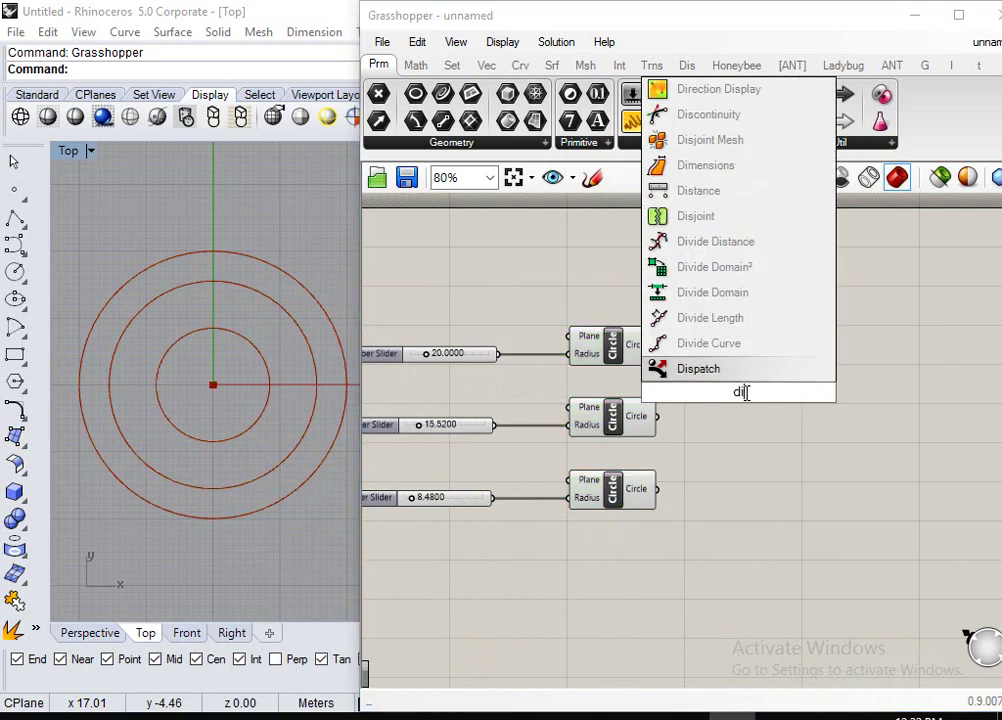
pyautogui.write('vice')
pyautogui.press('Return')
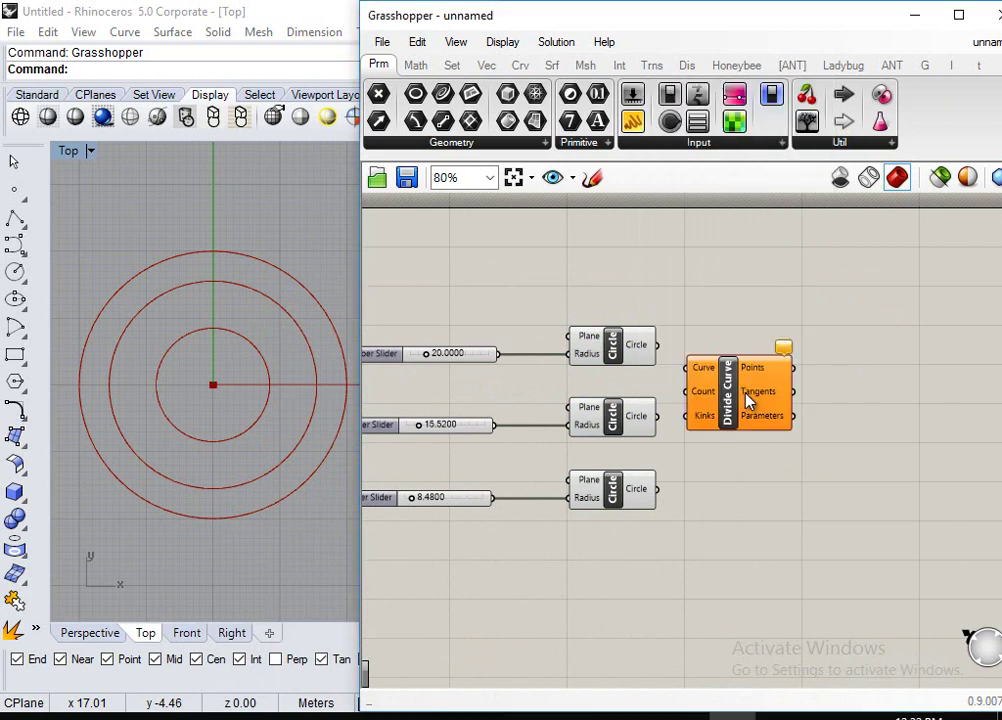
pyautogui.moveTo(773, 402); pyautogui.dragTo(908, 377)
pyautogui.click(667, 374)
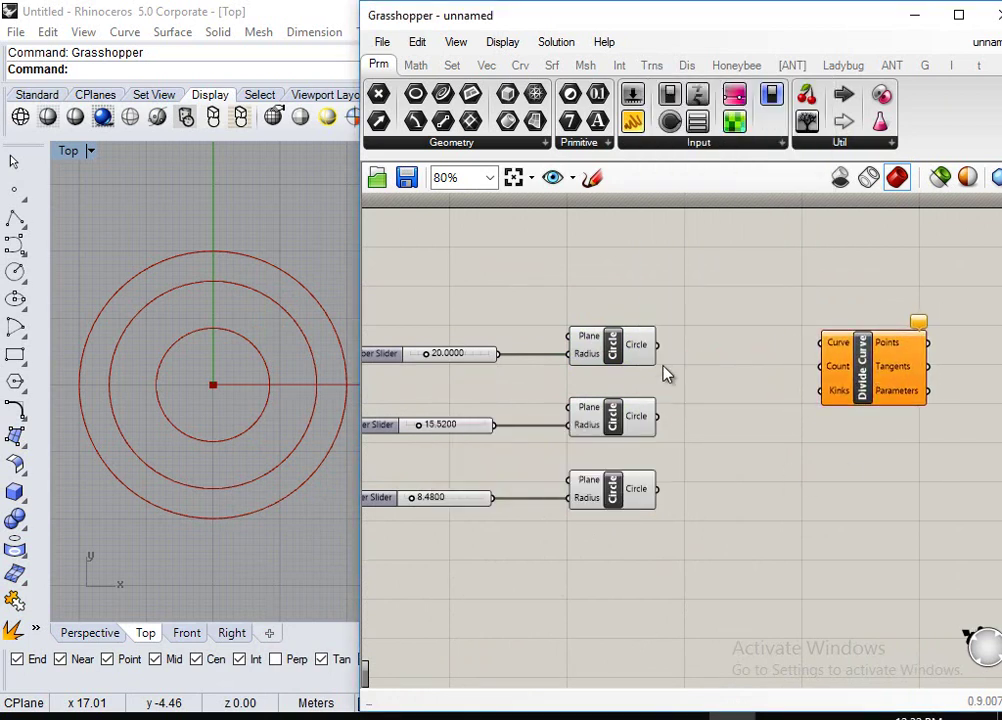
pyautogui.click(612, 354)
pyautogui.moveTo(659, 346); pyautogui.dragTo(810, 351)
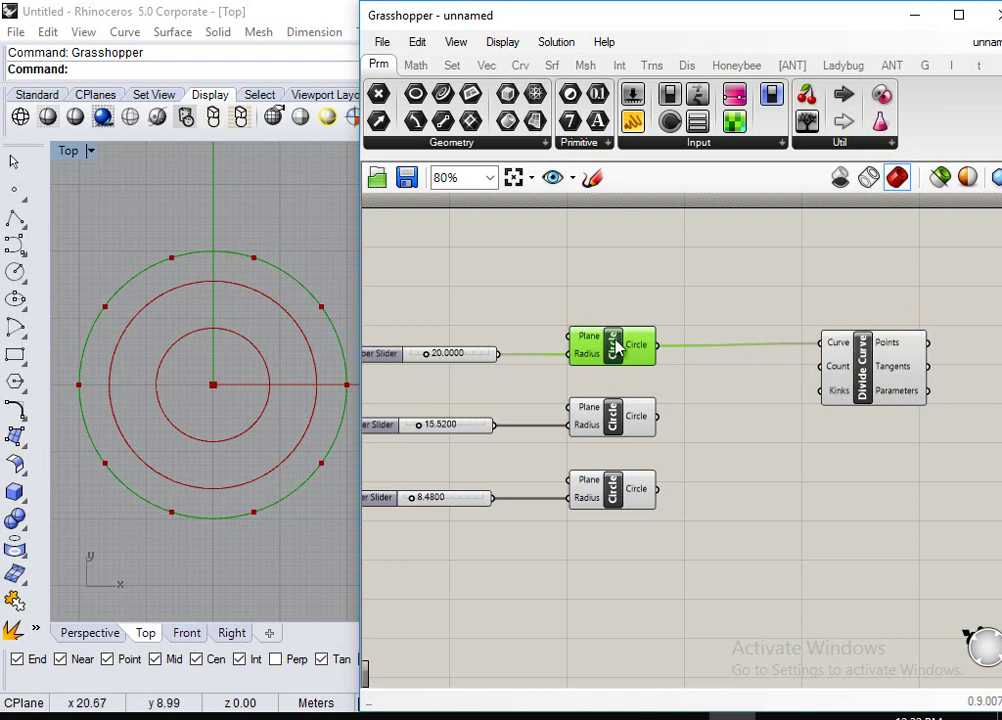
# Add a number slider set to 12 and connect it to the Count input of Divide Curve.
pyautogui.moveTo(845, 374)
pyautogui.click(678, 259)
pyautogui.doubleClick(678, 259)
pyautogui.write('12')
pyautogui.press('Return')
pyautogui.moveTo(757, 258); pyautogui.dragTo(820, 366)
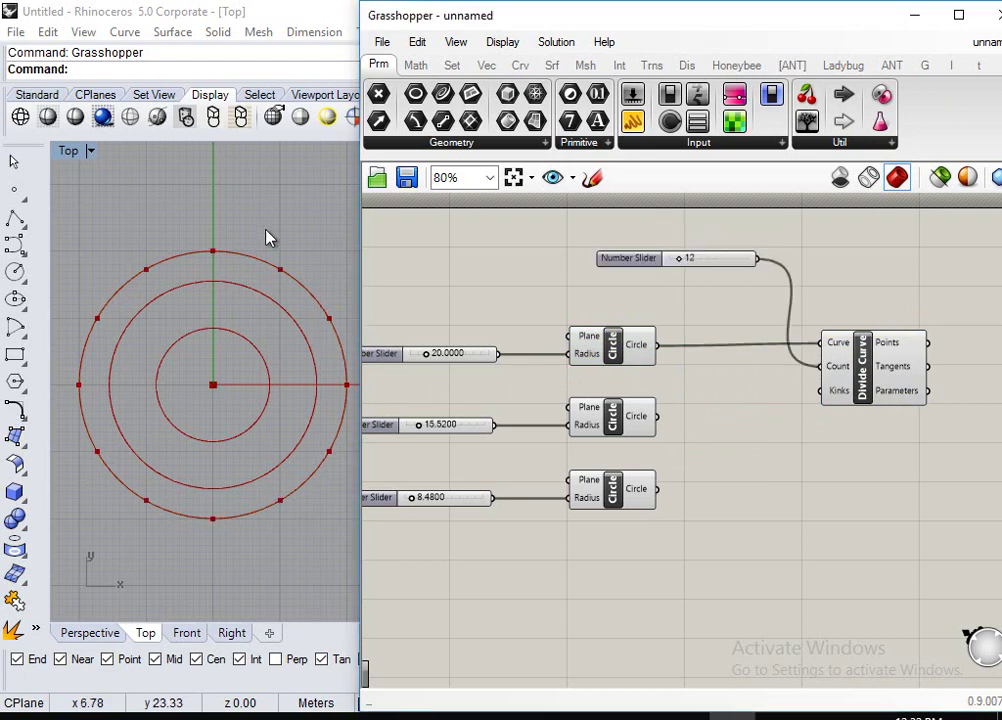
# Make two copies of the Divide Curve component and connect the middle and inner circles to their Curve inputs.
pyautogui.click(895, 371)
pyautogui.moveTo(893, 374)
pyautogui.hotkey('ctrl', 'v')
pyautogui.moveTo(891, 368); pyautogui.dragTo(873, 573)
pyautogui.hotkey('ctrl', 'v')
pyautogui.click(871, 435)
pyautogui.moveTo(657, 416); pyautogui.dragTo(822, 431)
pyautogui.moveTo(664, 494); pyautogui.dragTo(825, 519)
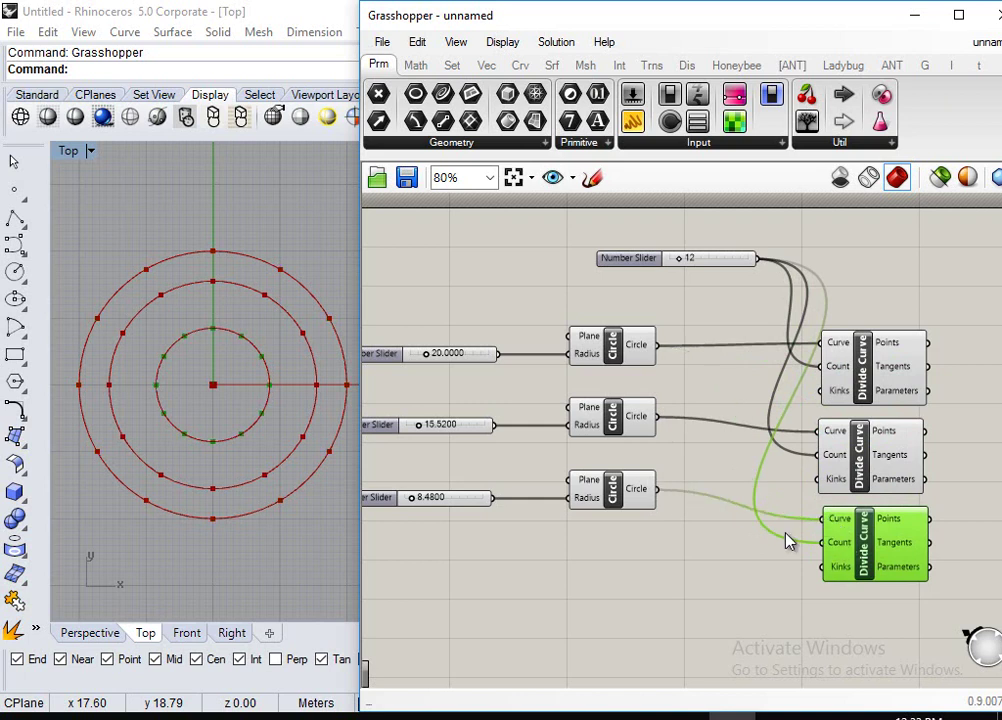
pyautogui.click(670, 597)
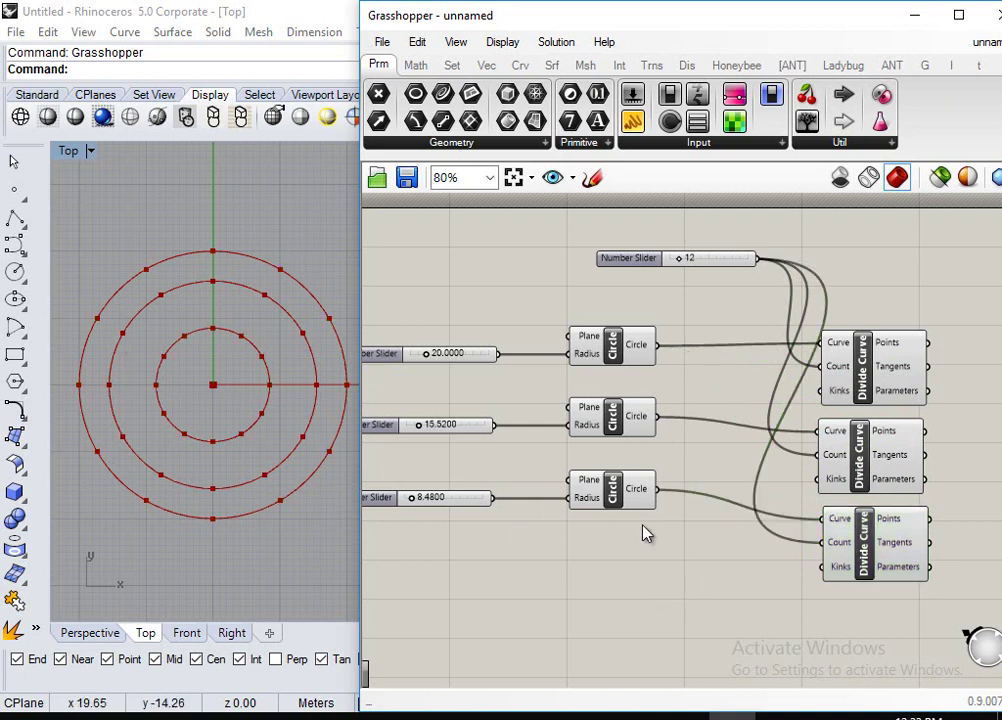
# Align the three Divide Curve components vertically.
pyautogui.moveTo(862, 432); pyautogui.dragTo(621, 380, button='right')
pyautogui.moveTo(732, 300); pyautogui.dragTo(678, 526)
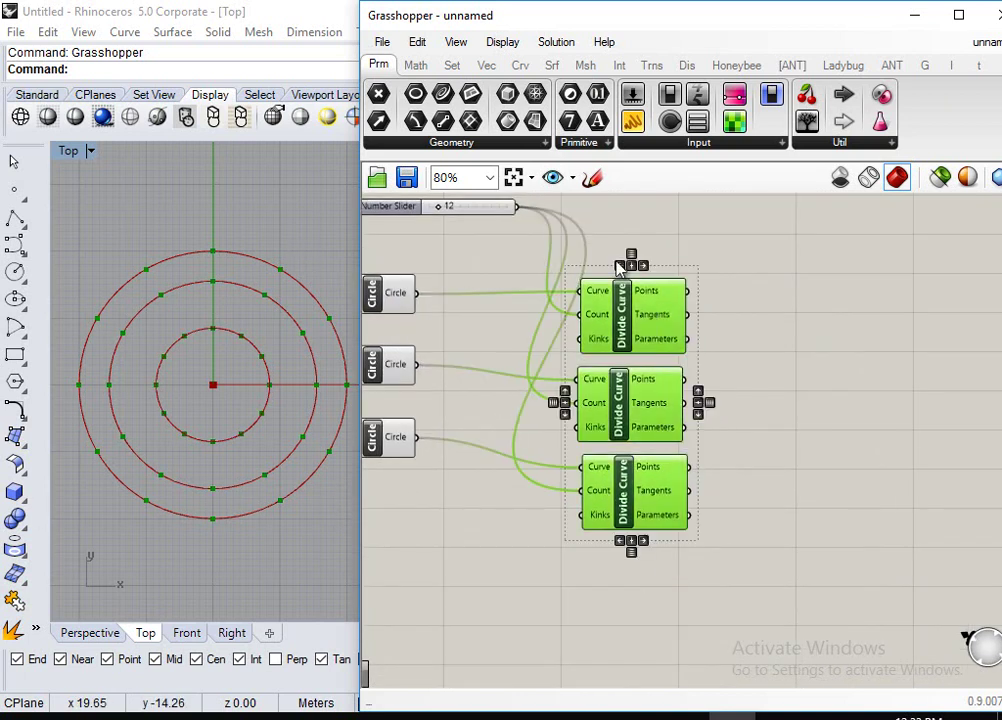
pyautogui.click(690, 358)
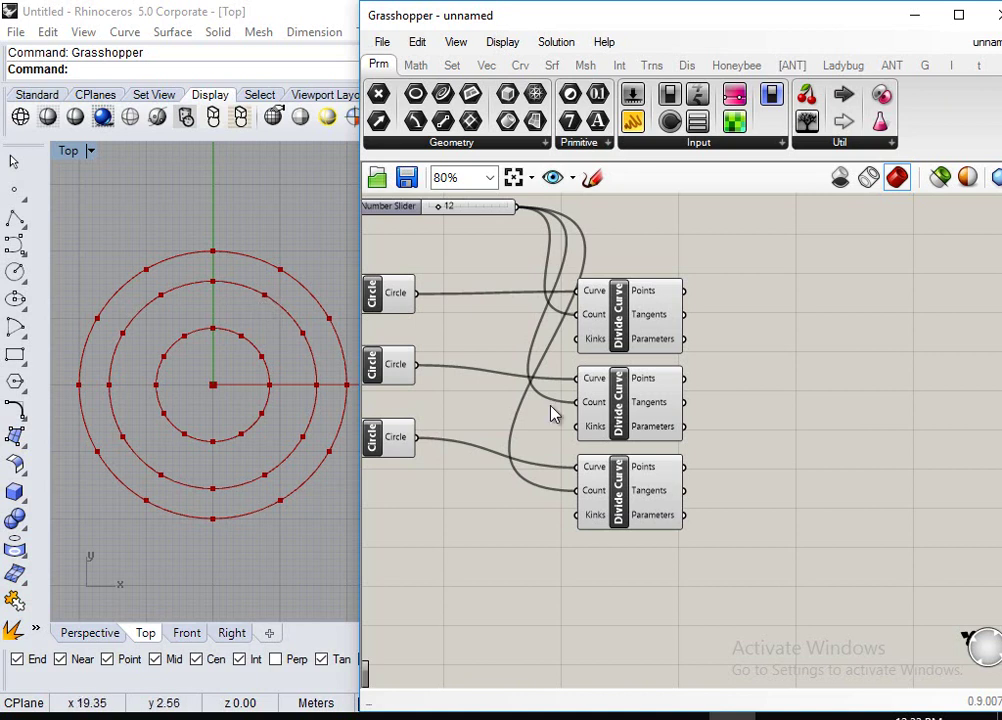
# Select the Divide Curve components in turn to examine which division points on the circles each one produces.
pyautogui.click(623, 330)
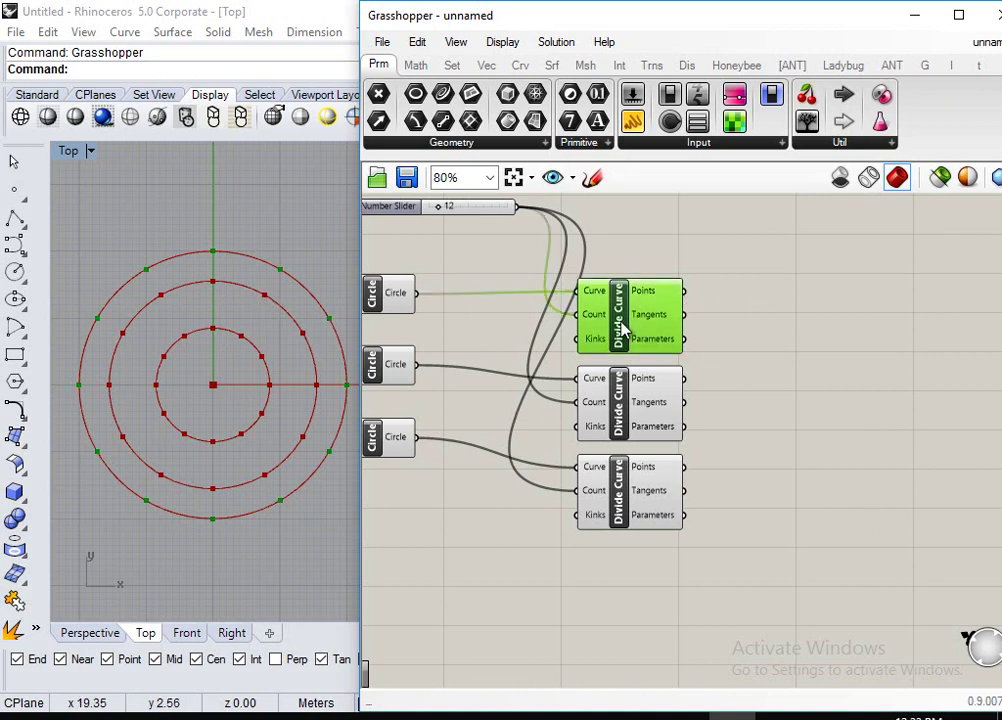
pyautogui.click(628, 410)
pyautogui.click(624, 487)
pyautogui.click(614, 384)
pyautogui.click(618, 493)
pyautogui.click(626, 412)
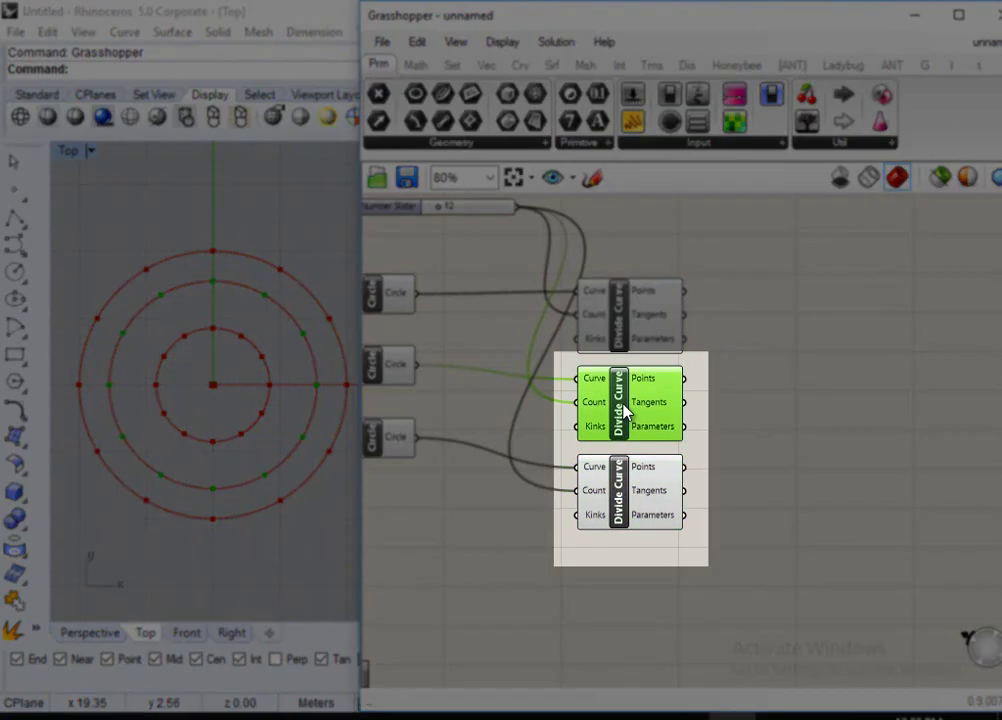
pyautogui.click(622, 473)
pyautogui.click(618, 405)
pyautogui.moveTo(614, 476); pyautogui.dragTo(616, 448)
# Add a Line component with the middle circle's division points as Start Point and the inner circle's division points as End Point.
pyautogui.click(833, 410)
pyautogui.doubleClick(828, 410)
pyautogui.write('line')
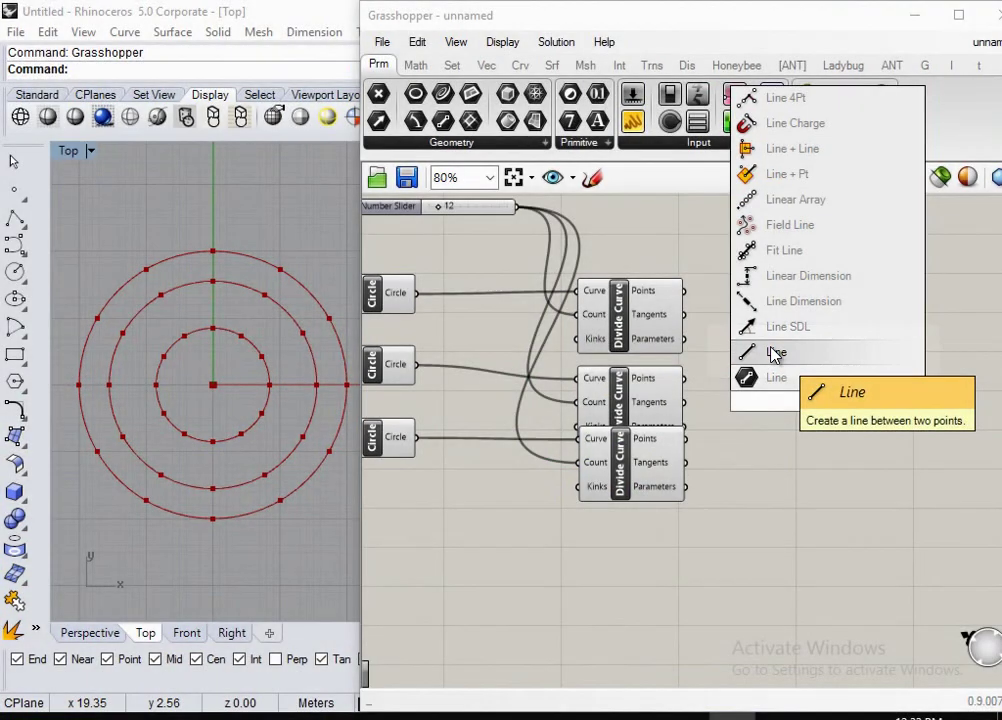
pyautogui.click(773, 353)
pyautogui.moveTo(620, 478); pyautogui.dragTo(615, 507)
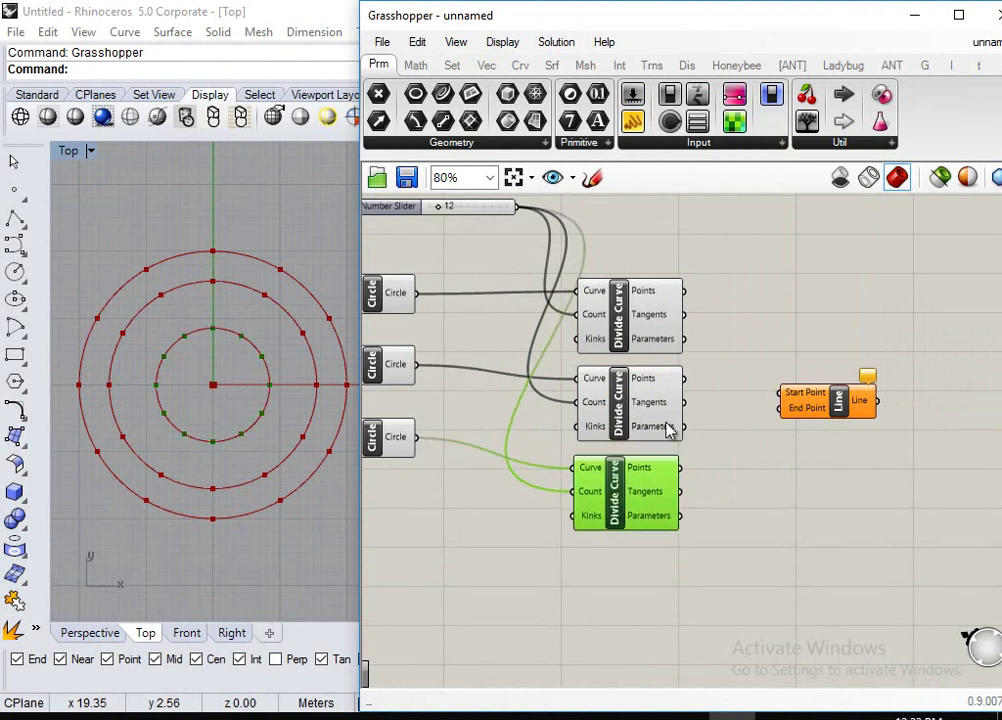
pyautogui.moveTo(684, 378); pyautogui.dragTo(775, 394)
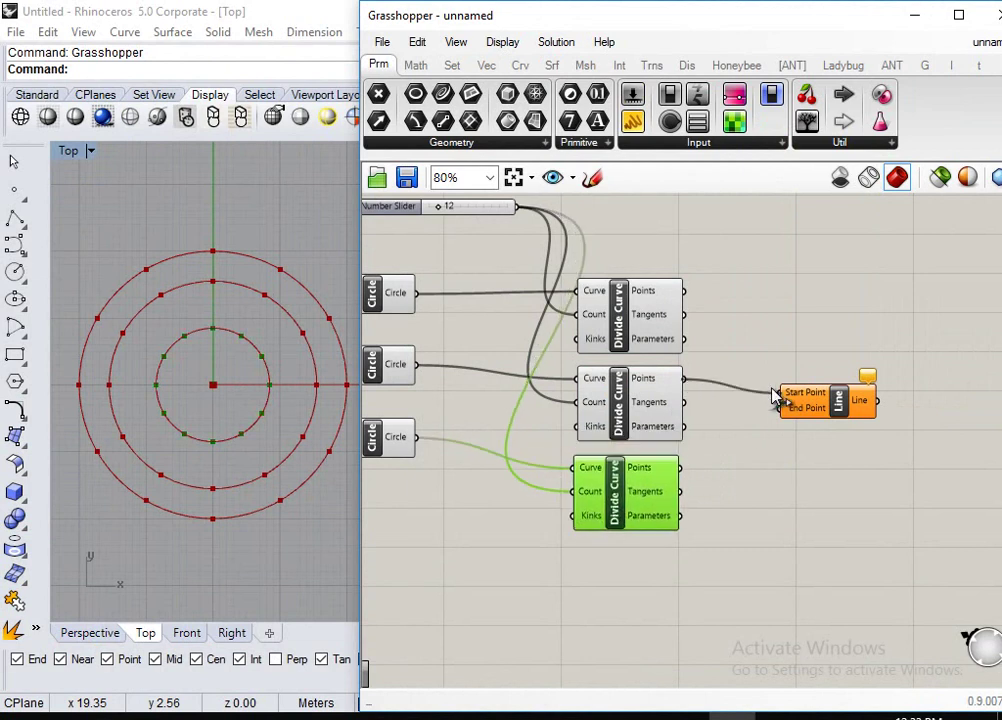
pyautogui.moveTo(690, 470); pyautogui.dragTo(783, 418)
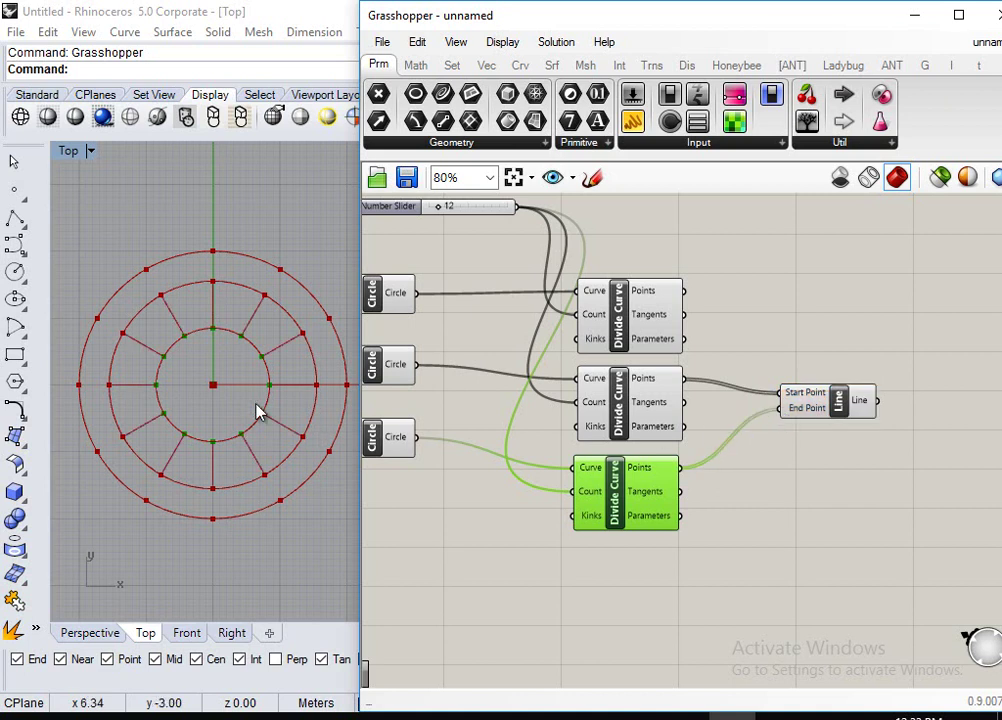
pyautogui.scroll(3, 217, 349)
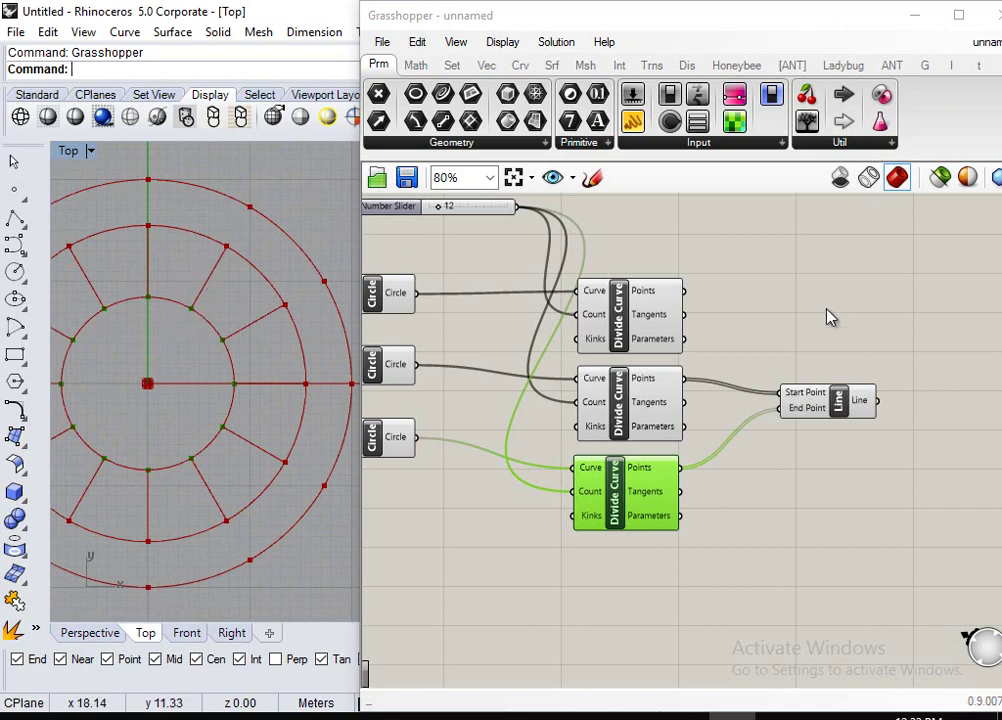
# Delete the Line component connected to the middle and inner Divide Curve components.
pyautogui.moveTo(851, 323); pyautogui.dragTo(781, 288, button='right')
pyautogui.moveTo(834, 302); pyautogui.dragTo(788, 408)
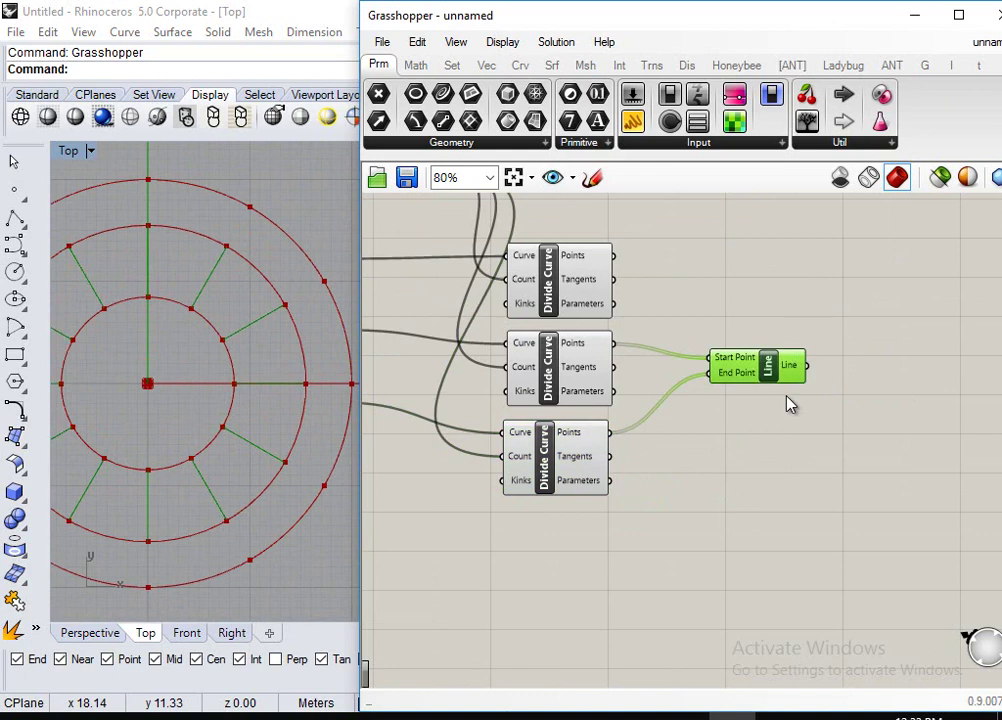
pyautogui.press('Delete')
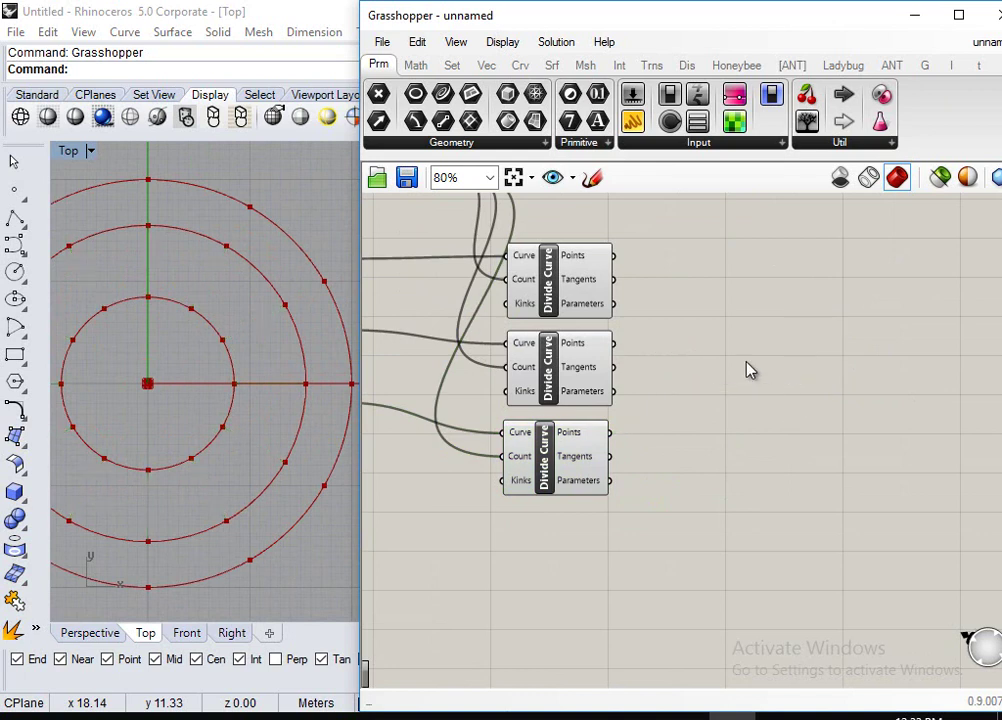
# Add a new Line component, connecting the middle circle's points to Start Point and the inner circle's points to End Point.
pyautogui.moveTo(749, 369); pyautogui.dragTo(832, 358, button='right')
pyautogui.moveTo(648, 424); pyautogui.dragTo(653, 431)
pyautogui.click(863, 380)
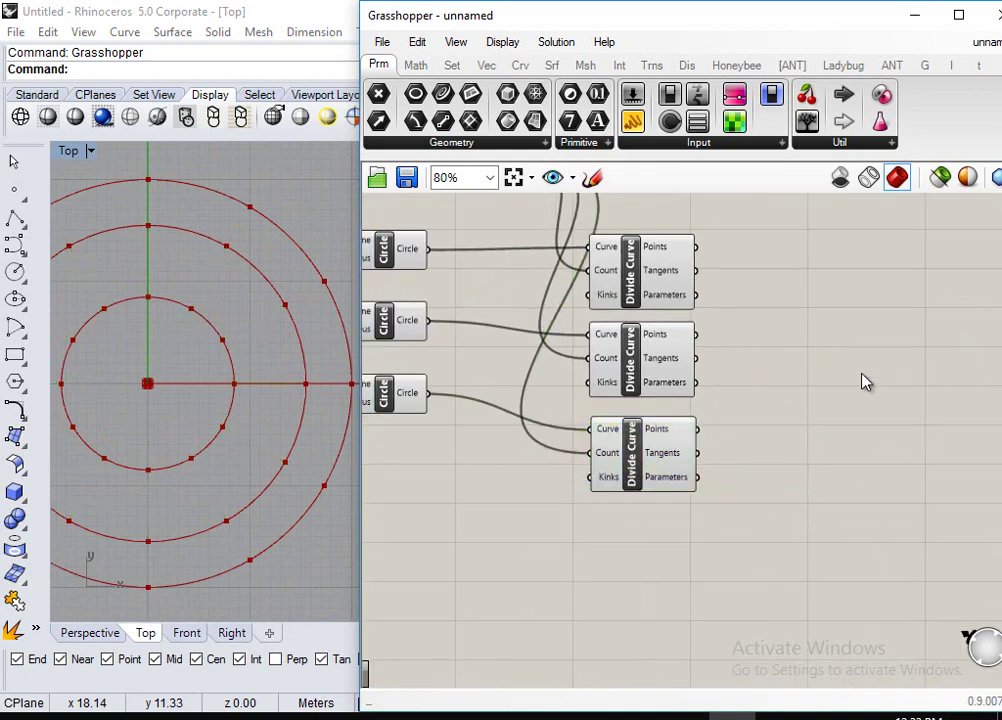
pyautogui.doubleClick(888, 420)
pyautogui.write('line')
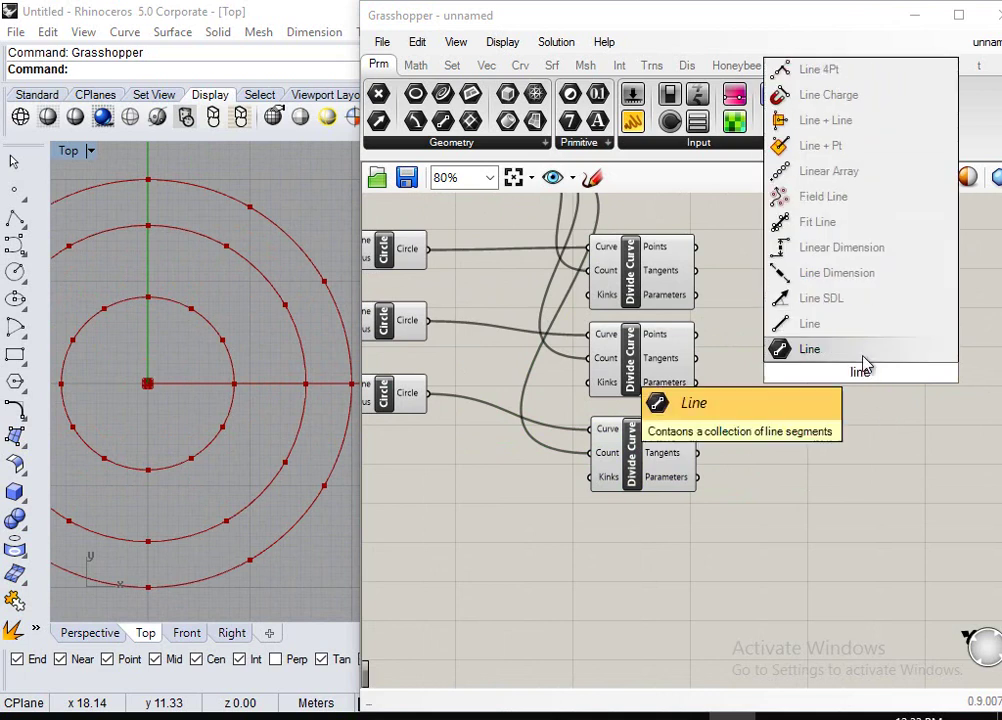
pyautogui.click(815, 327)
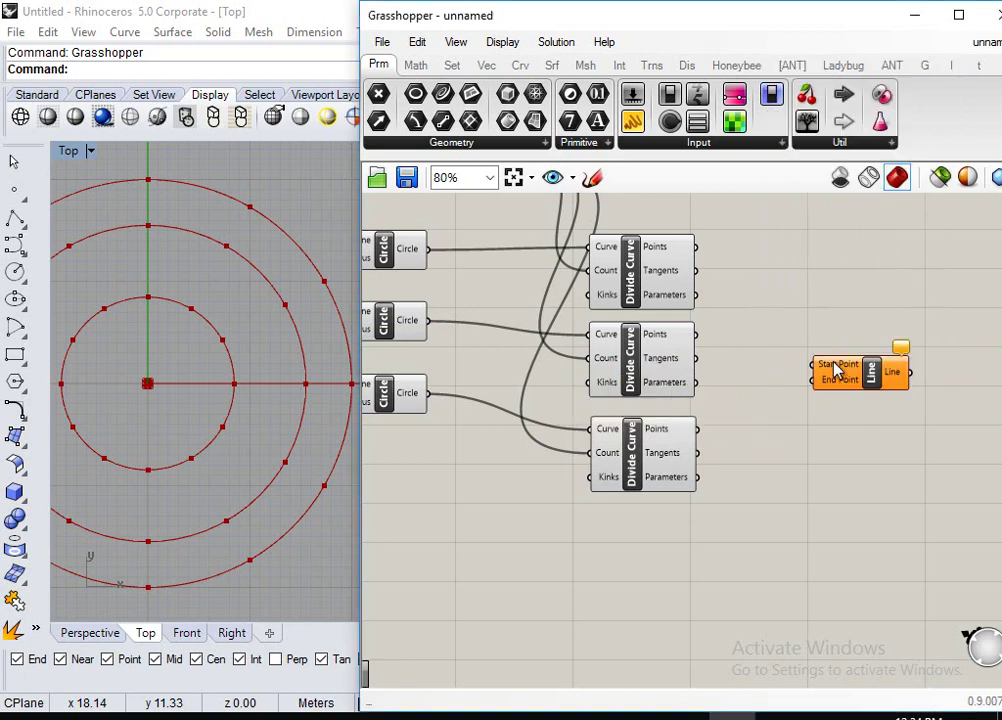
pyautogui.click(670, 340)
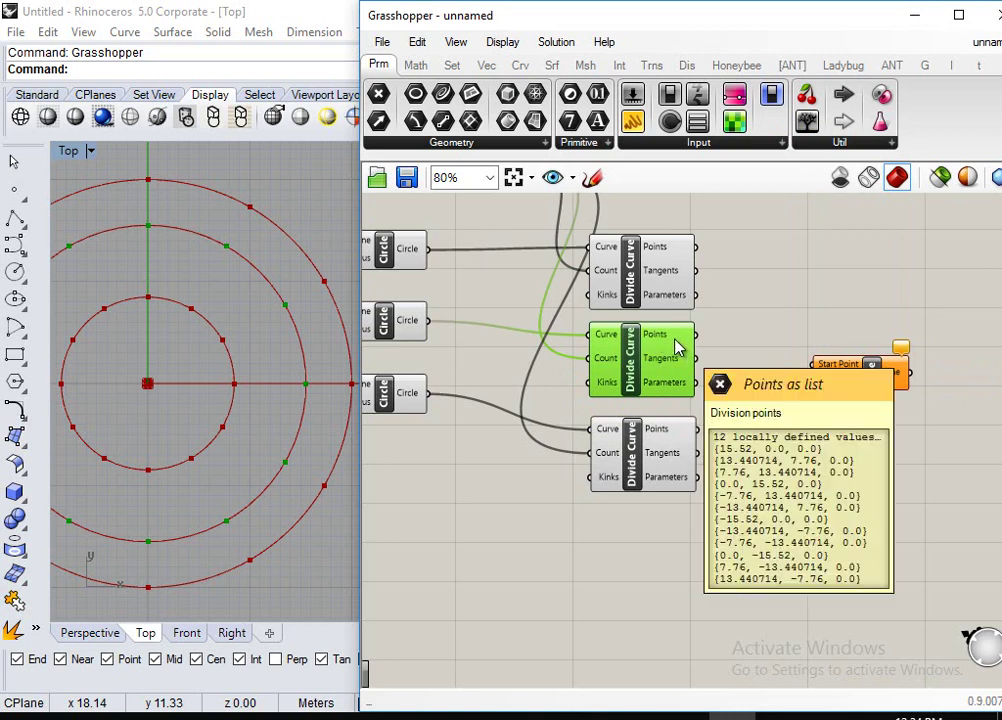
pyautogui.moveTo(658, 433)
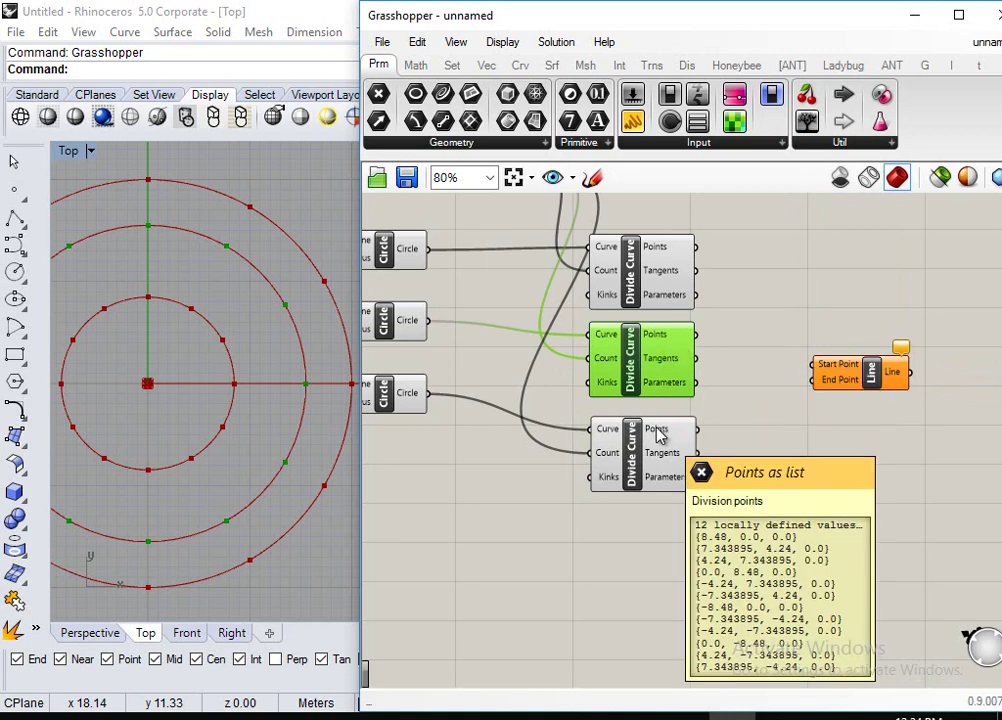
pyautogui.moveTo(697, 334); pyautogui.dragTo(822, 372)
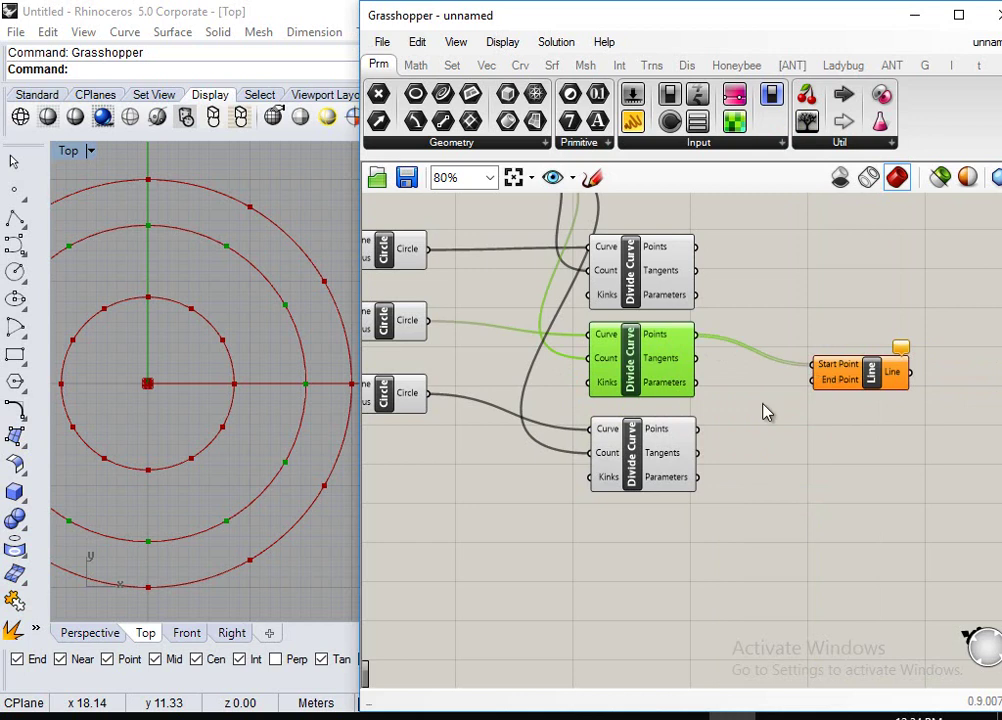
pyautogui.moveTo(699, 430); pyautogui.dragTo(812, 380)
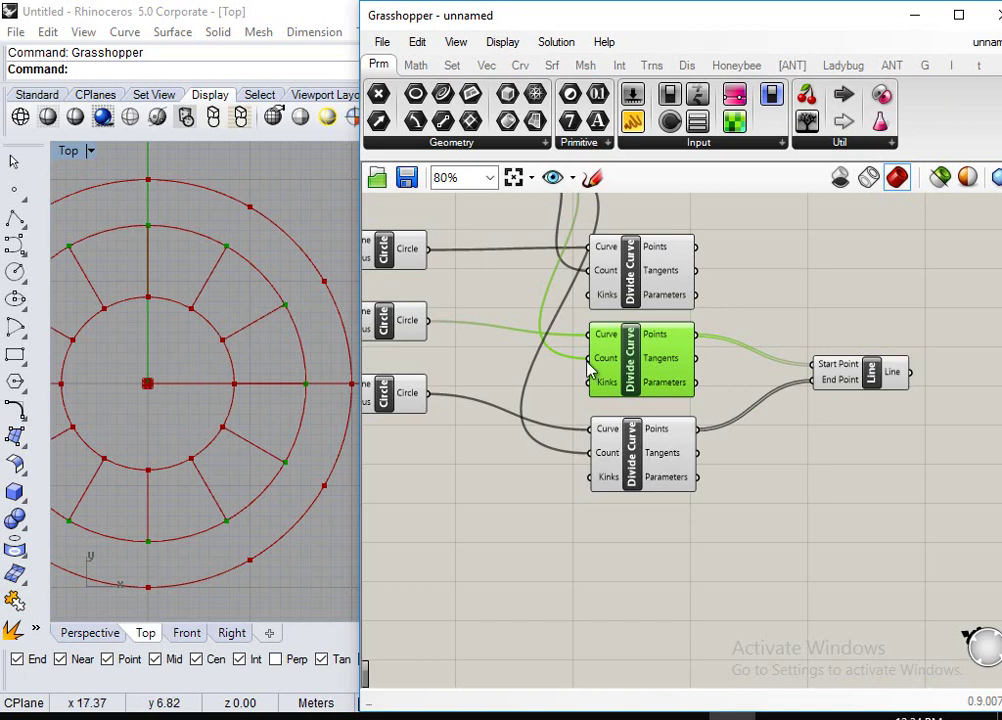
# Move the Line component farther away from the Divide Curve components to make room between them.
pyautogui.scroll(-2, 205, 365)
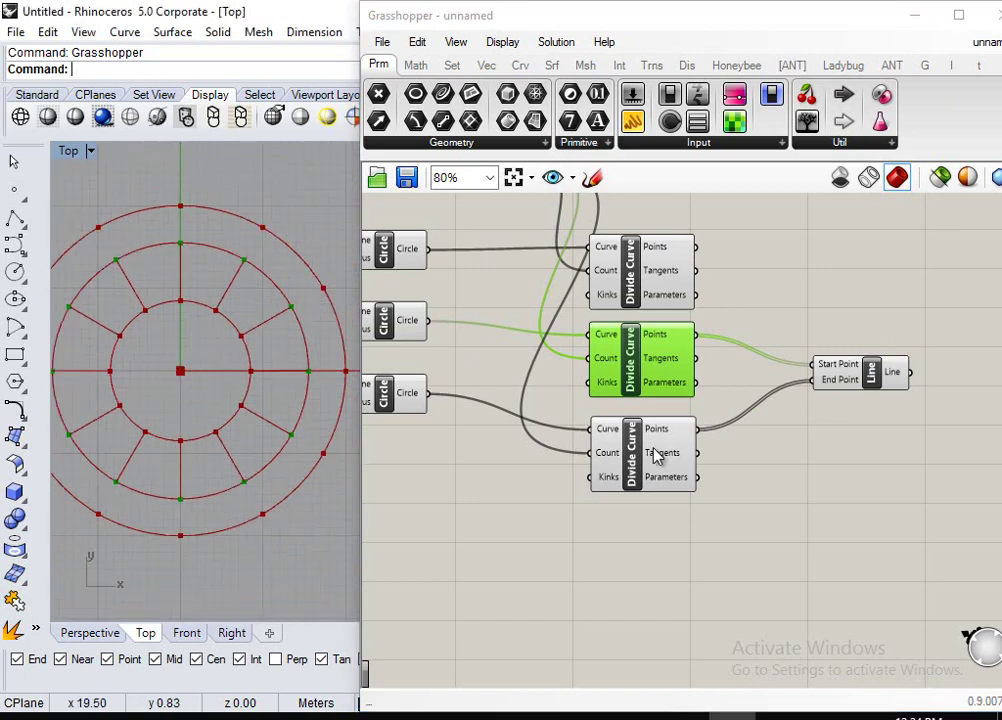
pyautogui.moveTo(632, 455); pyautogui.dragTo(637, 456)
pyautogui.scroll(2, 290, 395)
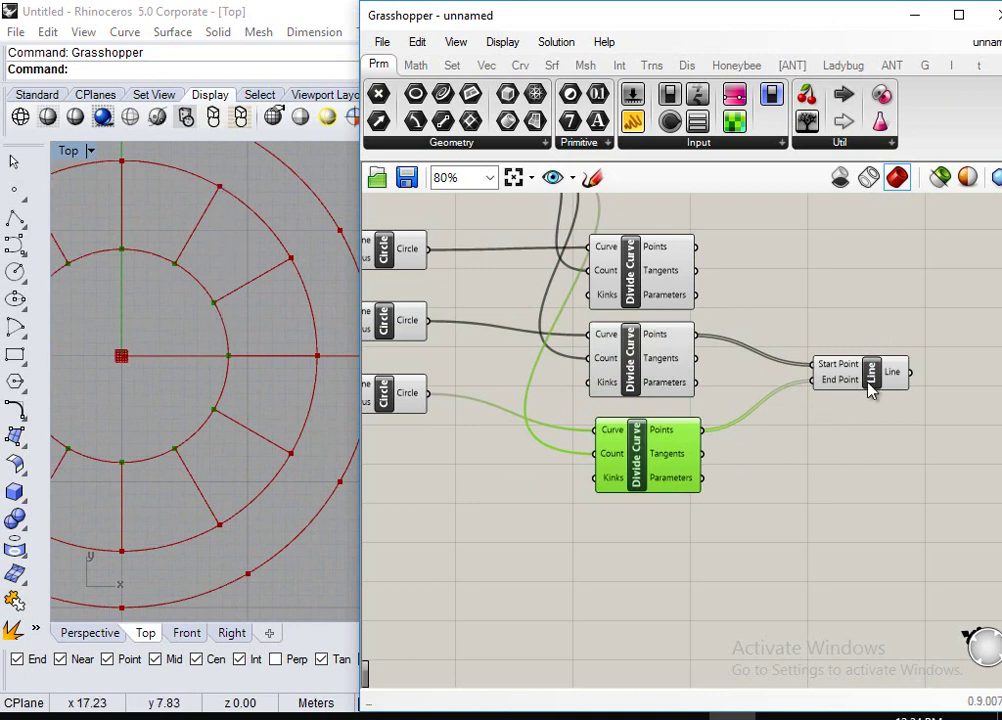
pyautogui.moveTo(870, 390); pyautogui.dragTo(766, 374, button='right')
pyautogui.moveTo(766, 372); pyautogui.dragTo(835, 347)
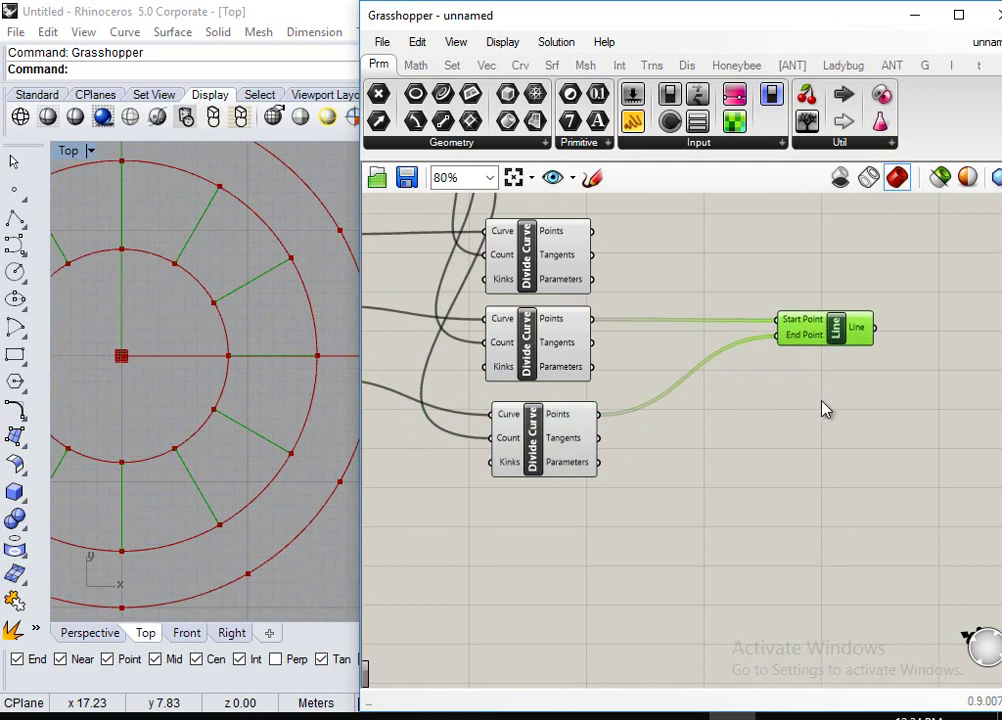
# Insert a Shift List component between the middle circle's division points and the Line's Start Point, placed in line with them.
pyautogui.click(566, 349)
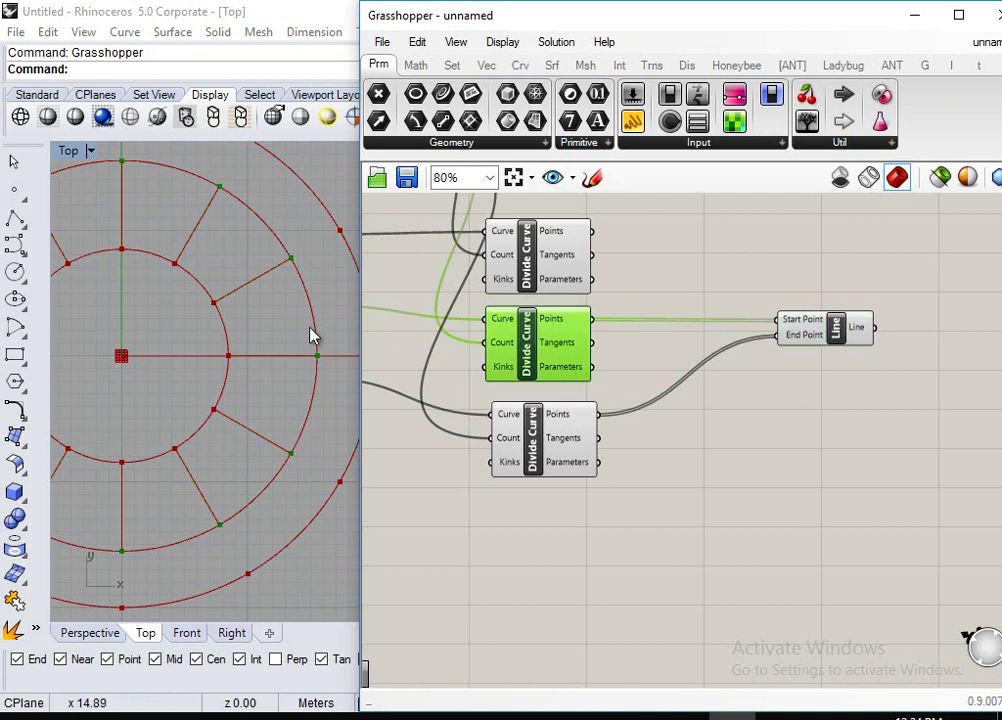
pyautogui.doubleClick(763, 272)
pyautogui.write('shift')
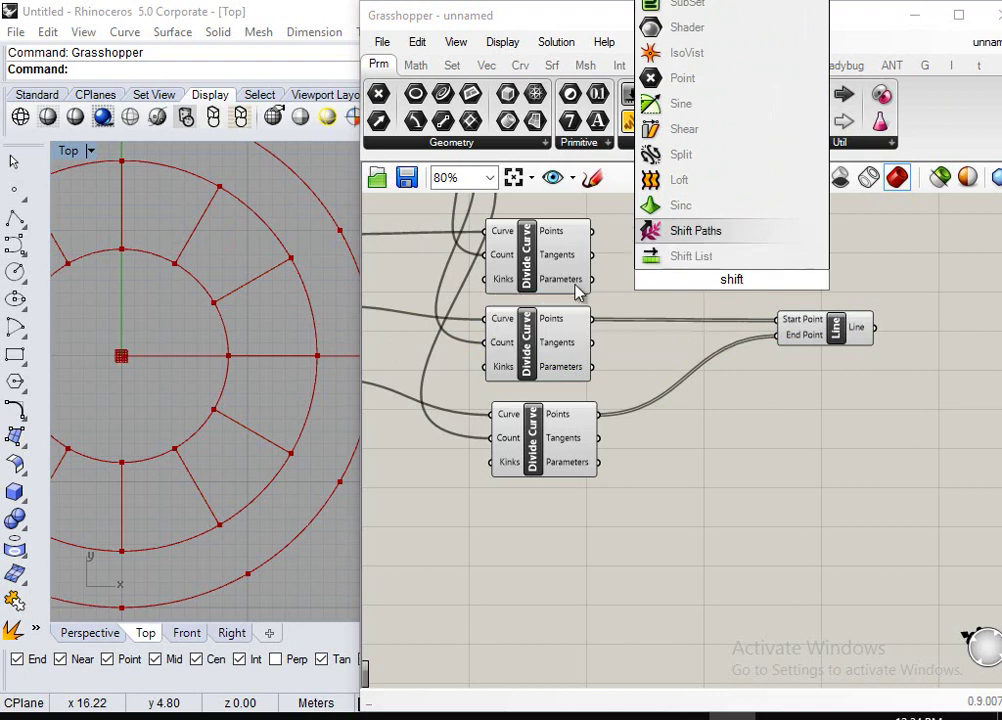
pyautogui.click(700, 257)
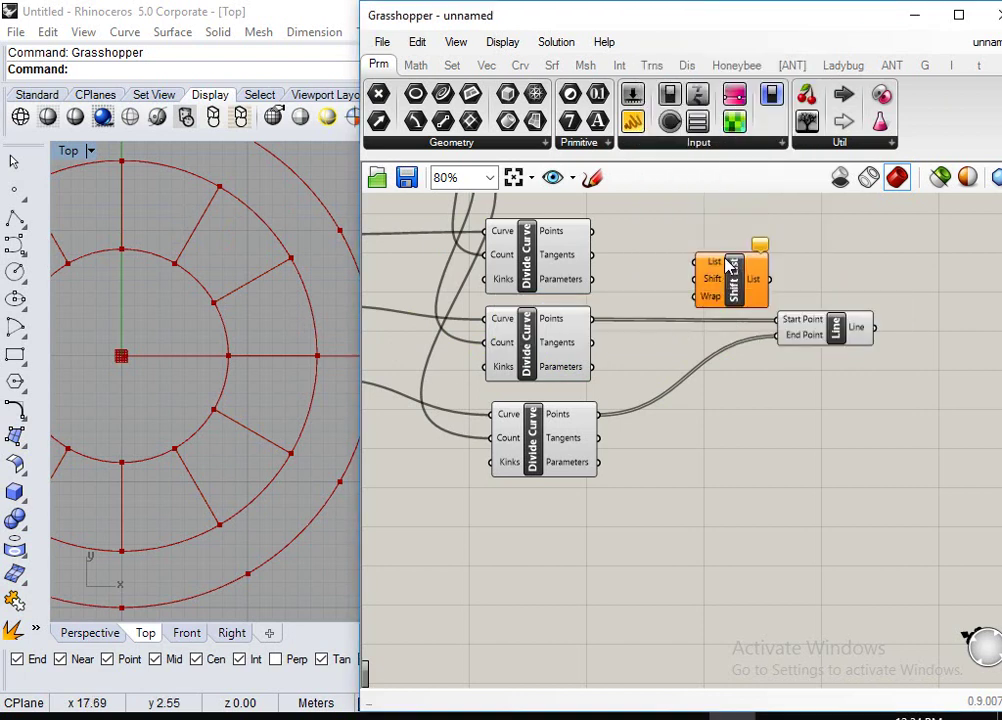
pyautogui.moveTo(593, 318); pyautogui.dragTo(695, 262)
pyautogui.moveTo(713, 290)
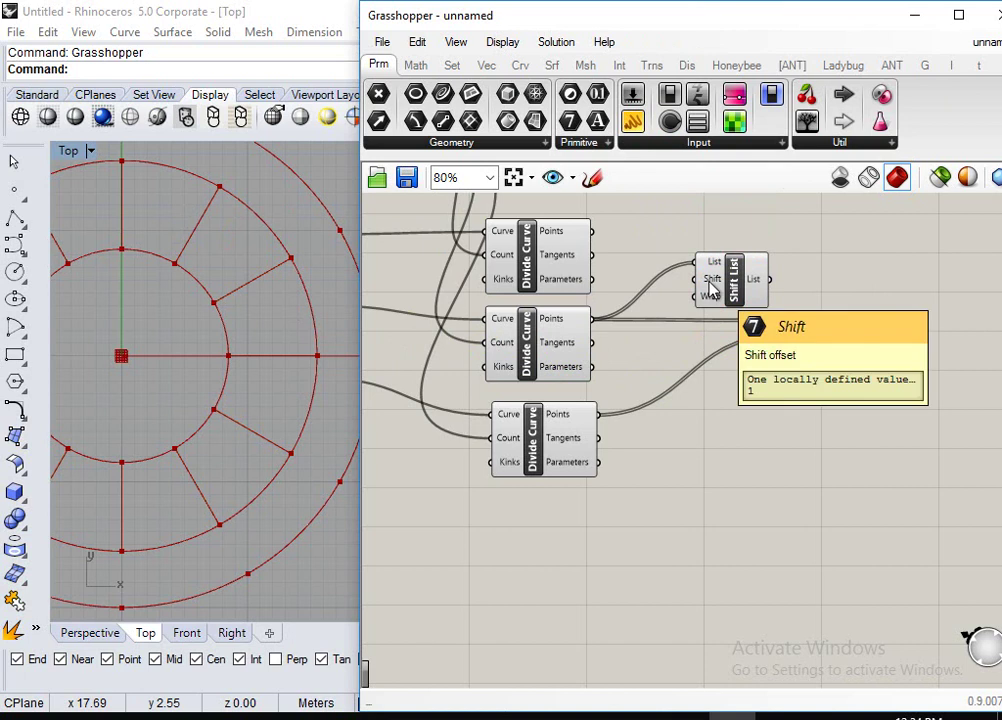
pyautogui.moveTo(768, 280); pyautogui.dragTo(788, 322)
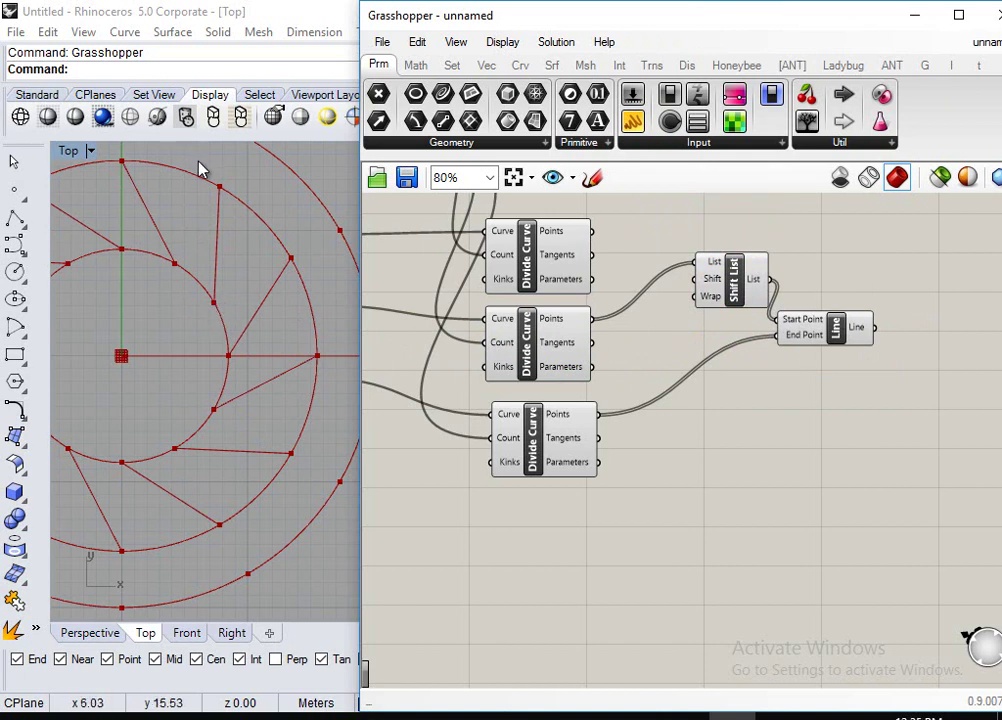
pyautogui.moveTo(748, 283); pyautogui.dragTo(706, 320)
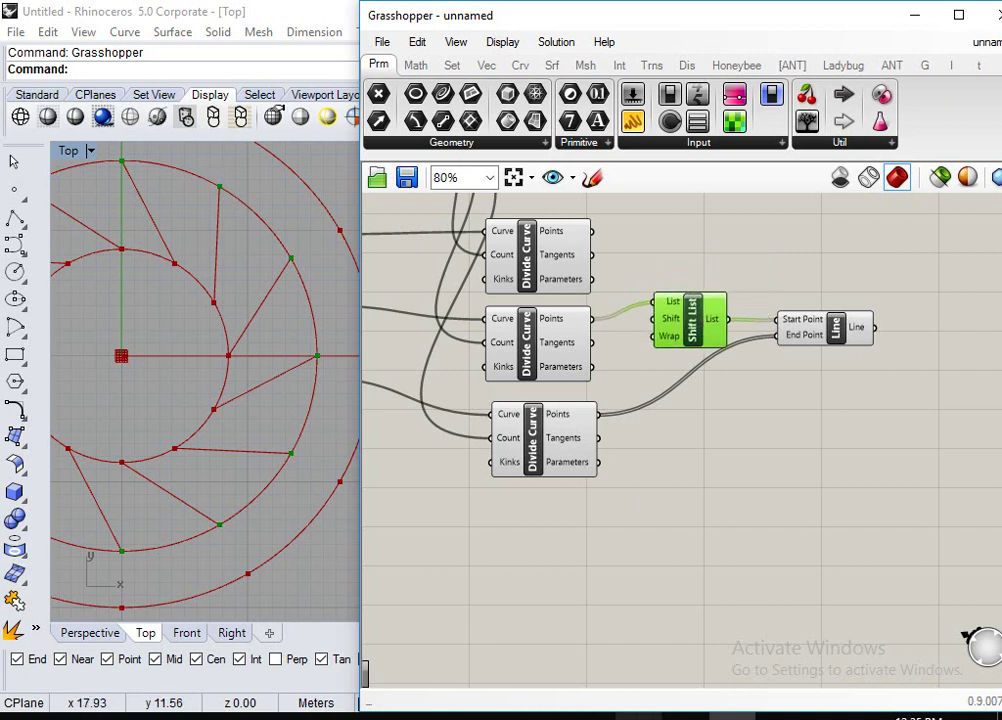
# Switch to the PDF in Foxit Reader, examine the star lines of the "Good" pattern up close, and return to Grasshopper.
pyautogui.click(637, 717)
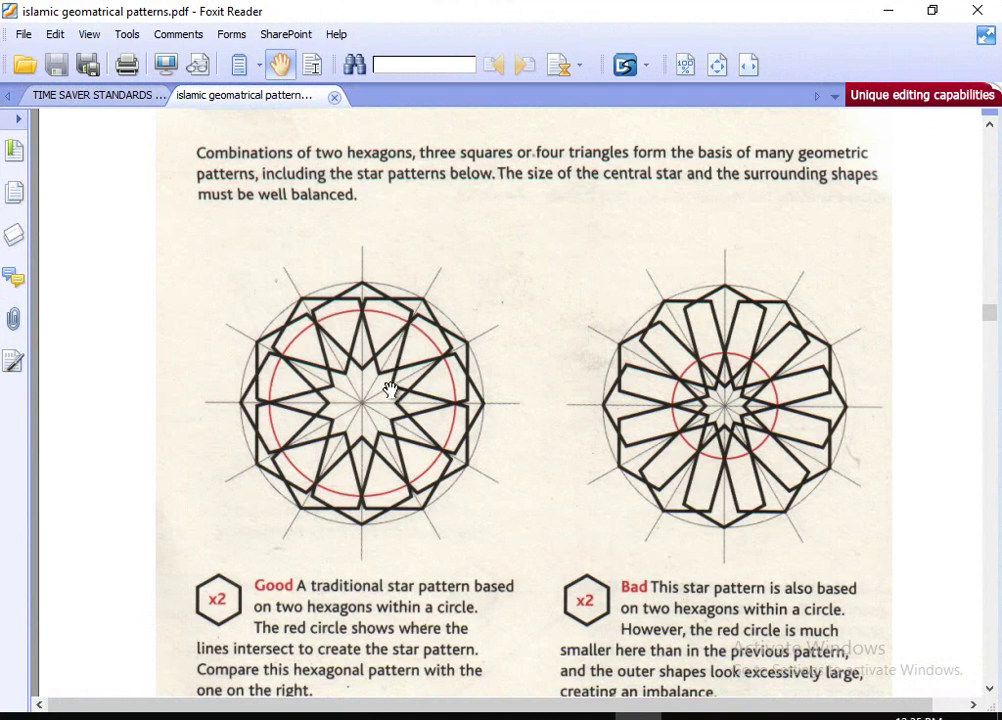
pyautogui.moveTo(391, 405); pyautogui.dragTo(391, 523)
pyautogui.keyDown('ctrl'); pyautogui.scroll(2, 400, 506); pyautogui.keyUp('ctrl')
pyautogui.keyDown('ctrl'); pyautogui.scroll(1, 685, 234); pyautogui.keyUp('ctrl')
pyautogui.moveTo(687, 294); pyautogui.dragTo(721, 291)
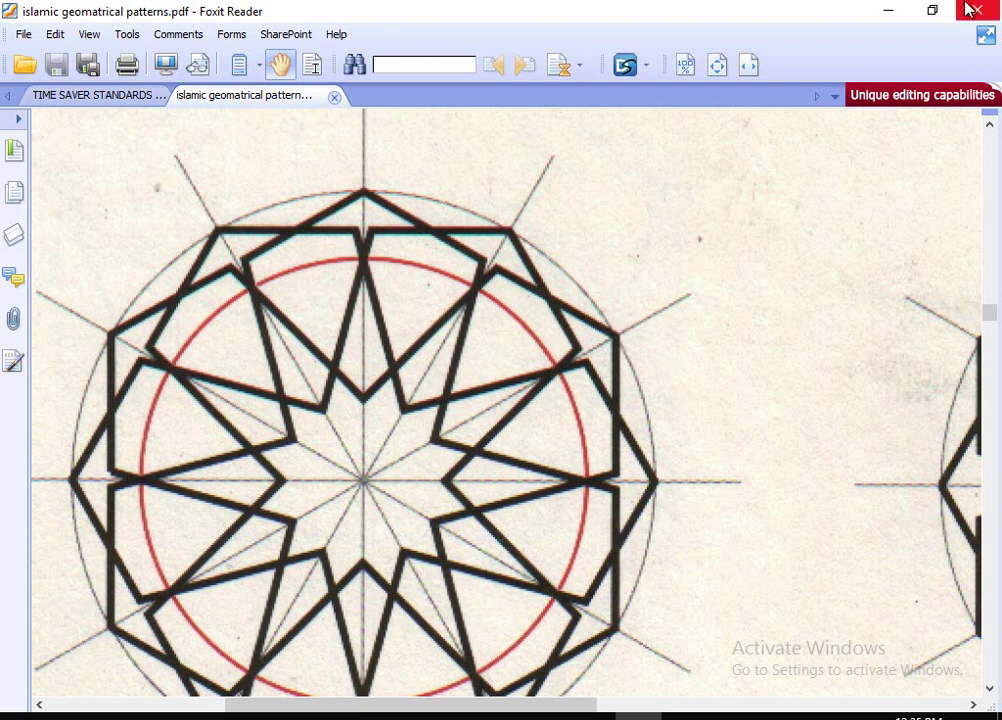
pyautogui.click(899, 8)
# Add a second Shift List component and place it directly below the first one.
pyautogui.click(681, 308)
pyautogui.doubleClick(683, 430)
pyautogui.write('shift')
pyautogui.press('Return')
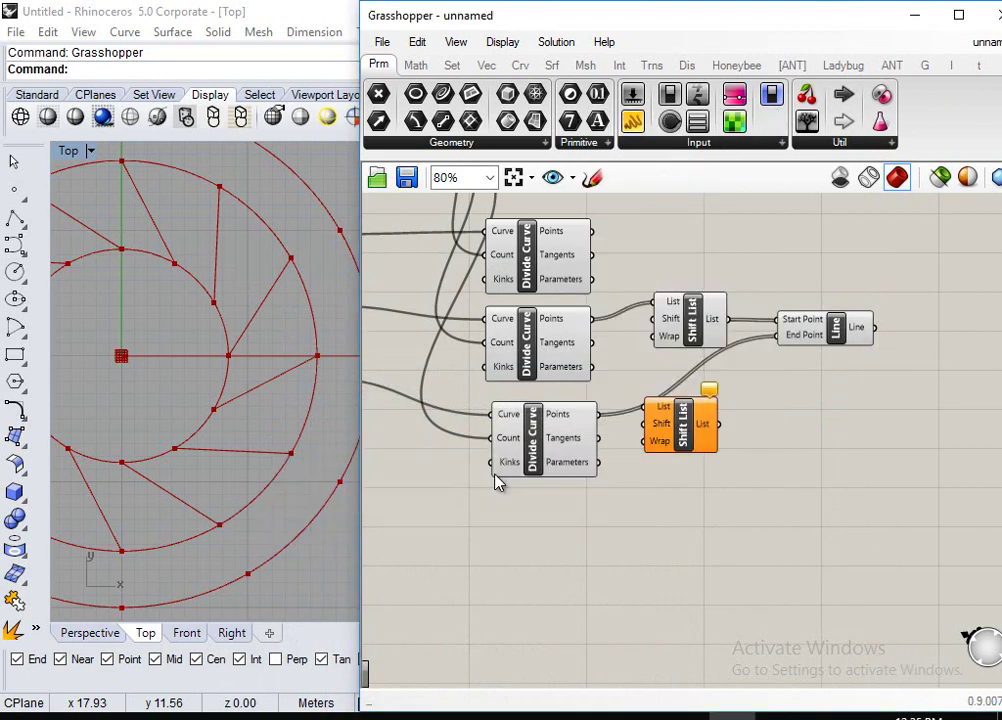
pyautogui.moveTo(702, 436)
pyautogui.mouseDown()
pyautogui.moveTo(707, 450)
pyautogui.moveTo(695, 439)
pyautogui.mouseUp()
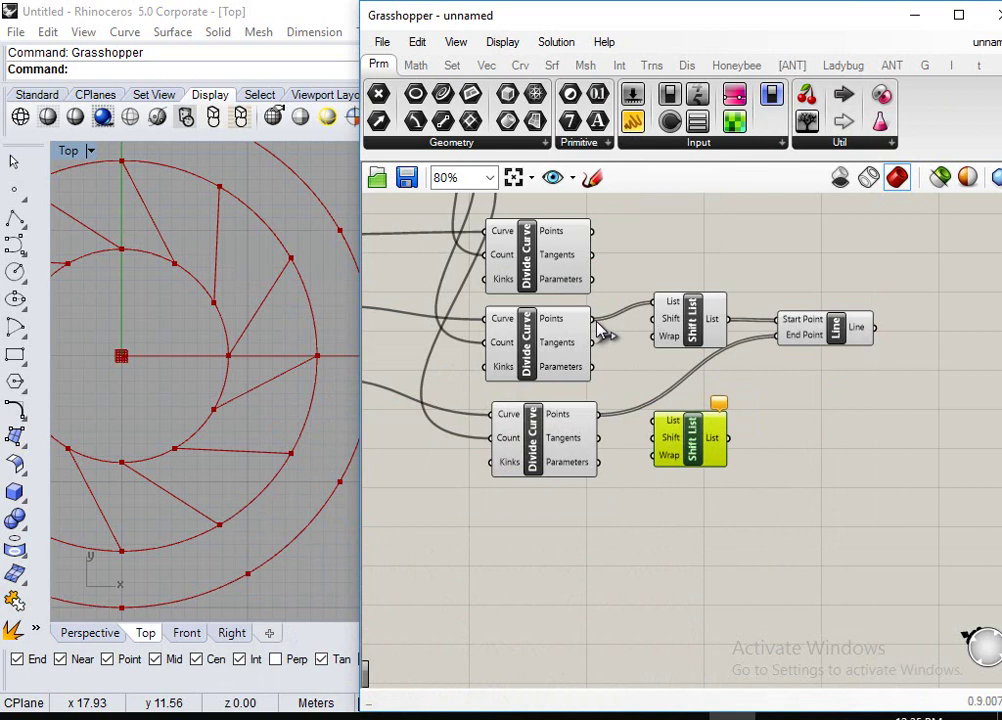
# Add a second Line component from the middle circle's points to the inner circle's points, and move the unconnected Shift List below its wires.
pyautogui.click(845, 327)
pyautogui.click(866, 410)
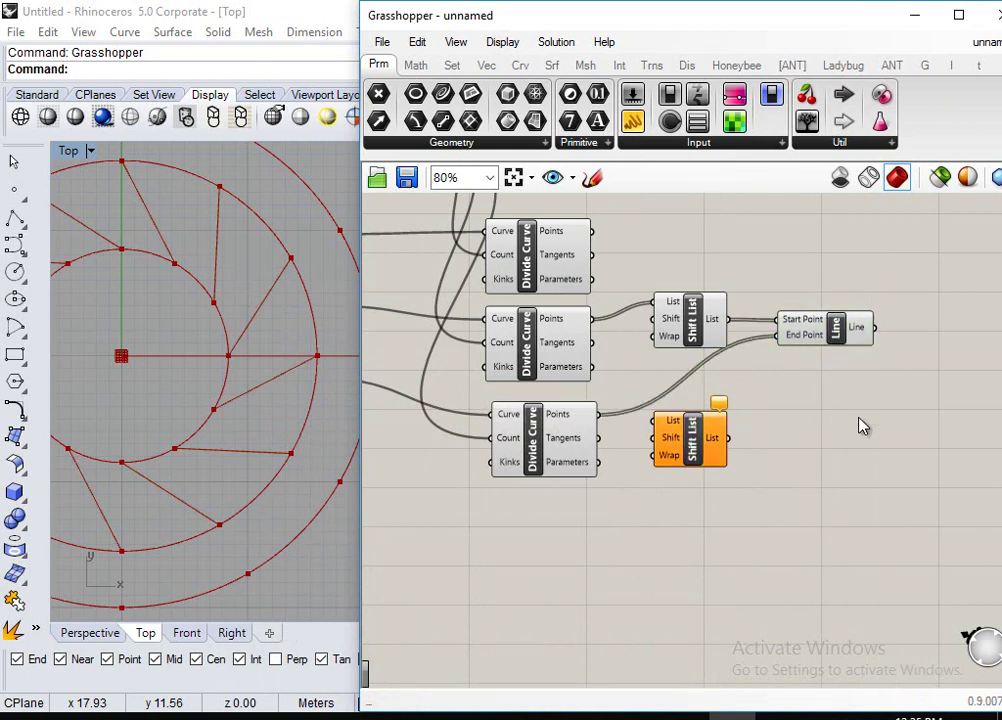
pyautogui.doubleClick(878, 434)
pyautogui.write('line')
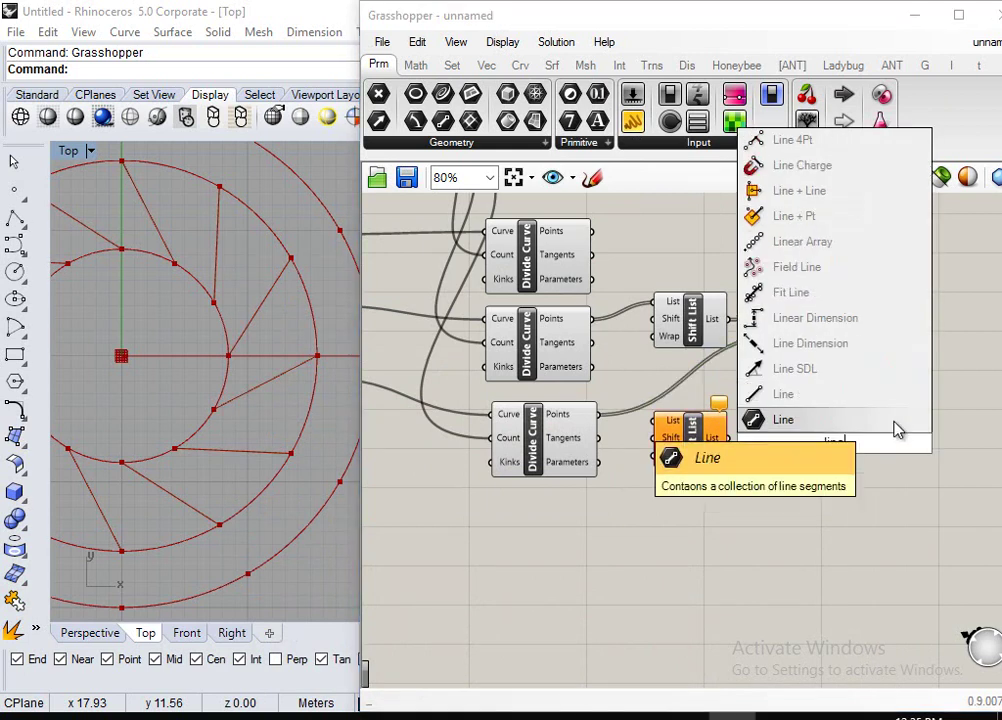
pyautogui.click(770, 394)
pyautogui.moveTo(842, 434); pyautogui.dragTo(833, 429)
pyautogui.moveTo(598, 413); pyautogui.dragTo(665, 425)
pyautogui.moveTo(727, 437); pyautogui.dragTo(782, 436)
pyautogui.moveTo(593, 318); pyautogui.dragTo(785, 420)
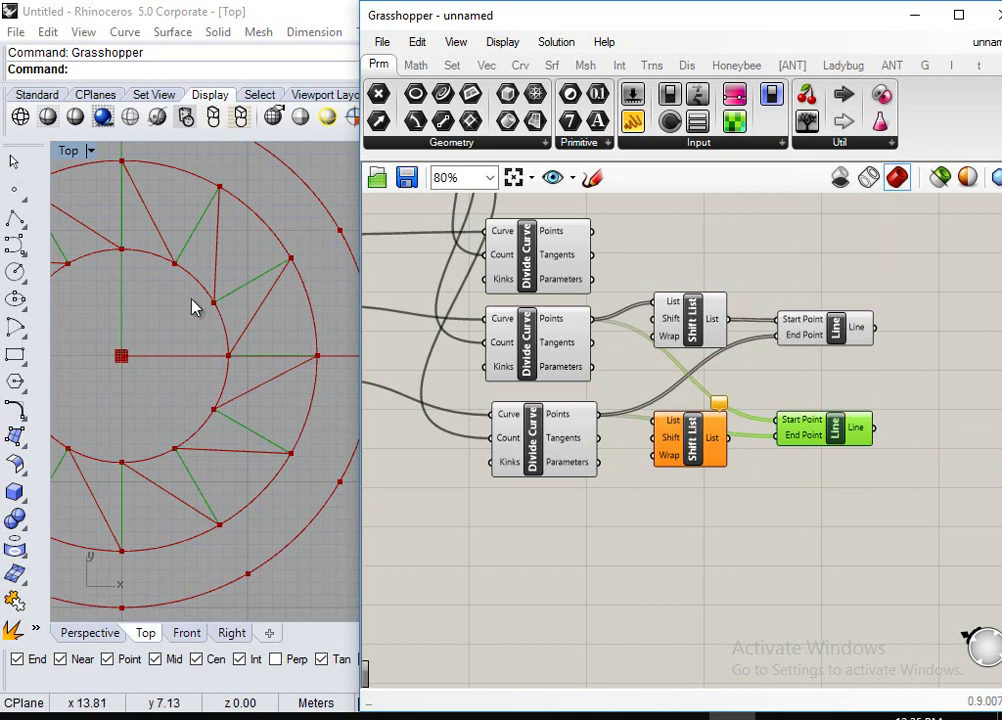
pyautogui.moveTo(700, 449); pyautogui.dragTo(707, 495)
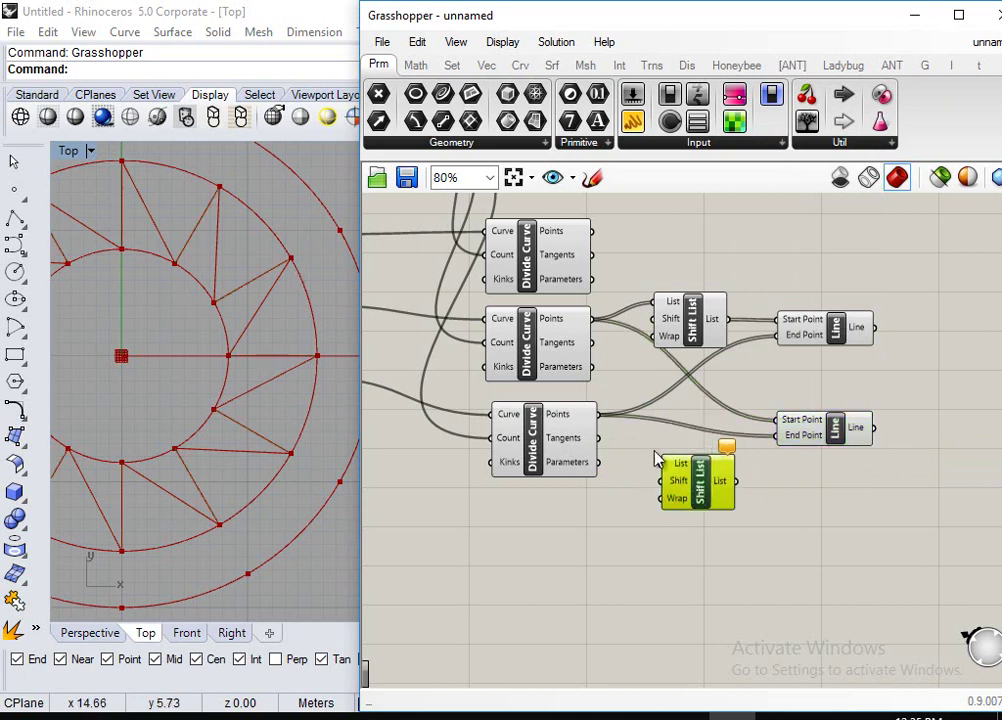
# Try routing the inner circle's points through the second Shift List into the second Line's End Point, and undo those connections.
pyautogui.moveTo(598, 415); pyautogui.dragTo(665, 464)
pyautogui.moveTo(737, 482); pyautogui.dragTo(778, 435)
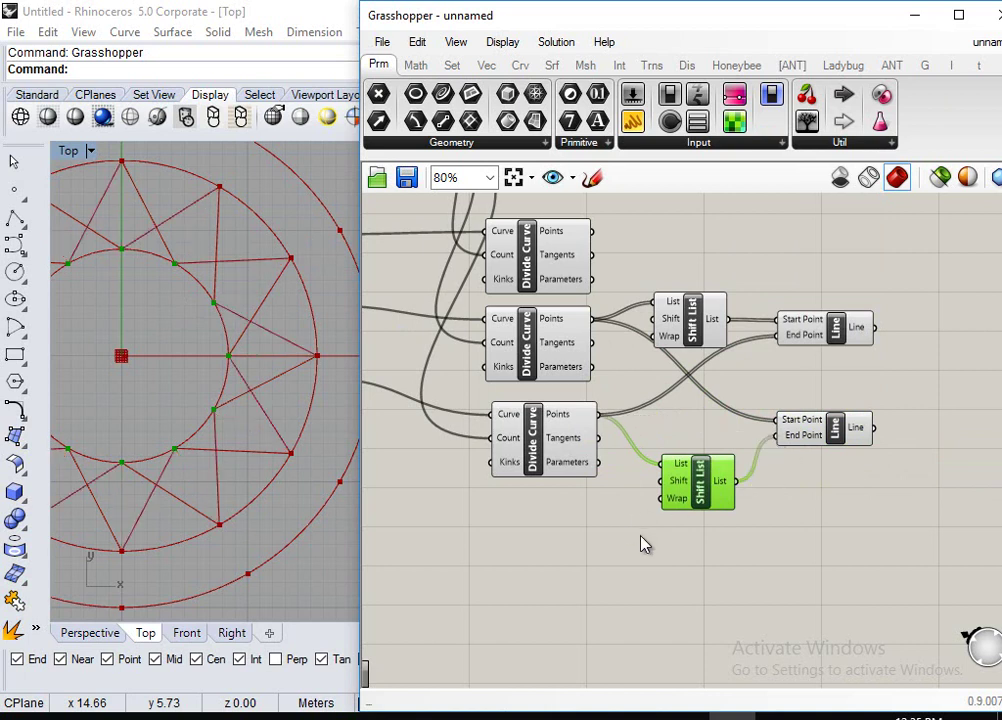
pyautogui.click(645, 543)
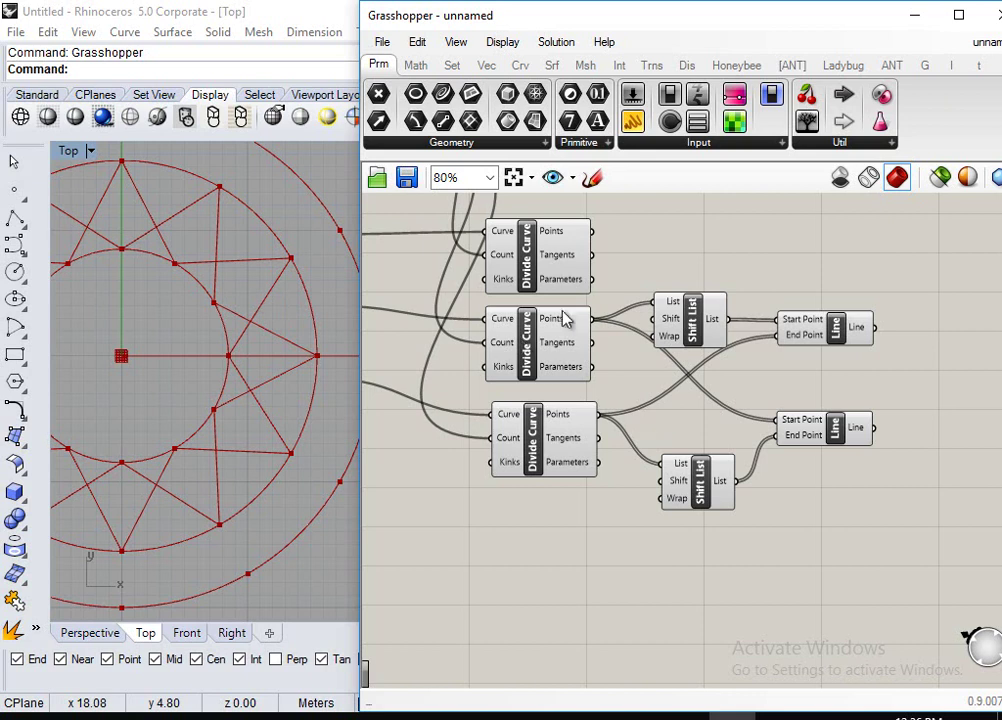
pyautogui.moveTo(706, 510); pyautogui.dragTo(702, 498)
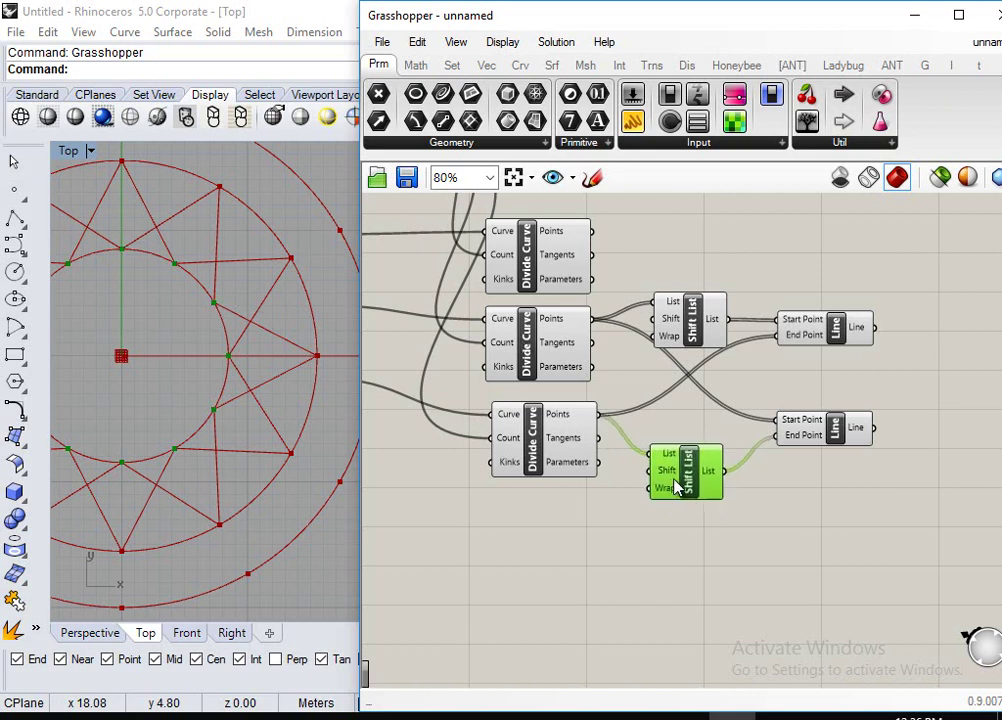
pyautogui.hotkey('ctrl', 'z')
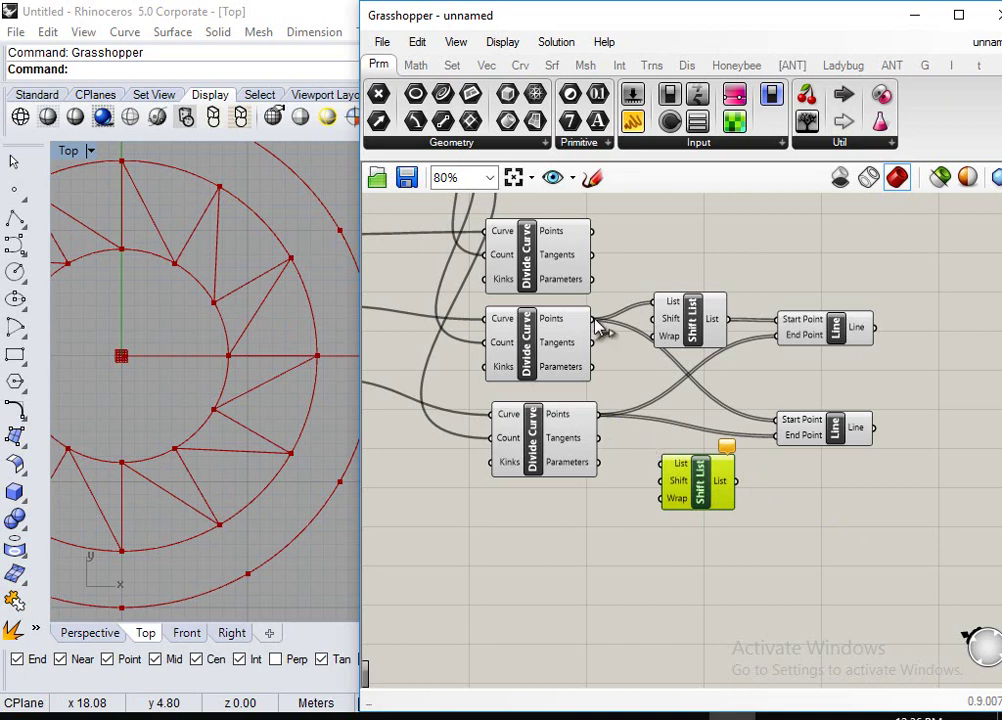
# Route the middle circle's points through the second Shift List into the second Line's Start Point, and move that Shift List lower.
pyautogui.moveTo(593, 318); pyautogui.dragTo(662, 463)
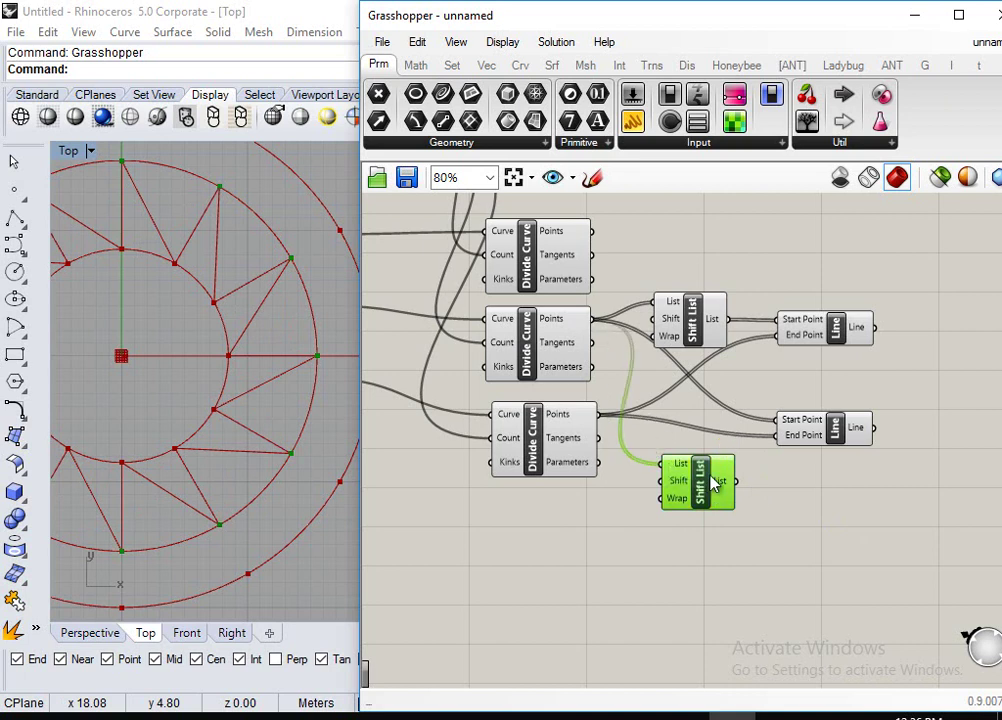
pyautogui.moveTo(735, 481); pyautogui.dragTo(788, 421)
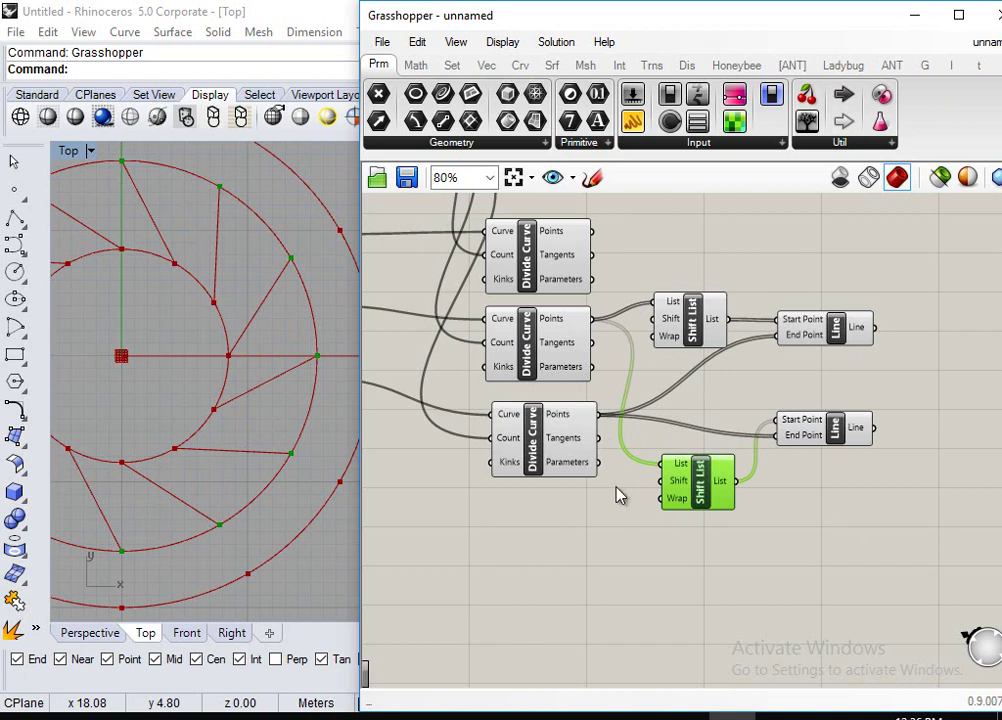
pyautogui.moveTo(698, 479); pyautogui.dragTo(690, 518)
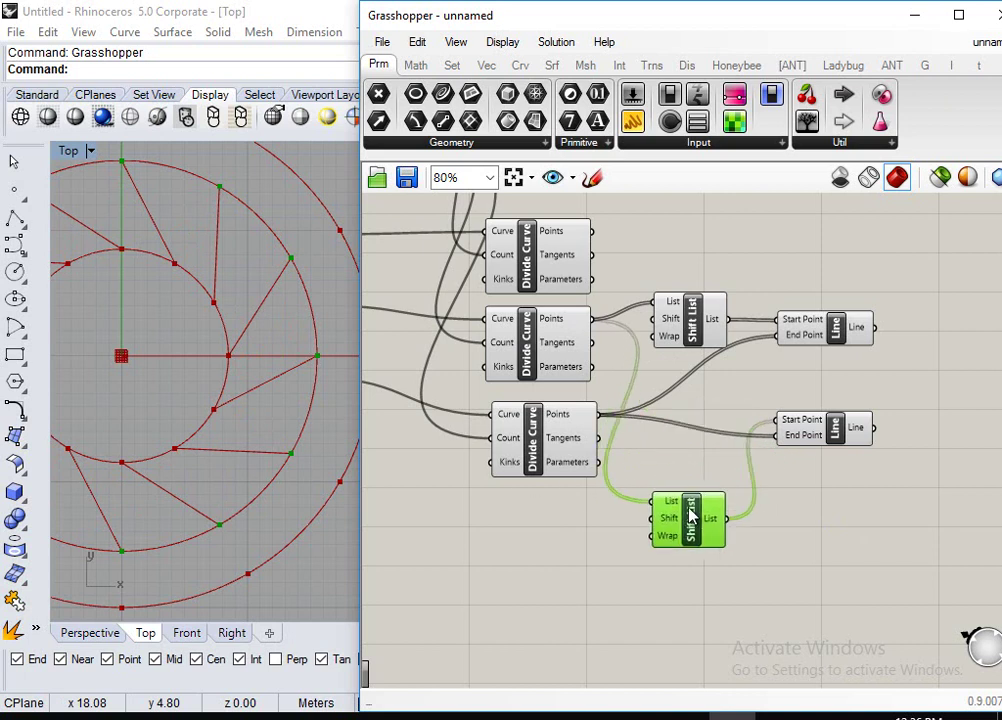
# Add a number slider with value 1 and connect it to the second Shift List's Shift input.
pyautogui.doubleClick(528, 556)
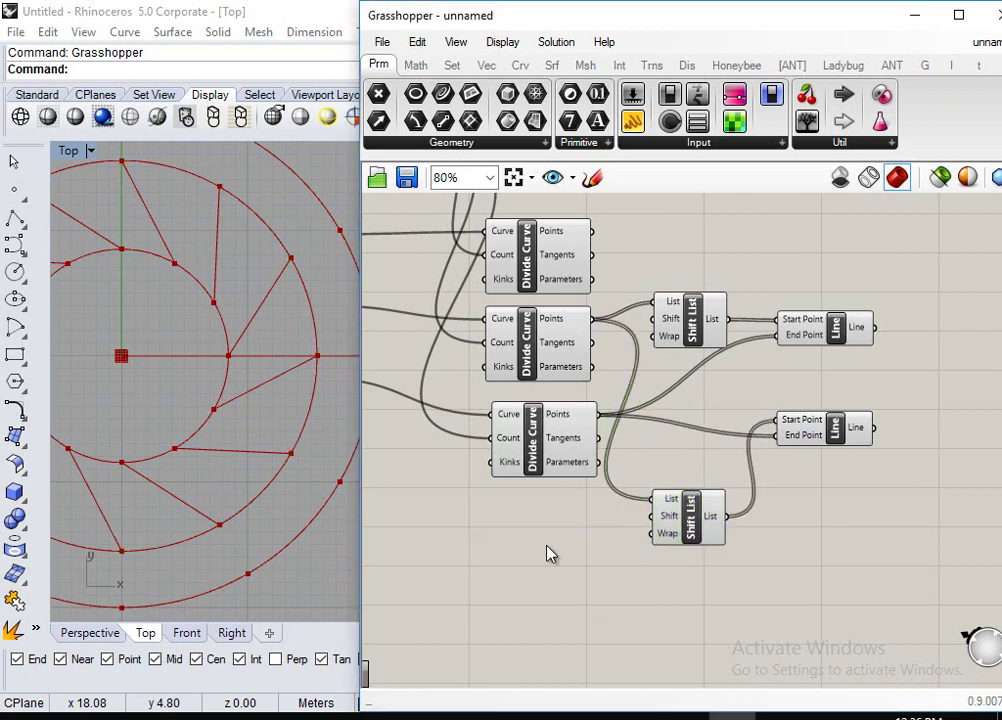
pyautogui.doubleClick(549, 548)
pyautogui.write('1')
pyautogui.press('Return')
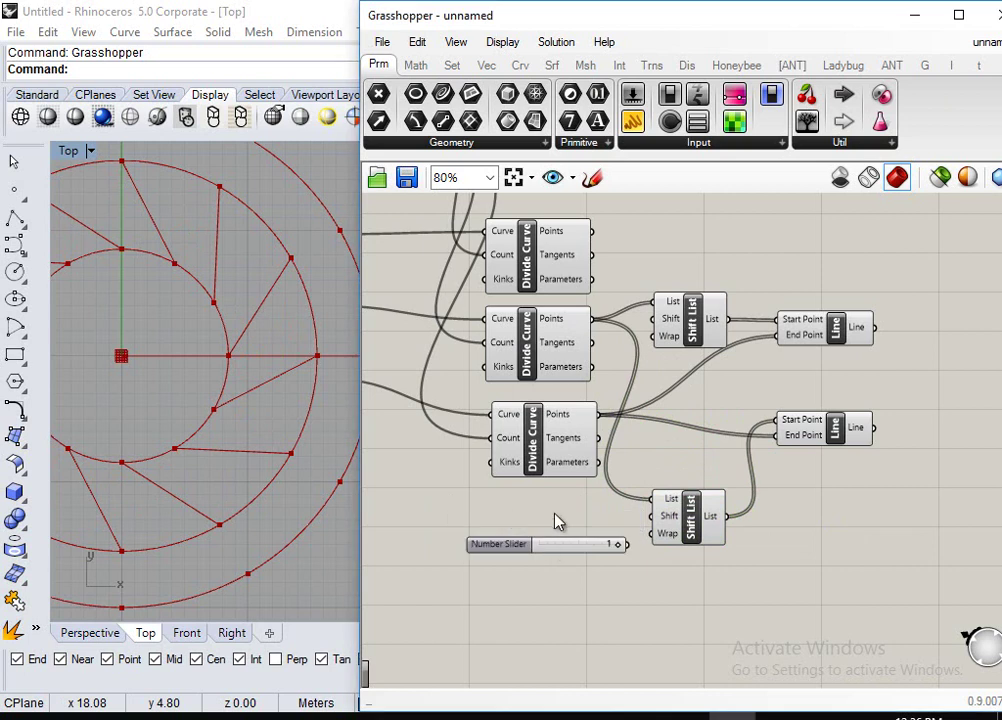
pyautogui.moveTo(627, 544); pyautogui.dragTo(655, 516)
pyautogui.click(492, 545)
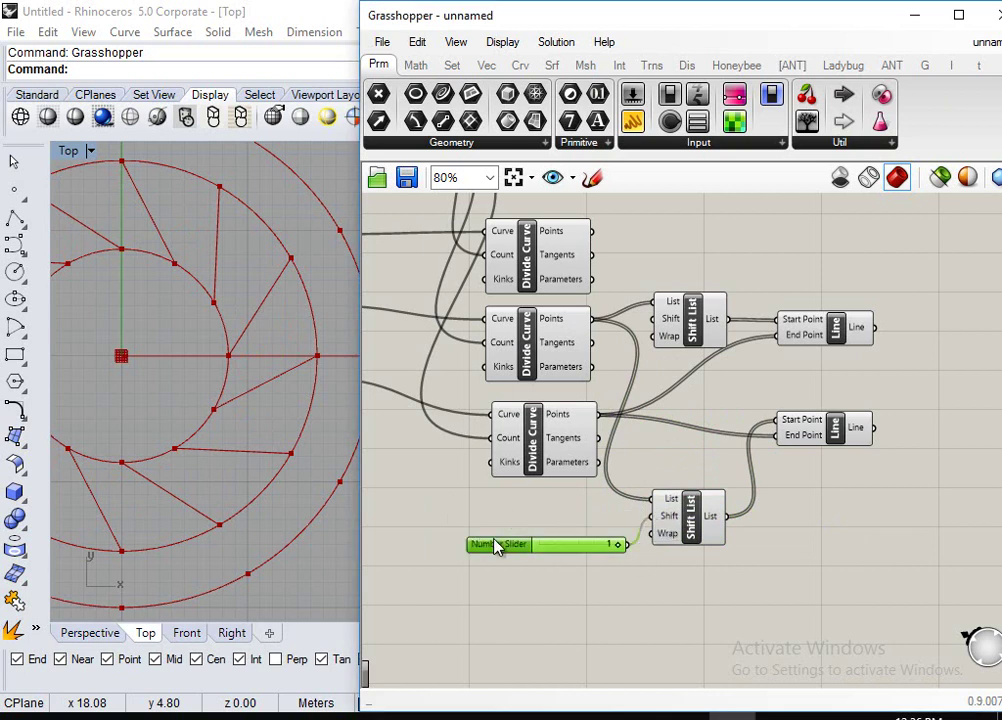
# Set the shift slider's minimum and its value to -1, and move it slightly away from the Shift List.
pyautogui.doubleClick(495, 545)
pyautogui.click(570, 540)
pyautogui.write('-1')
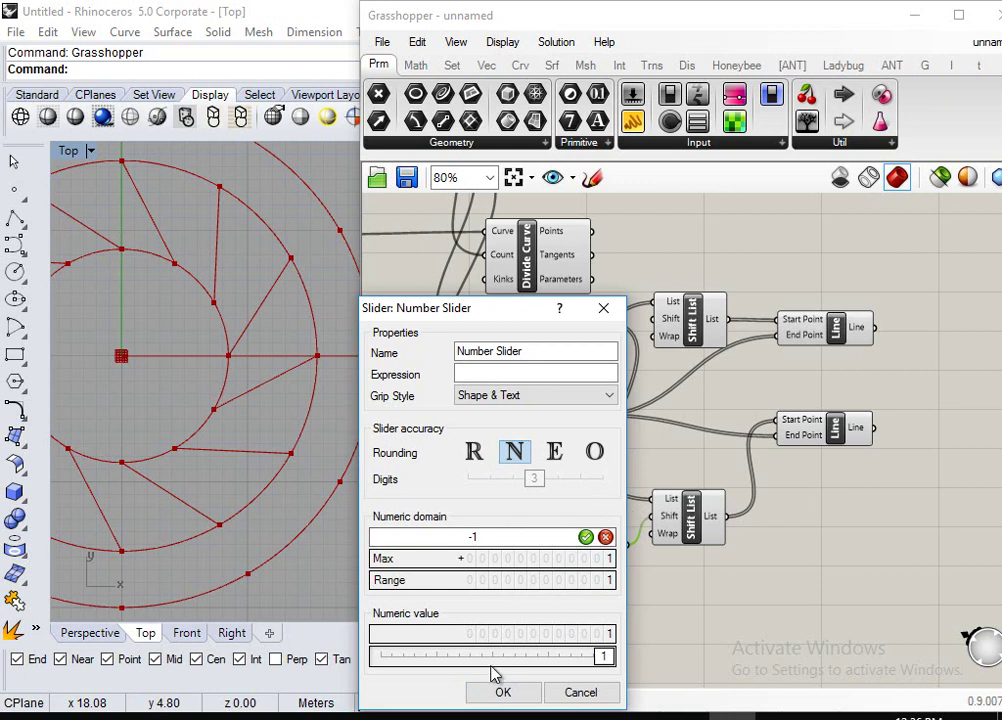
pyautogui.press('Return')
pyautogui.click(503, 692)
pyautogui.moveTo(620, 545); pyautogui.dragTo(470, 559)
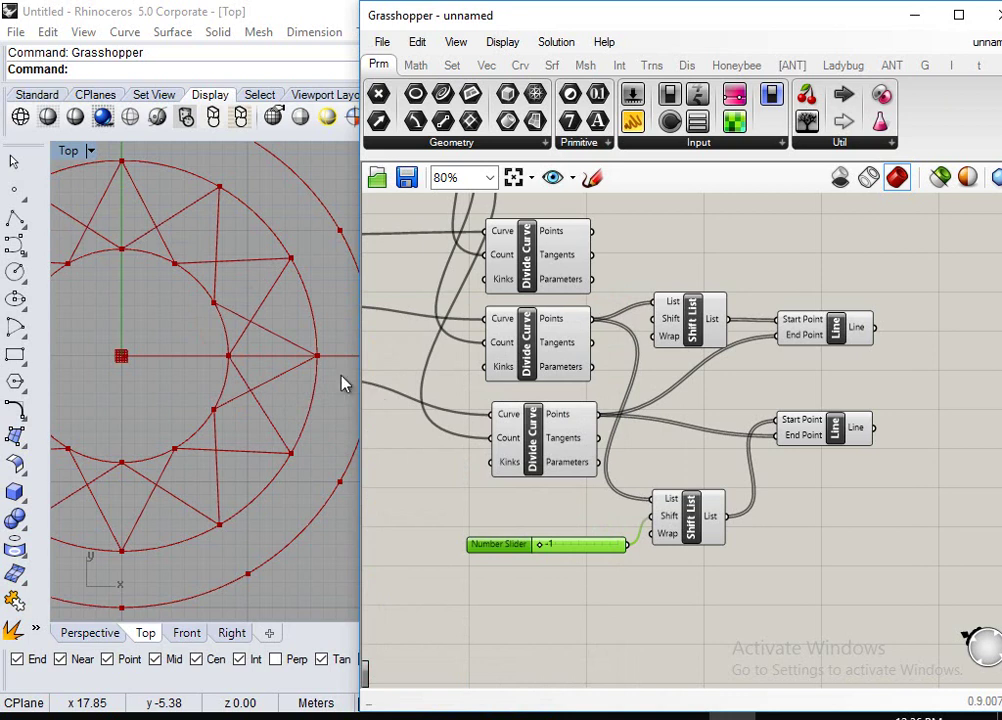
pyautogui.moveTo(253, 346); pyautogui.dragTo(303, 354, button='right')
pyautogui.scroll(-3, 303, 354)
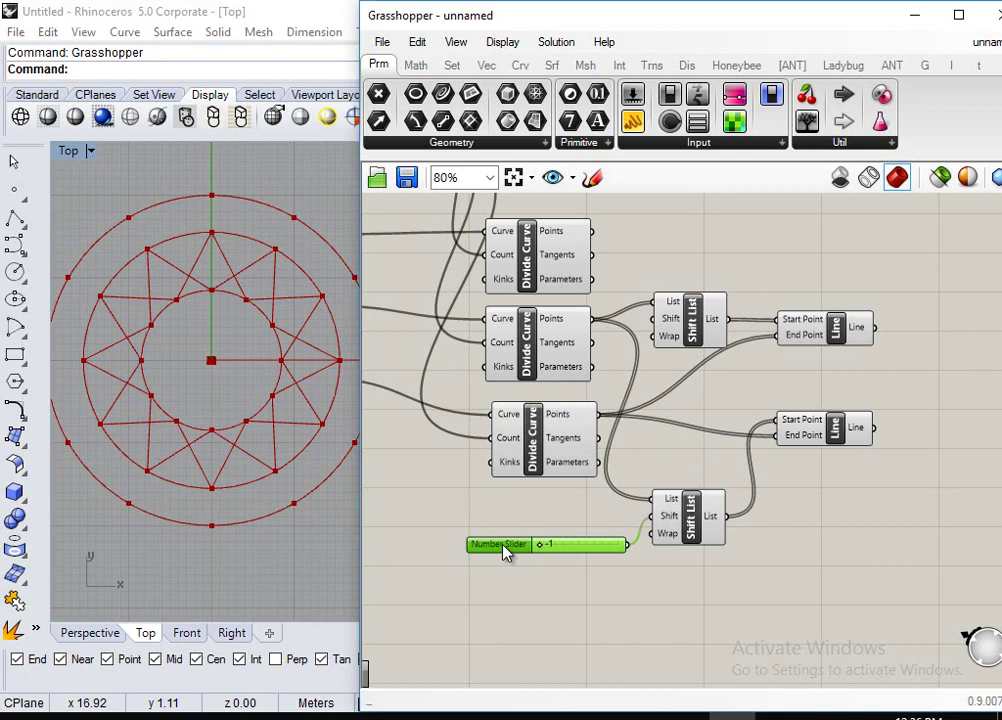
pyautogui.moveTo(505, 551); pyautogui.dragTo(487, 548)
# Select both Line components together to examine the star lines they produce in the Top viewport.
pyautogui.click(322, 200)
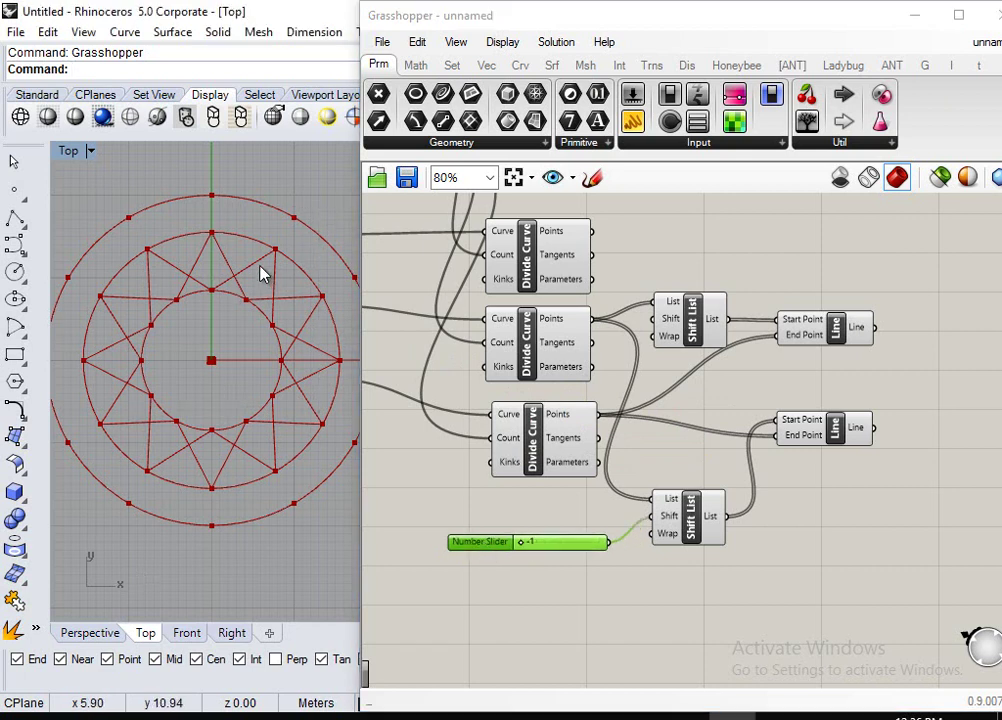
pyautogui.scroll(-3, 148, 358)
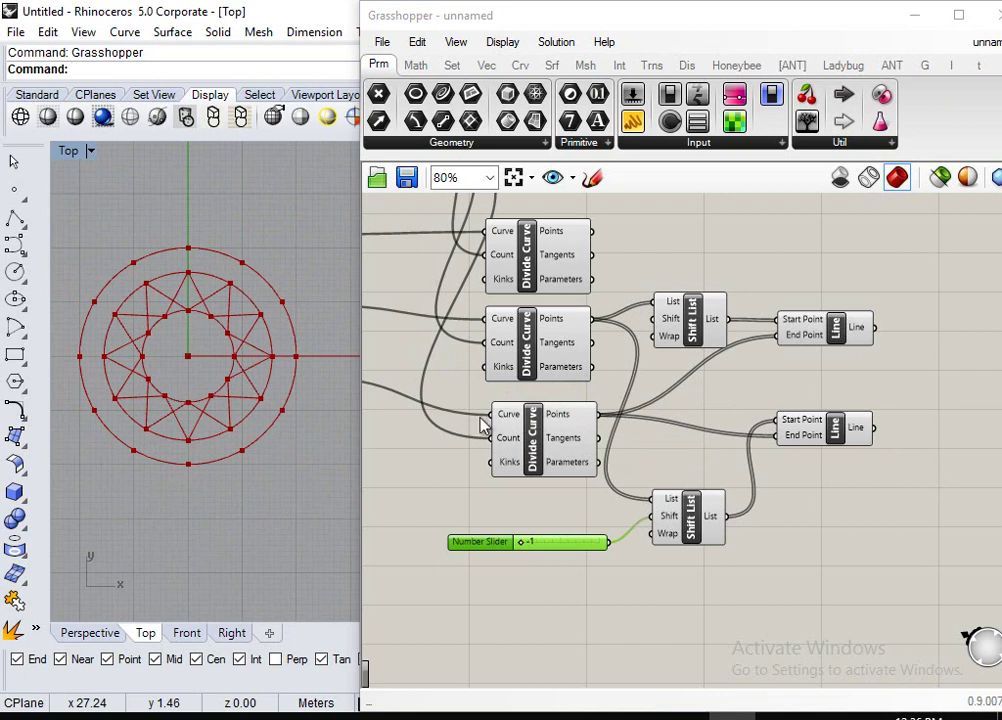
pyautogui.click(880, 405)
pyautogui.moveTo(905, 293); pyautogui.dragTo(778, 518)
pyautogui.click(865, 274)
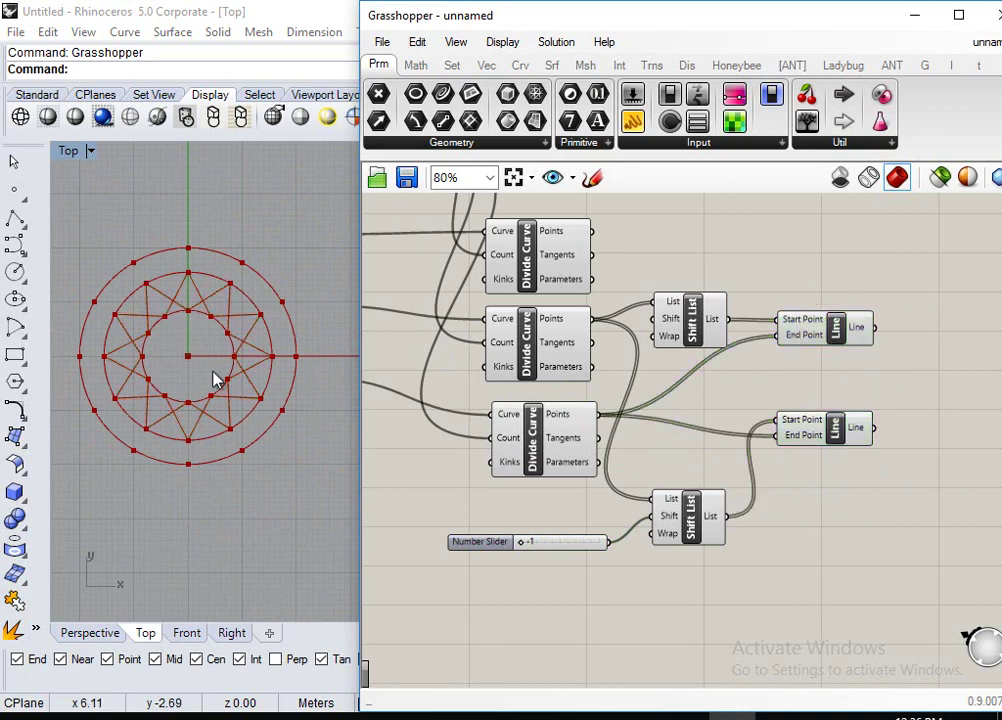
pyautogui.moveTo(907, 292); pyautogui.dragTo(840, 418)
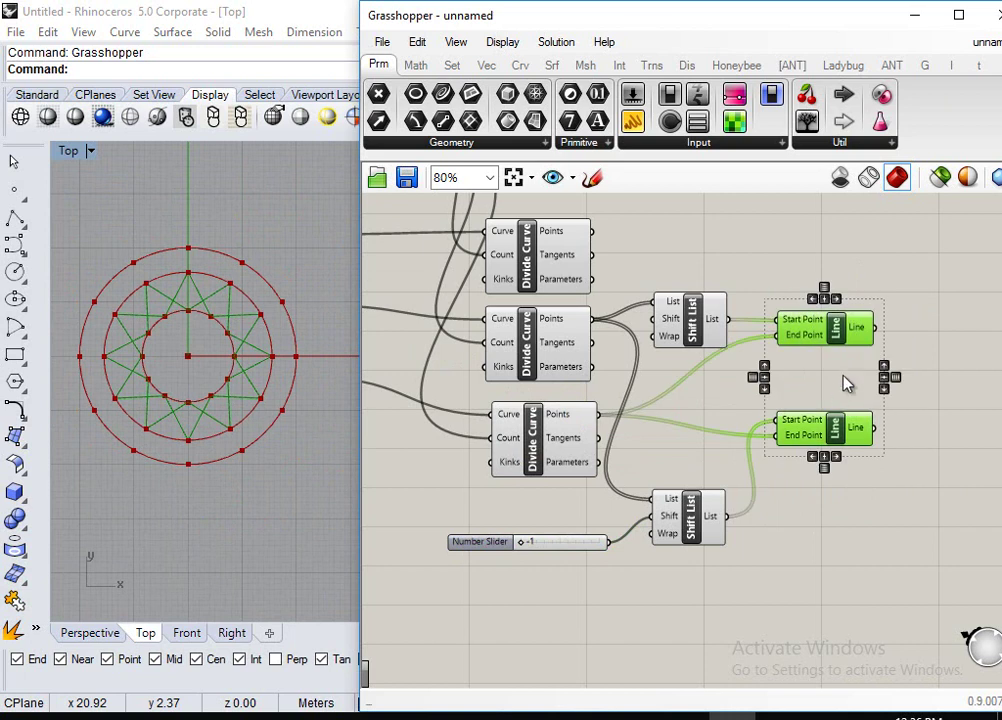
pyautogui.middleClick(893, 270)
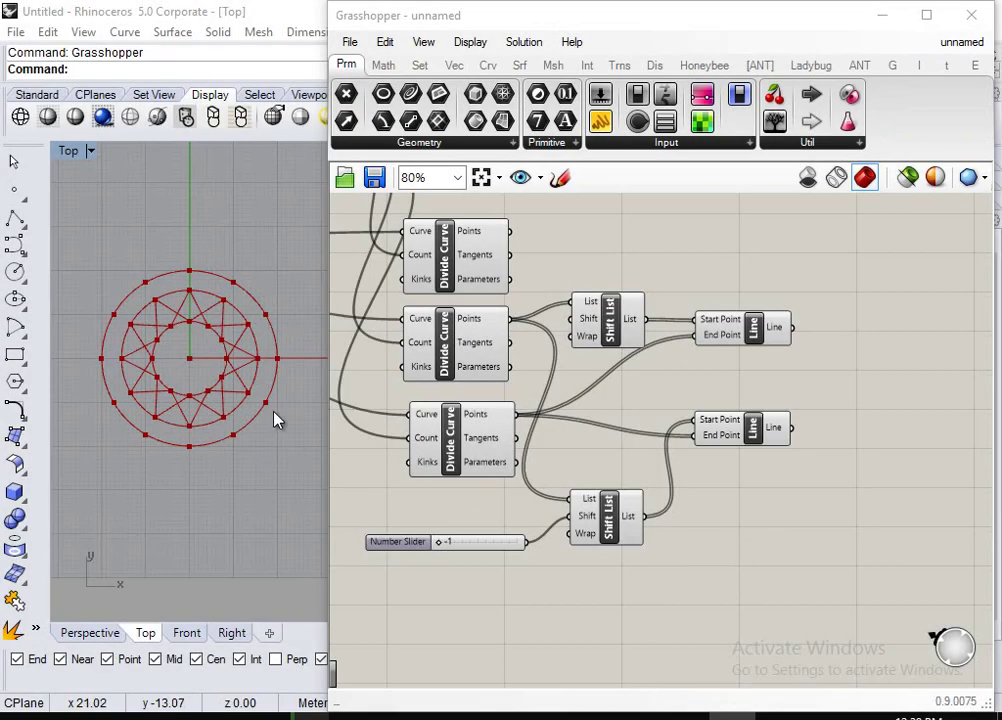
# Highlight each Line component in turn to examine its lines, compare them with the PDF star in Foxit Reader, and return to Grasshopper.
pyautogui.rightClick(702, 301)
pyautogui.click(710, 290)
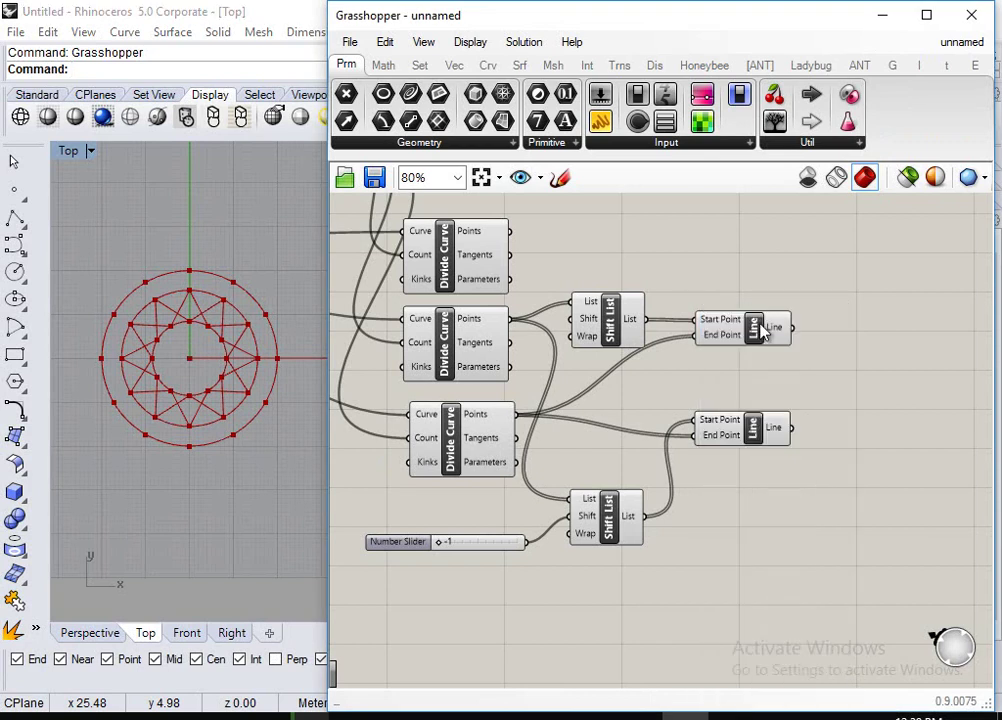
pyautogui.scroll(3, 761, 317)
pyautogui.click(740, 345)
pyautogui.scroll(4, 220, 360)
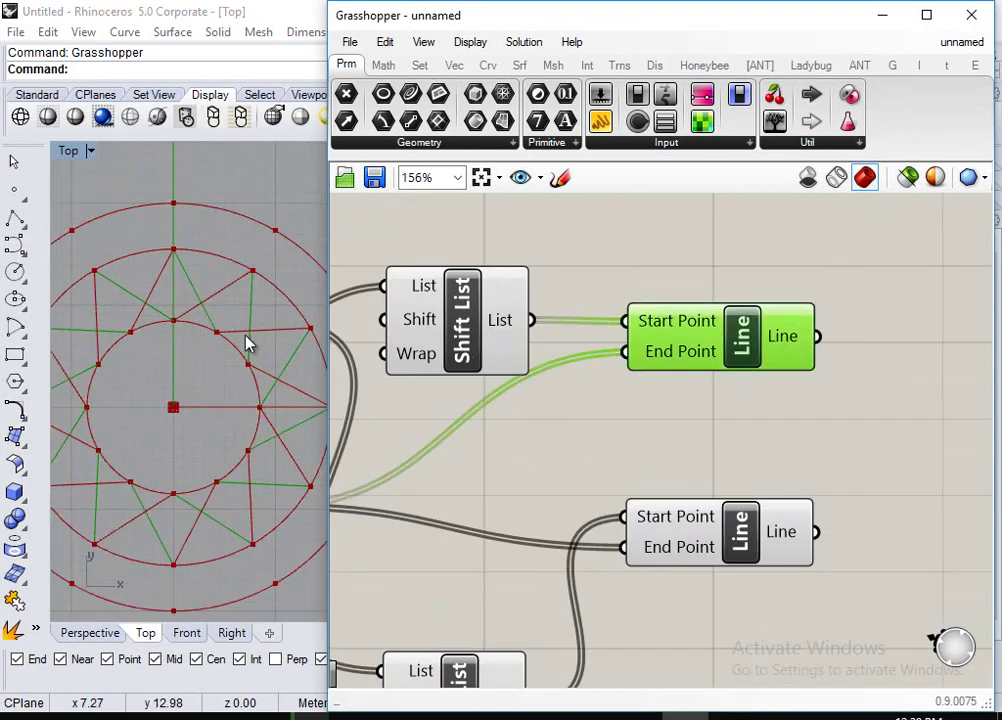
pyautogui.click(745, 537)
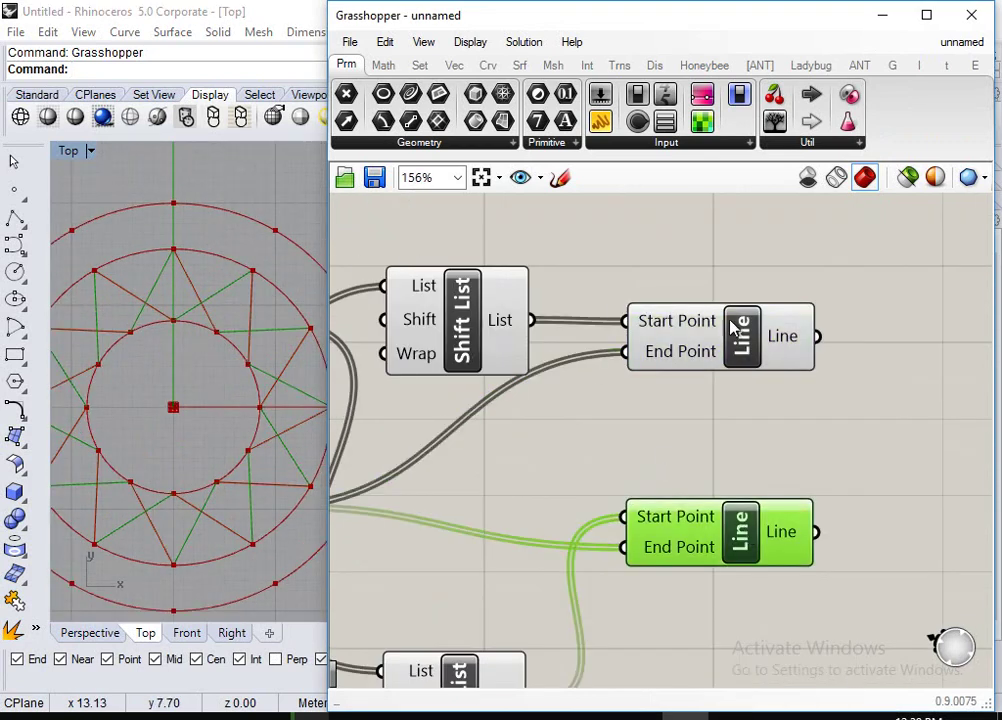
pyautogui.click(636, 318)
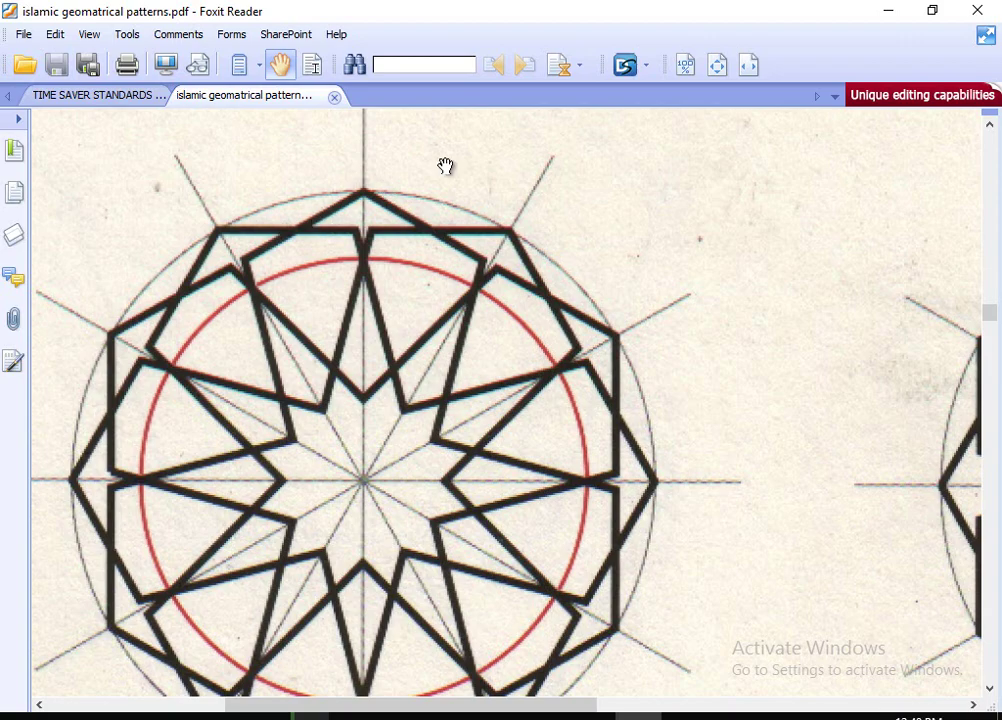
pyautogui.click(889, 11)
pyautogui.click(783, 448)
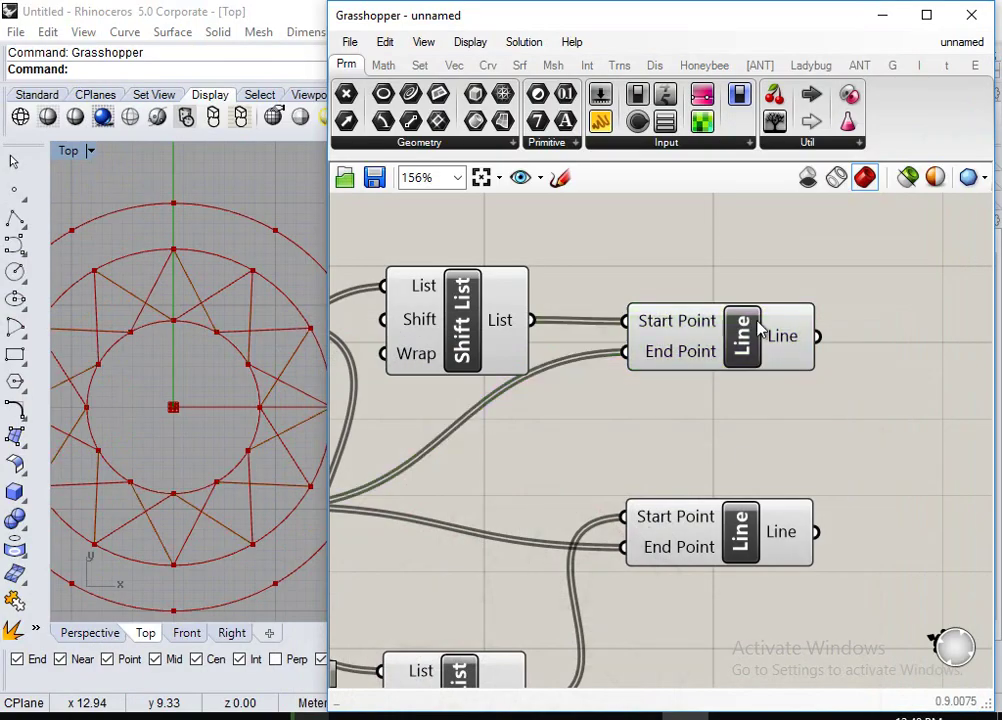
# Add an Extend Curve component beside the two Line components.
pyautogui.moveTo(820, 391); pyautogui.dragTo(622, 380, button='right')
pyautogui.doubleClick(823, 374)
pyautogui.write('extend')
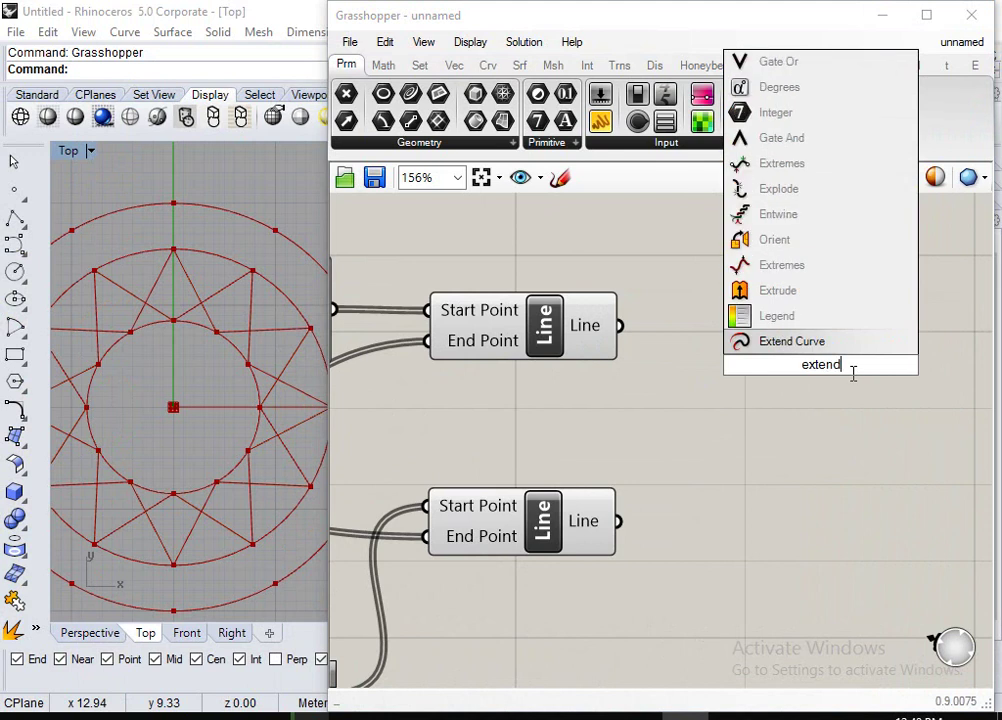
pyautogui.click(821, 343)
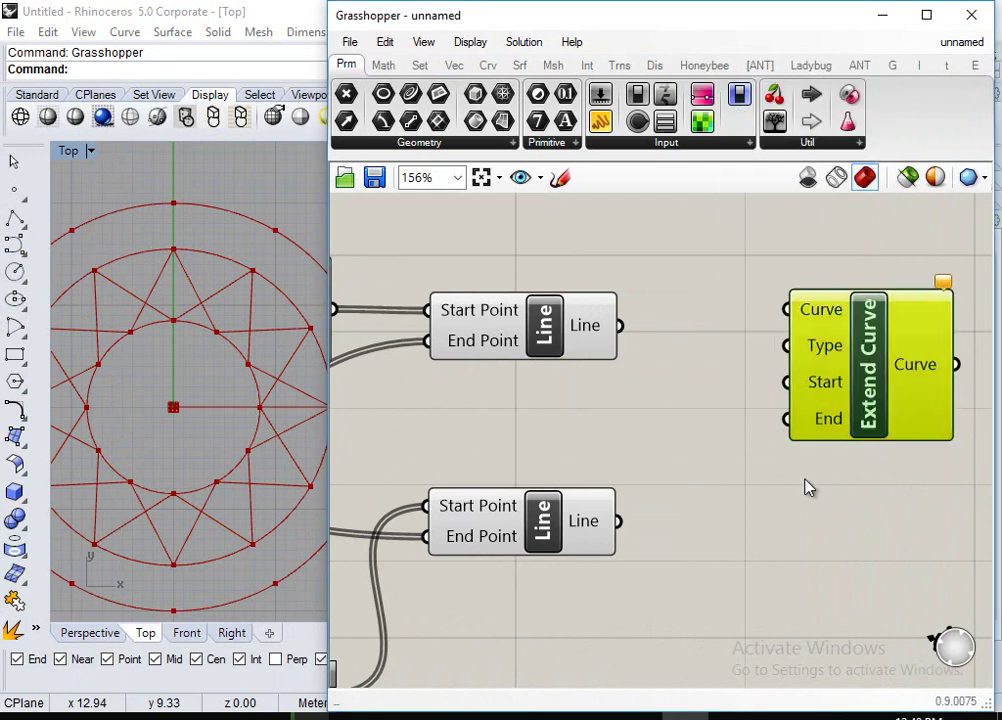
pyautogui.click(785, 455)
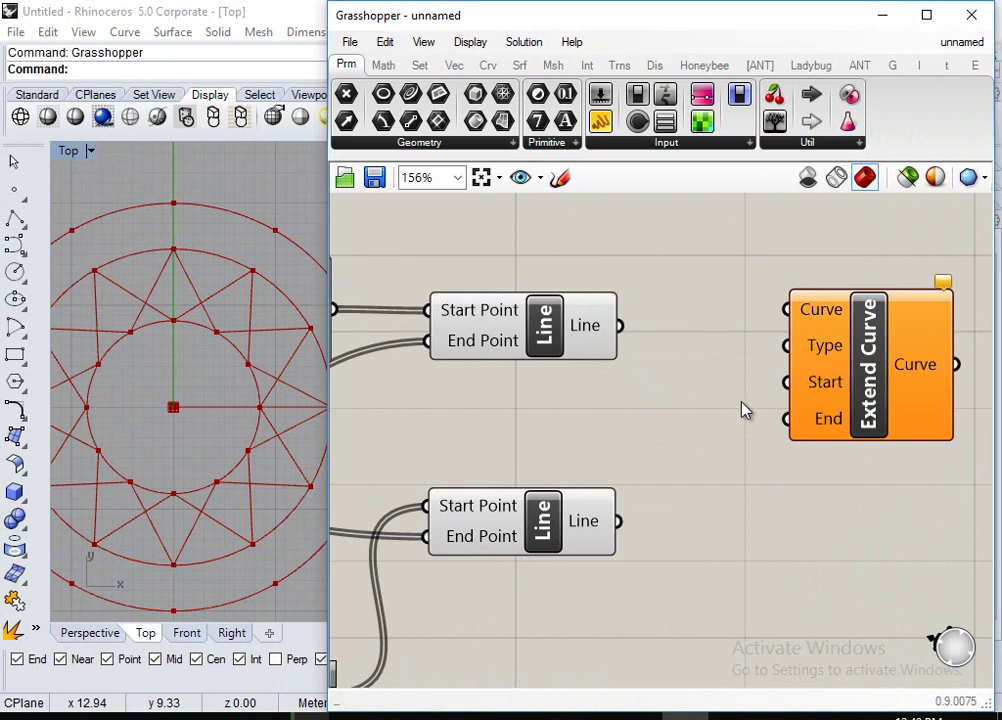
# Move Extend Curve farther from the Line components and connect the first Line's output to its Curve input.
pyautogui.moveTo(691, 295); pyautogui.dragTo(604, 283, button='right')
pyautogui.moveTo(784, 355); pyautogui.dragTo(840, 354)
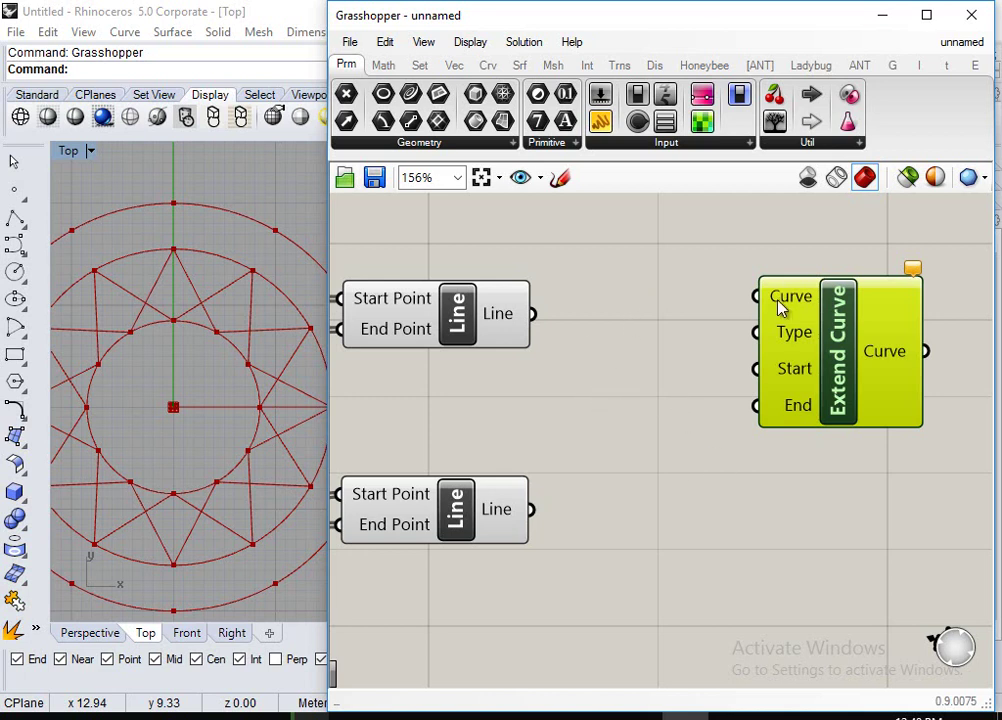
pyautogui.moveTo(856, 329); pyautogui.dragTo(882, 343)
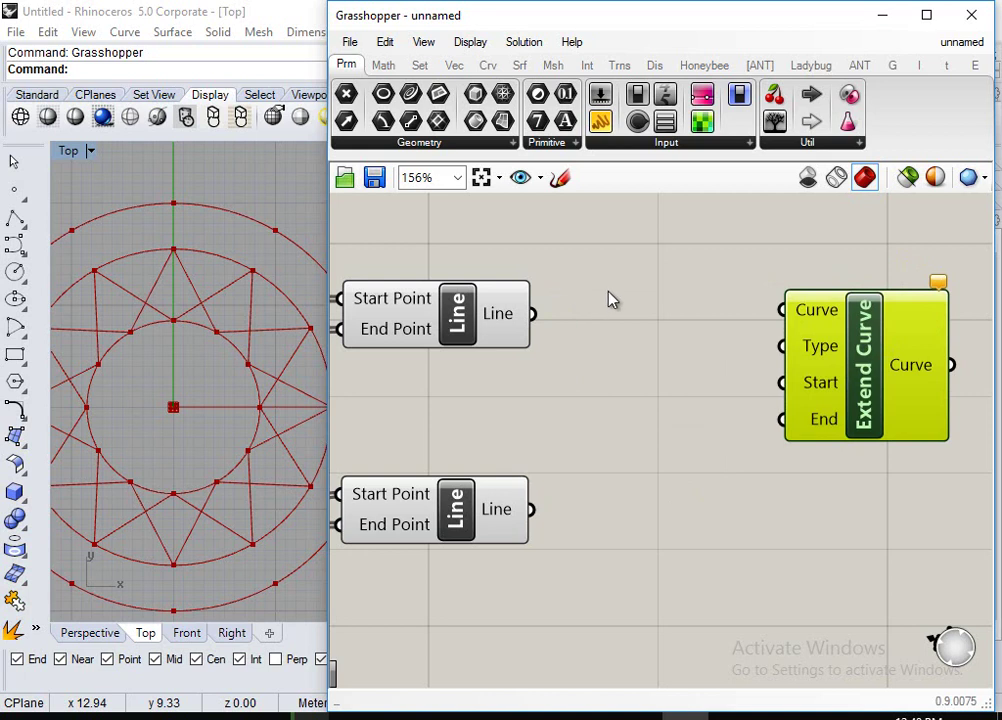
pyautogui.click(598, 322)
pyautogui.click(478, 313)
pyautogui.click(830, 362)
pyautogui.moveTo(537, 318); pyautogui.dragTo(780, 312)
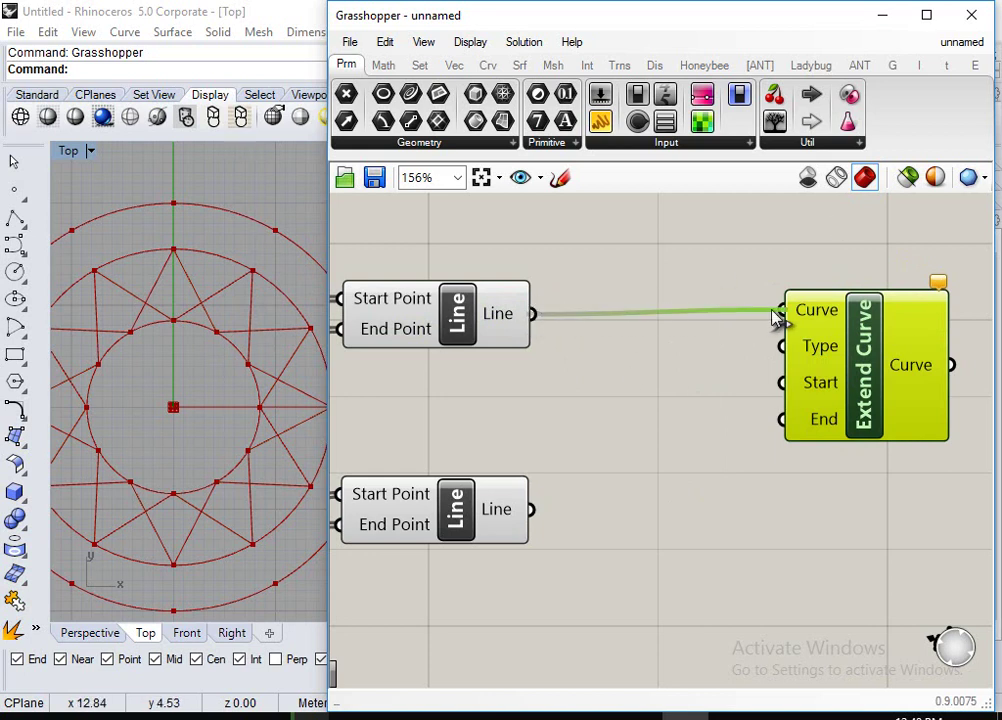
pyautogui.click(697, 397)
# Add a number slider with value 0 for a line-type extension, connect it to Extend Curve's Type input, and place it below the first Line.
pyautogui.moveTo(823, 350)
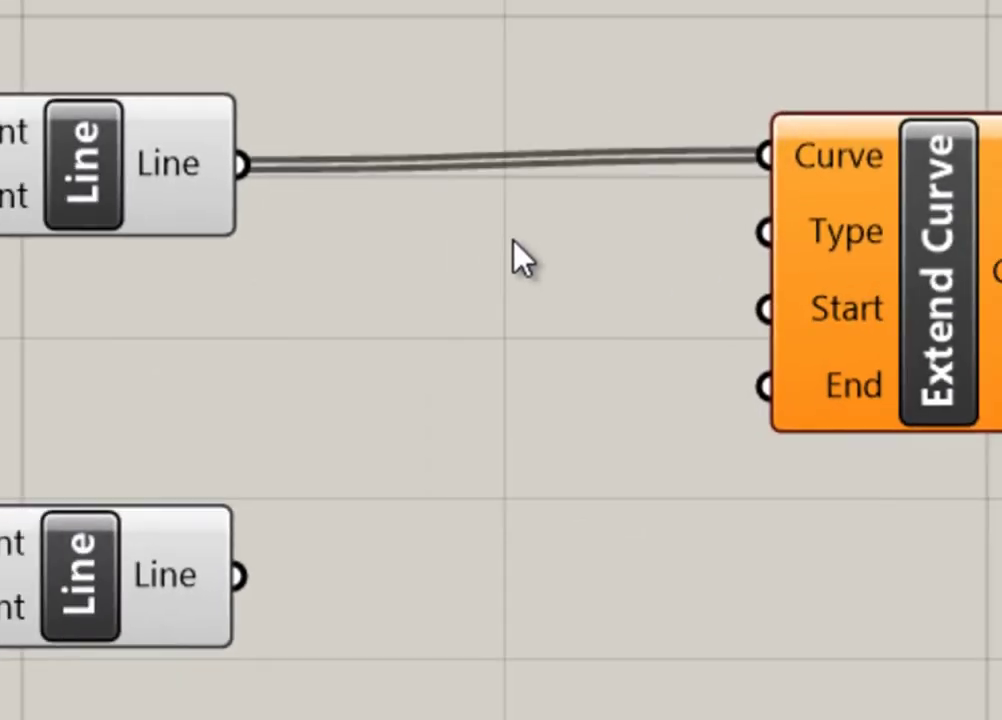
pyautogui.doubleClick(457, 206)
pyautogui.write('0')
pyautogui.press('Return')
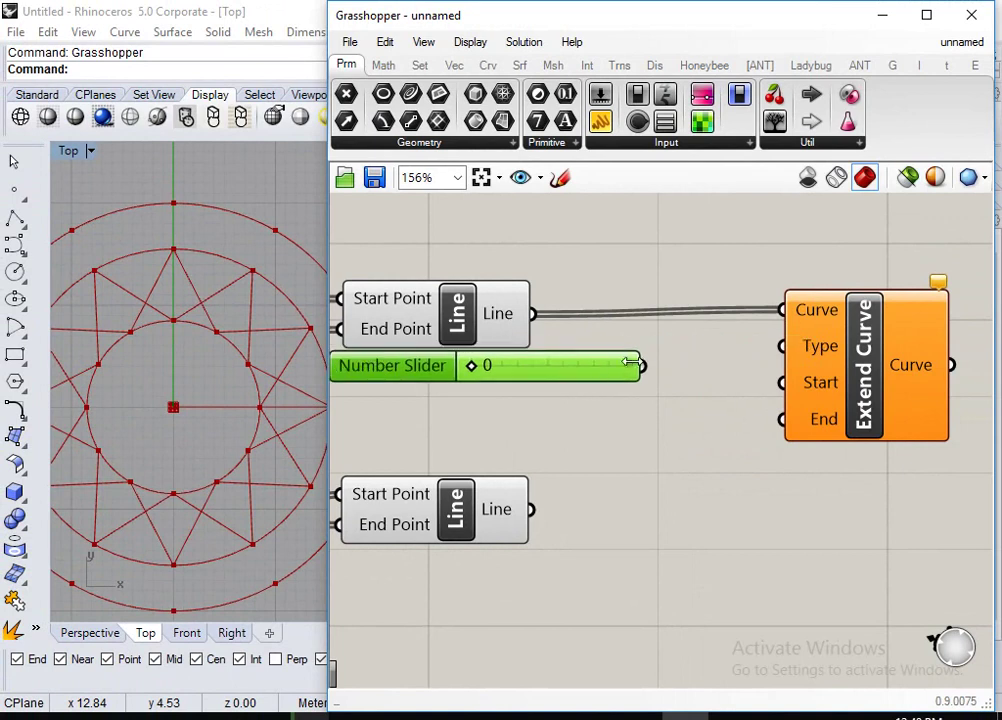
pyautogui.moveTo(643, 367); pyautogui.dragTo(783, 346)
pyautogui.moveTo(530, 374); pyautogui.dragTo(575, 385)
pyautogui.moveTo(819, 386)
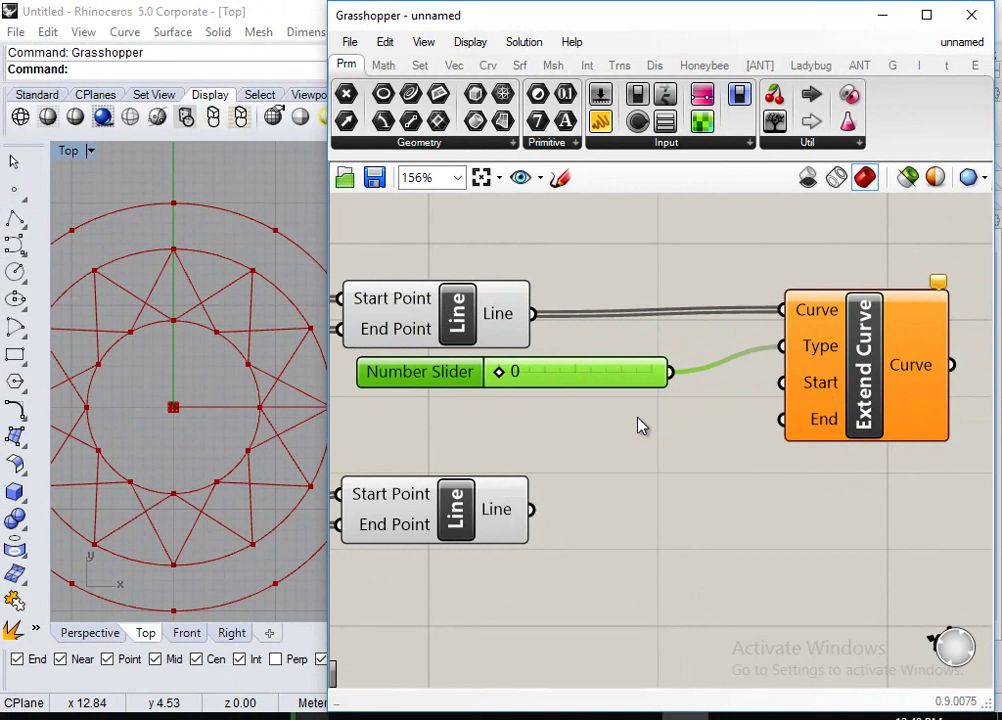
# Add a number slider with value 2.00 and connect it to Extend Curve's Start input.
pyautogui.doubleClick(623, 417)
pyautogui.write('2')
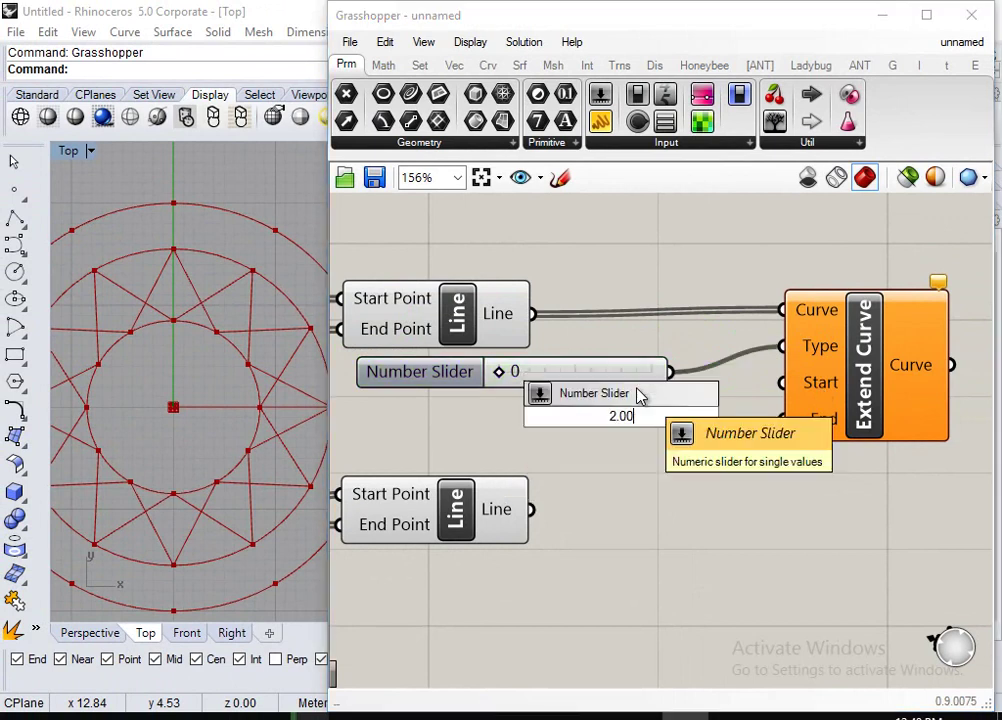
pyautogui.press('Return')
pyautogui.click(637, 418)
pyautogui.moveTo(660, 416); pyautogui.dragTo(778, 397)
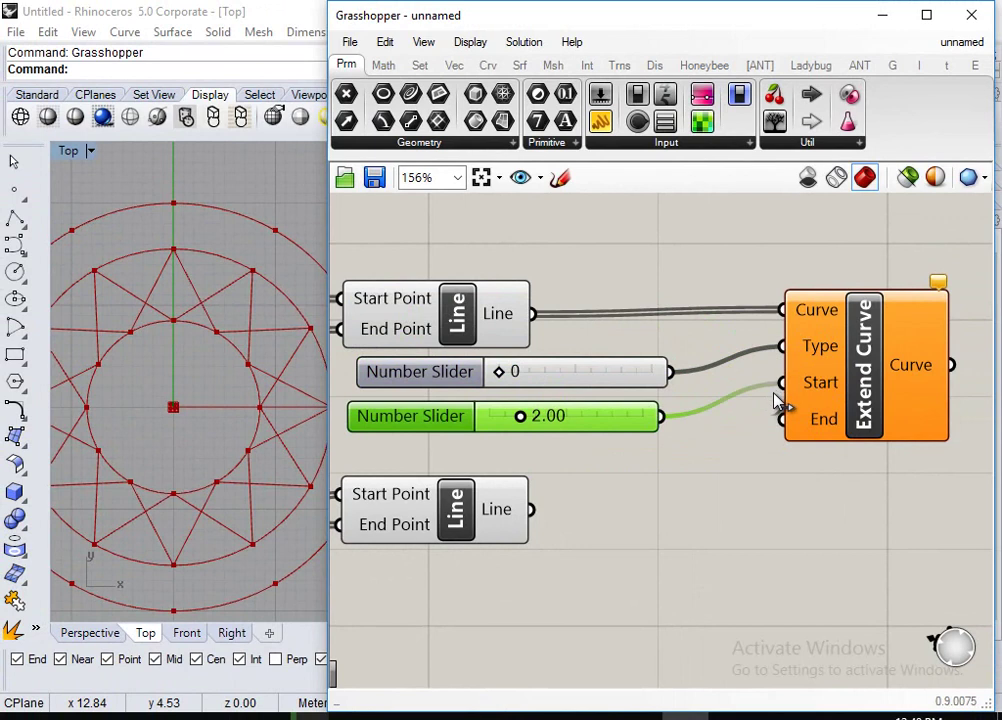
# Add another number slider with value 2.00, place it below the Start slider, and connect it to Extend Curve's End input.
pyautogui.doubleClick(681, 452)
pyautogui.write('20')
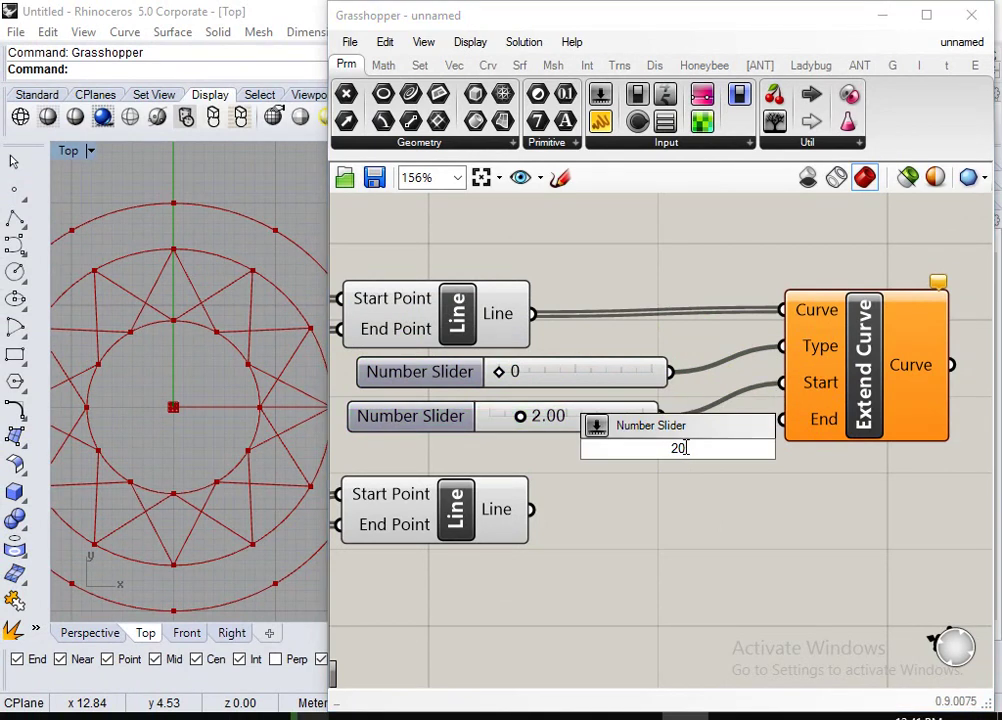
pyautogui.press('Return')
pyautogui.moveTo(743, 459); pyautogui.dragTo(582, 470)
pyautogui.moveTo(674, 461); pyautogui.dragTo(782, 419)
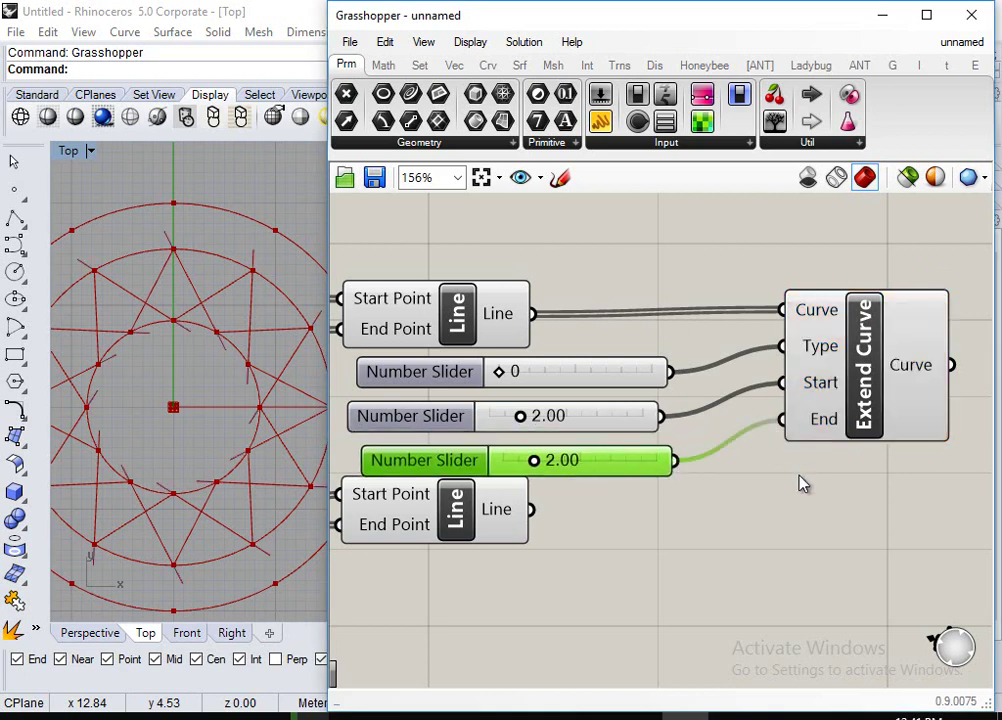
# Set the start extension to 2.18 and the end extension to 0.00, and move the End slider up beneath the Start slider.
pyautogui.scroll(3, 247, 214)
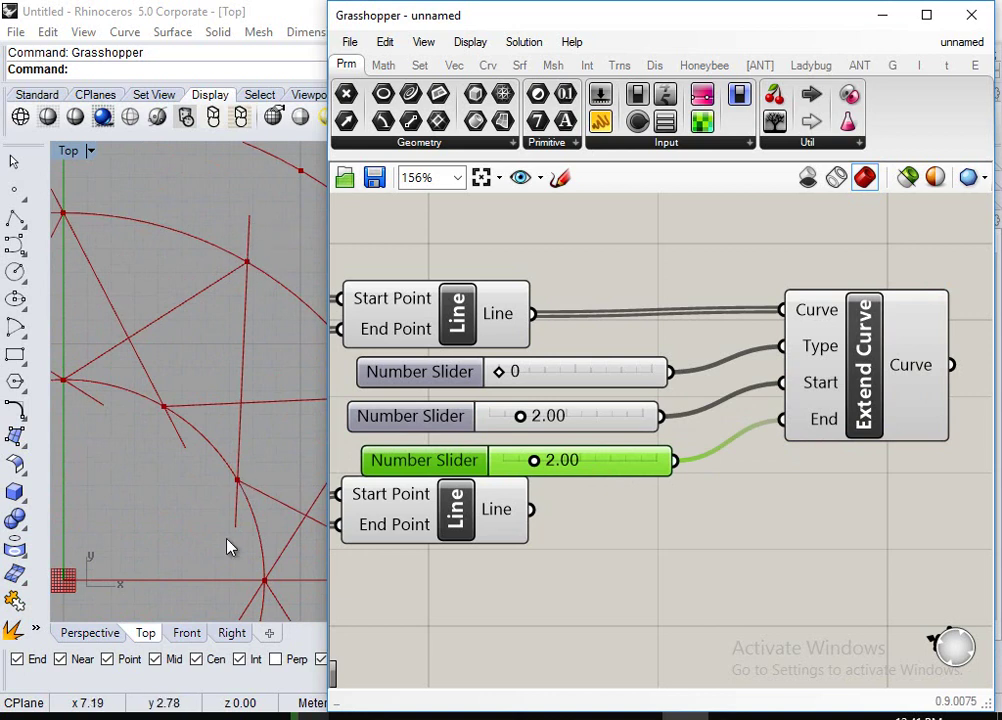
pyautogui.moveTo(520, 416)
pyautogui.mouseDown()
pyautogui.moveTo(489, 421)
pyautogui.moveTo(522, 416)
pyautogui.mouseUp()
pyautogui.moveTo(532, 461); pyautogui.dragTo(322, 474)
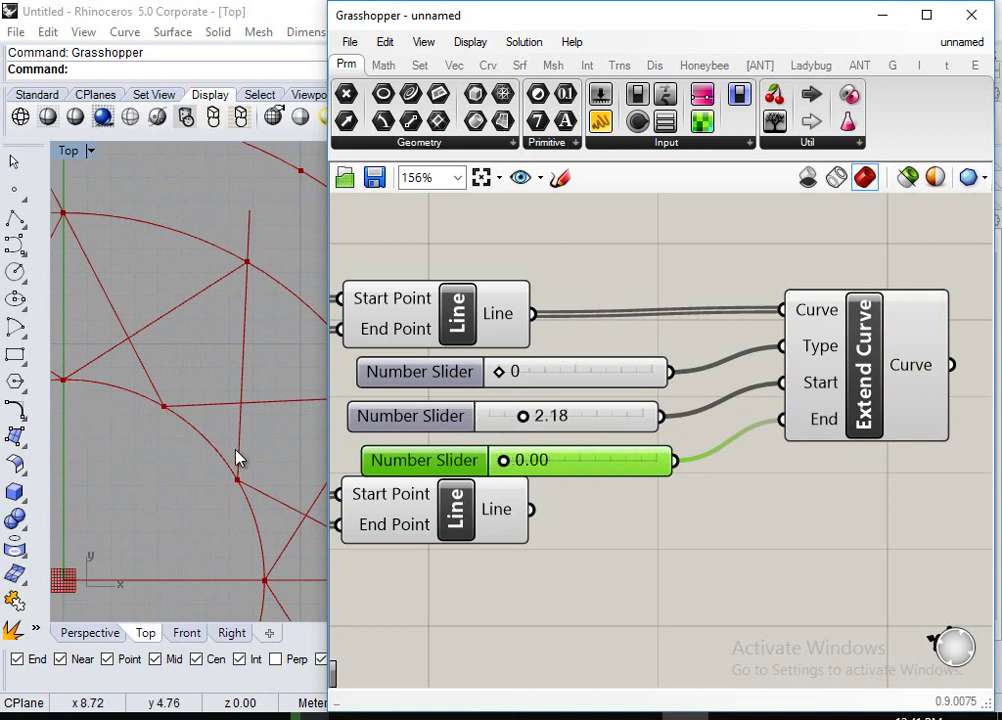
pyautogui.scroll(-3, 190, 487)
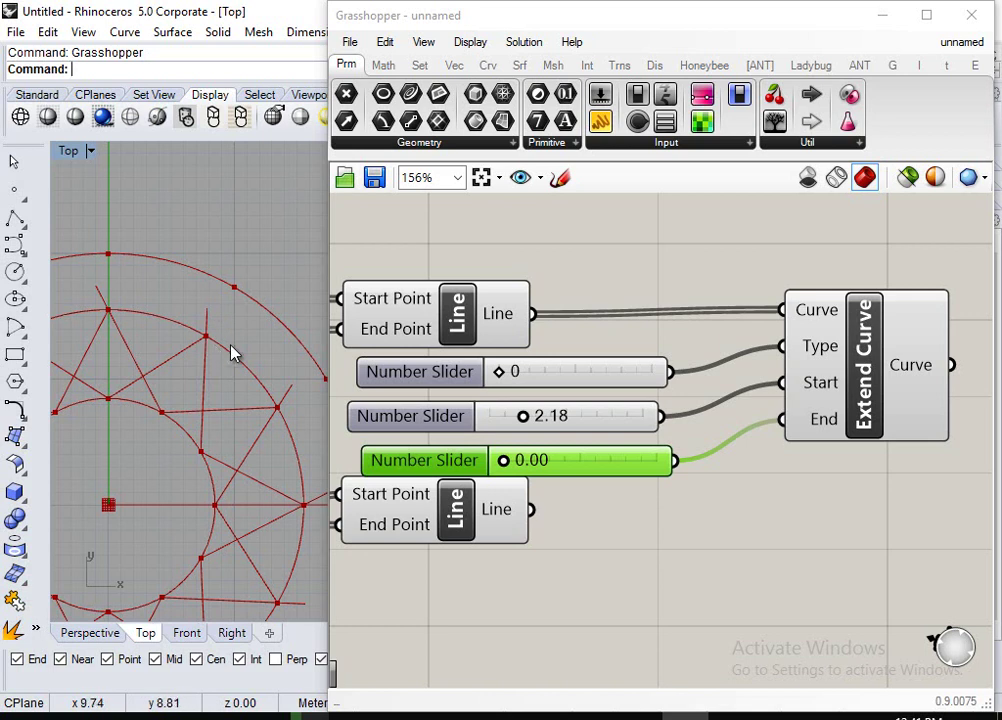
pyautogui.moveTo(632, 471); pyautogui.dragTo(617, 463)
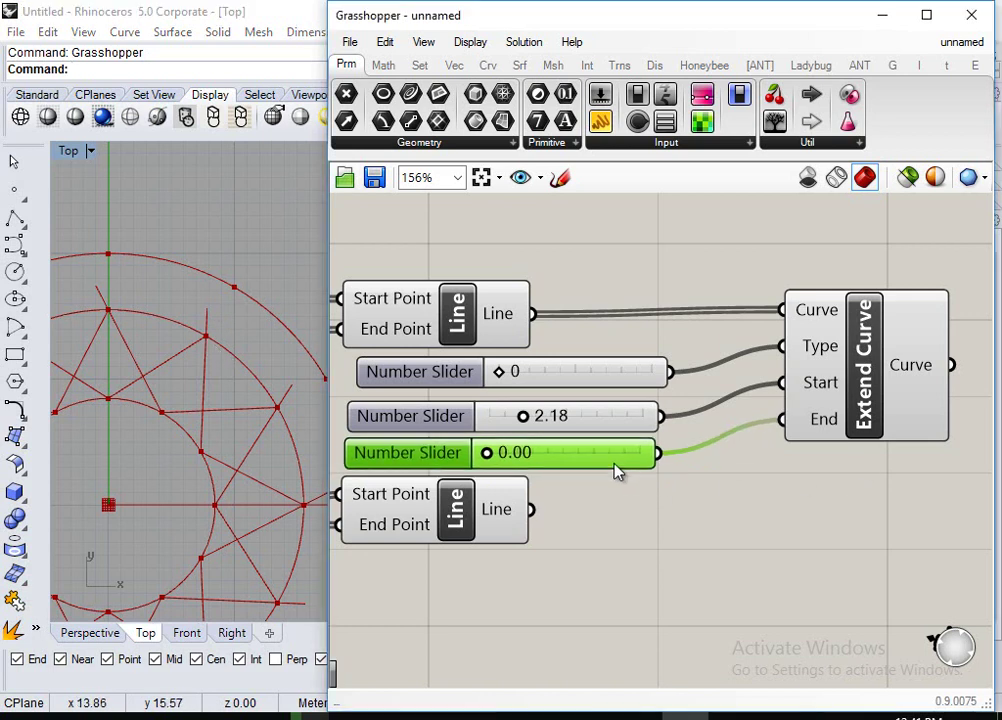
# Align the Type slider above the Start slider, and duplicate Extend Curve with its slider connections, feeding the copy's Curve input from the second Line.
pyautogui.moveTo(651, 376); pyautogui.dragTo(637, 390)
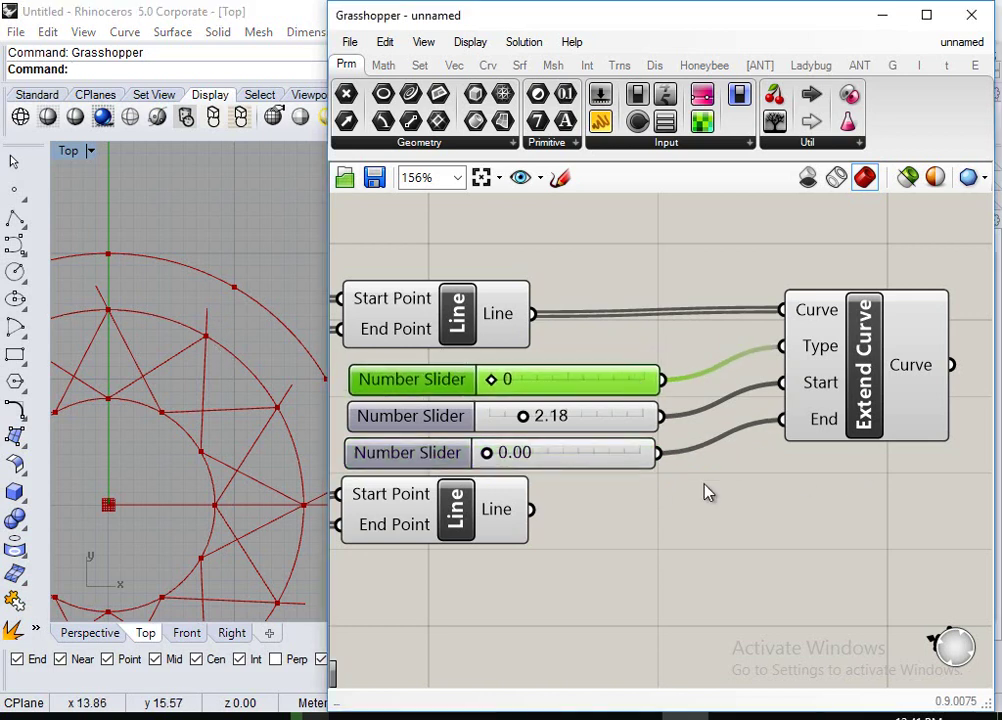
pyautogui.scroll(-1, 790, 463)
pyautogui.click(767, 441)
pyautogui.scroll(-3, 775, 460)
pyautogui.moveTo(783, 484); pyautogui.dragTo(787, 425, button='right')
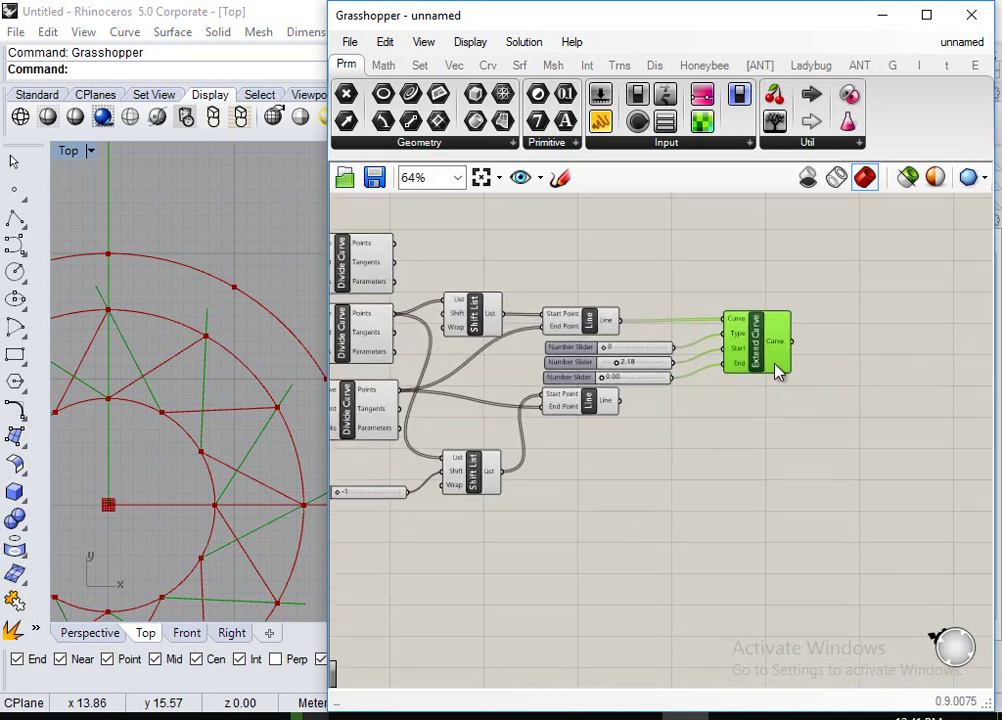
pyautogui.keyDown('alt'); pyautogui.moveTo(775, 368); pyautogui.dragTo(768, 458); pyautogui.keyUp('alt')
pyautogui.moveTo(620, 401); pyautogui.dragTo(738, 438)
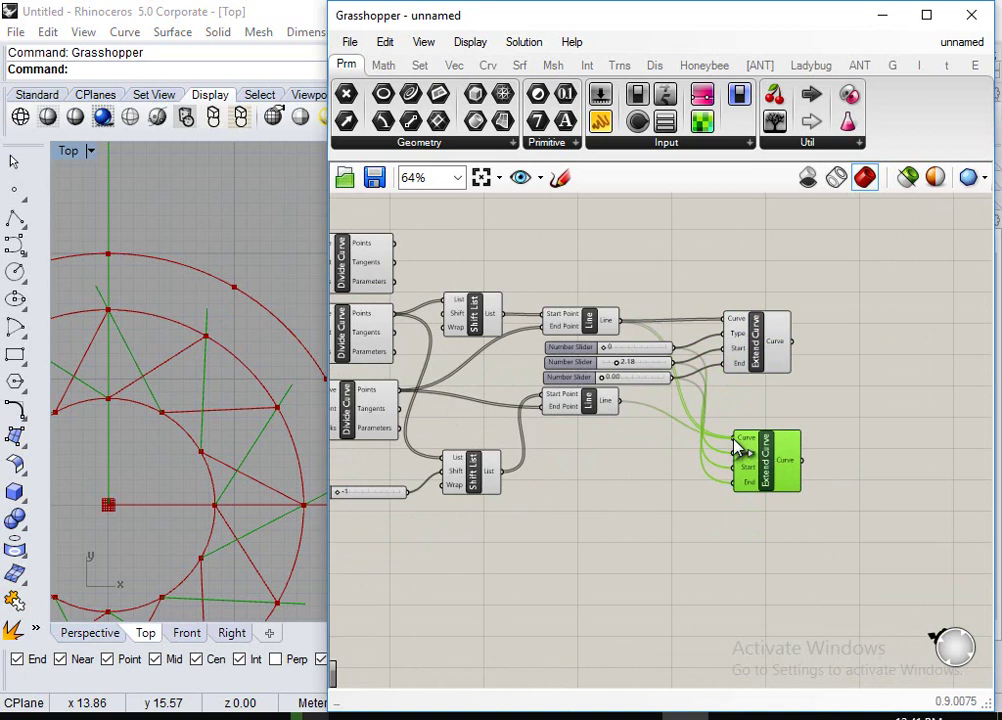
pyautogui.click(190, 457)
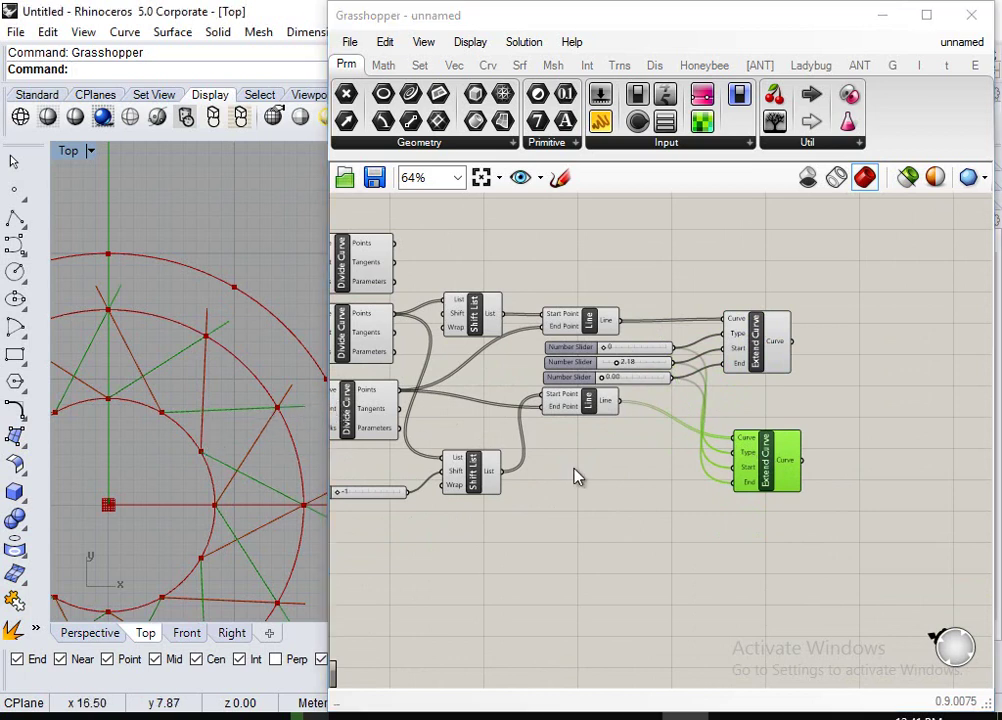
# Compare in an enlarged Top viewport which lines each of the two Extend Curve components produces.
pyautogui.click(766, 350)
pyautogui.click(782, 451)
pyautogui.click(757, 358)
pyautogui.click(757, 470)
pyautogui.click(757, 362)
pyautogui.click(768, 450)
pyautogui.click(766, 342)
pyautogui.moveTo(144, 415); pyautogui.dragTo(141, 308, button='right')
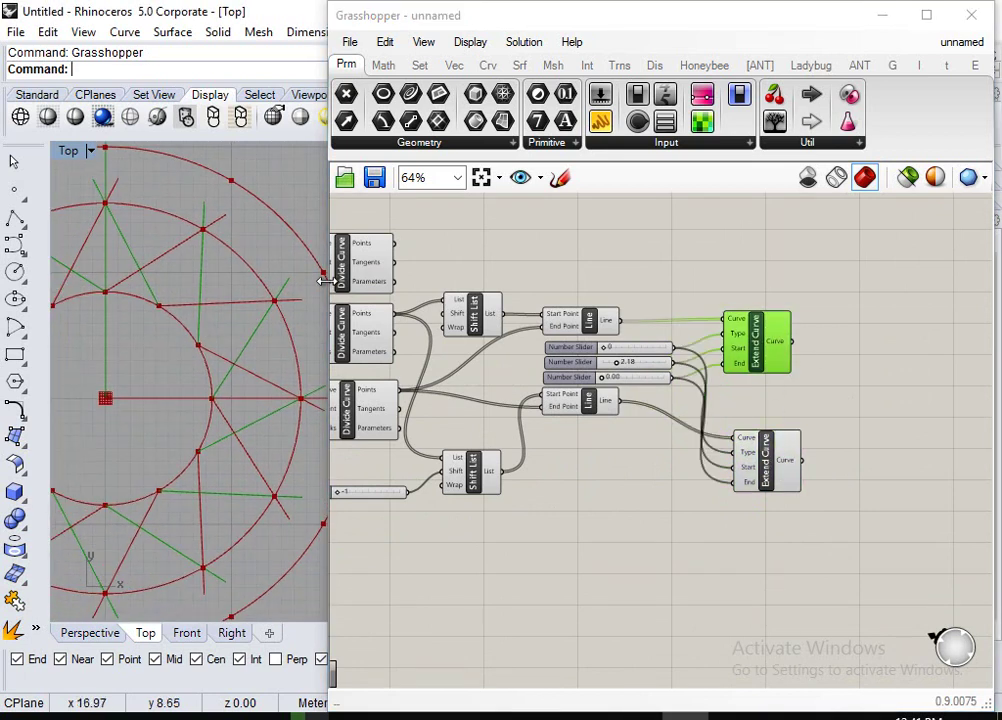
pyautogui.moveTo(325, 282); pyautogui.dragTo(479, 282)
pyautogui.scroll(-2, 329, 340)
pyautogui.scroll(3, 340, 351)
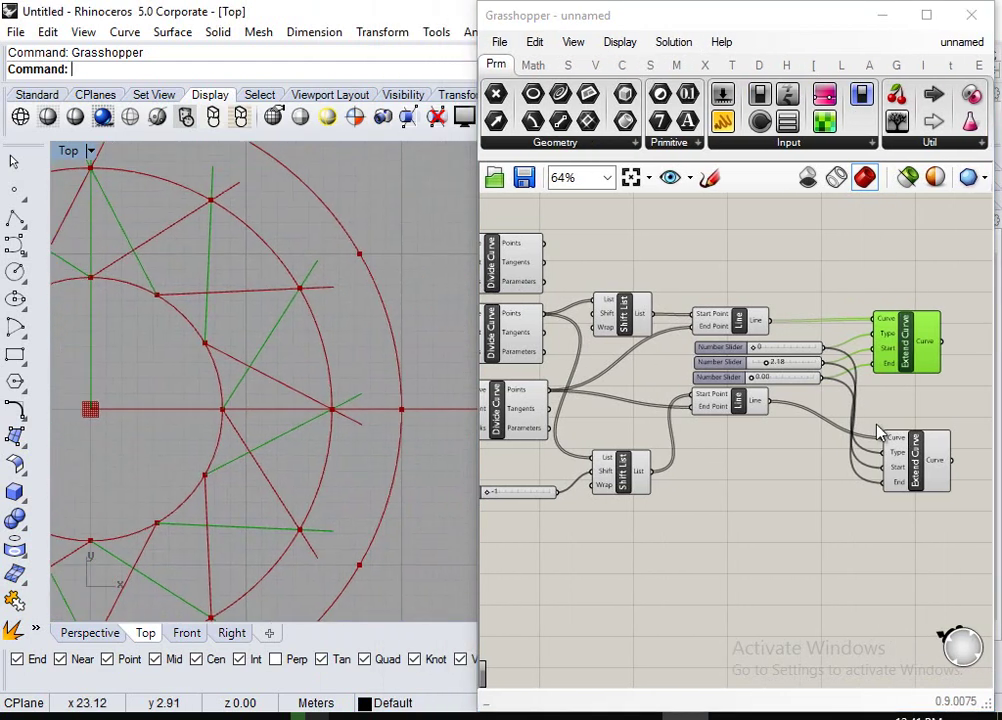
pyautogui.click(910, 452)
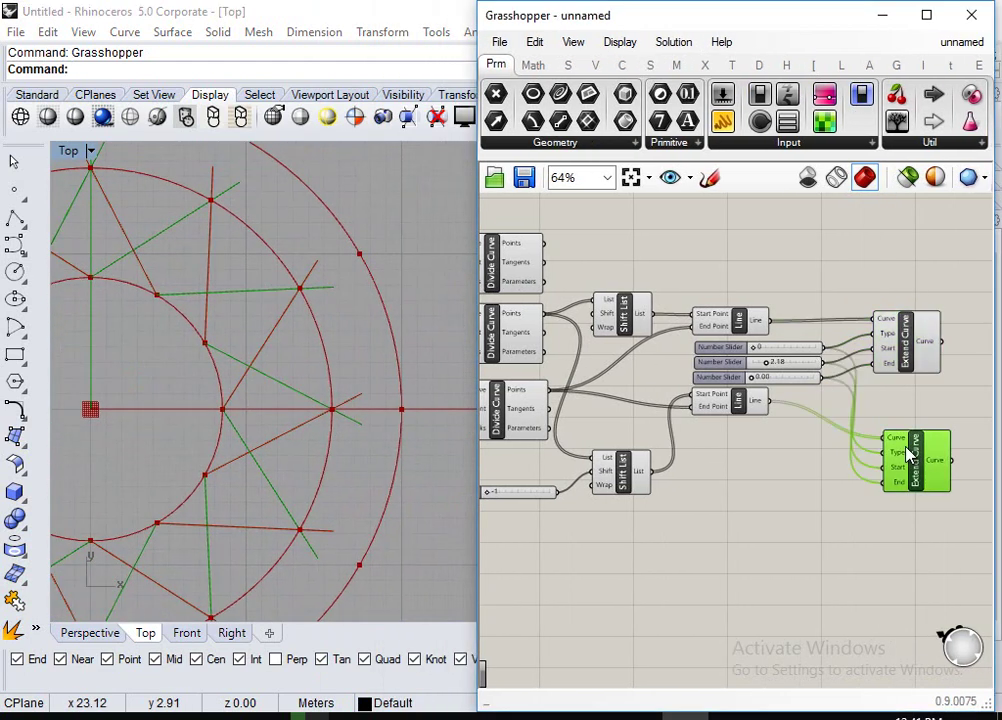
# Turn off the preview of the two Line components that feed the Extend Curve components.
pyautogui.click(738, 318)
pyautogui.click(737, 400)
pyautogui.click(735, 320)
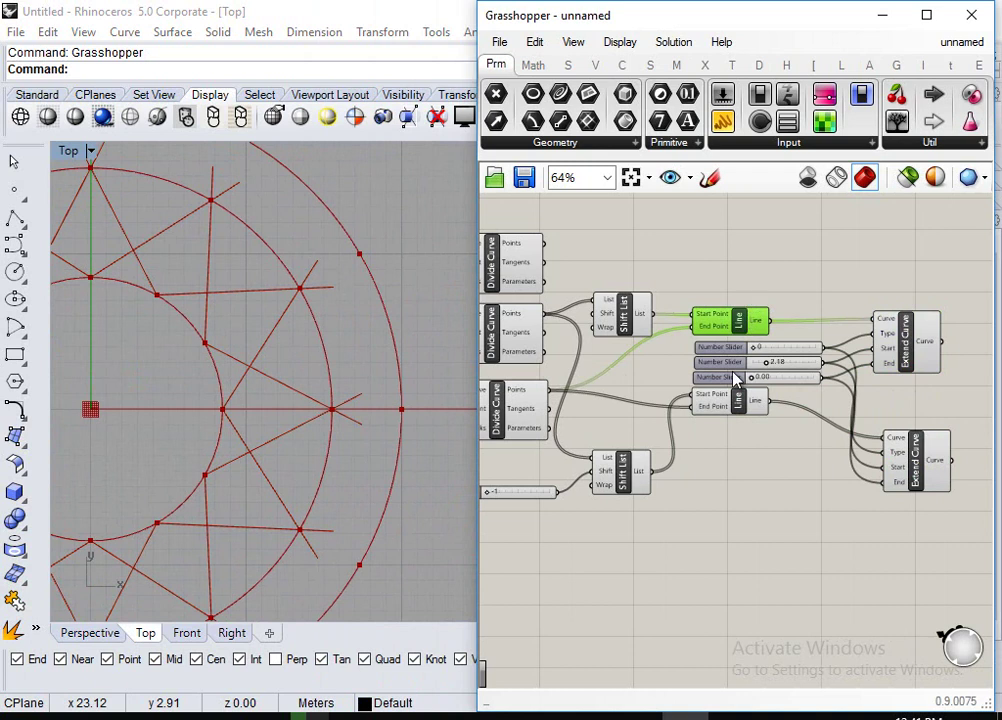
pyautogui.keyDown('shift'); pyautogui.click(740, 405); pyautogui.keyUp('shift')
pyautogui.rightClick(745, 490)
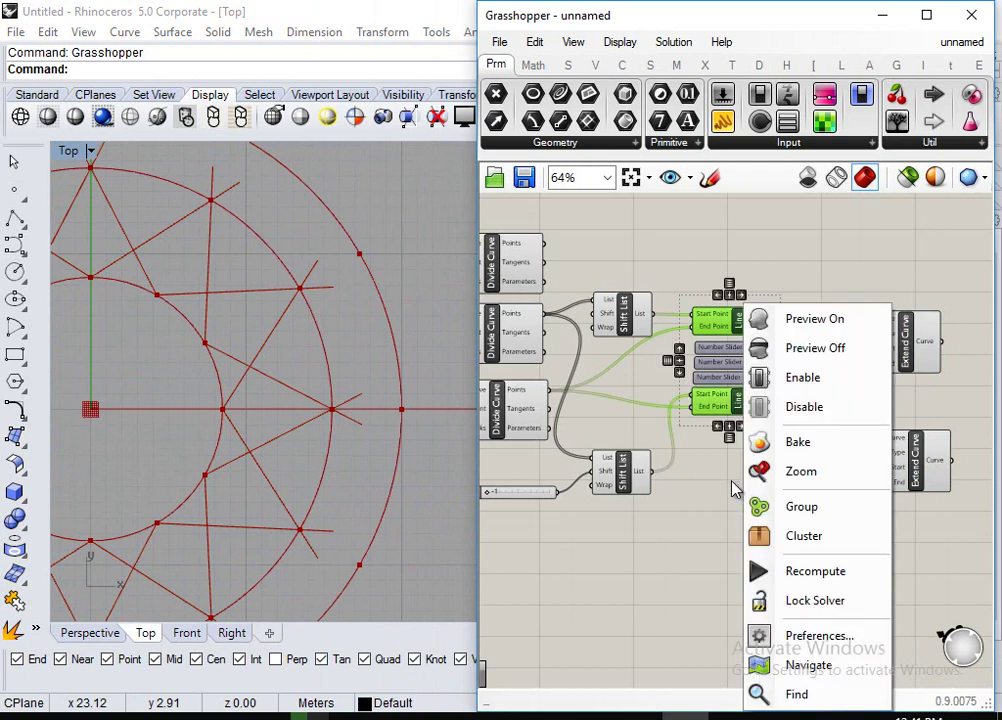
pyautogui.click(838, 347)
pyautogui.click(825, 420)
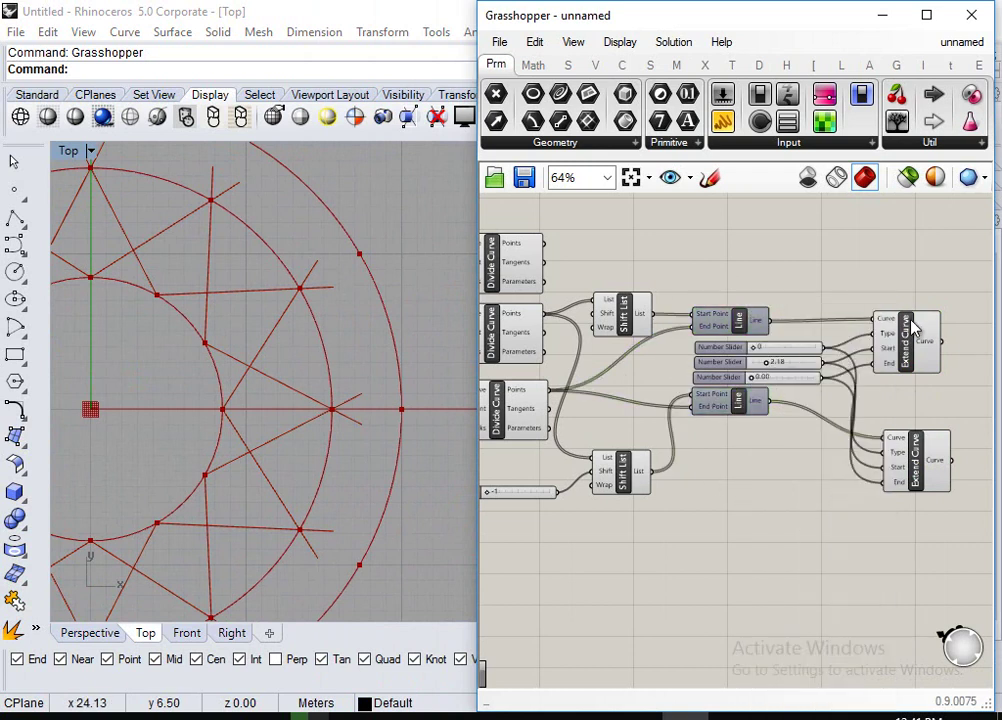
# Check the extended lines against the outer circle, and align the second Extend Curve beneath the first.
pyautogui.click(895, 345)
pyautogui.click(913, 465)
pyautogui.middleClick(890, 392)
pyautogui.moveTo(797, 227); pyautogui.dragTo(685, 228, button='right')
pyautogui.moveTo(235, 221); pyautogui.dragTo(350, 460, button='right')
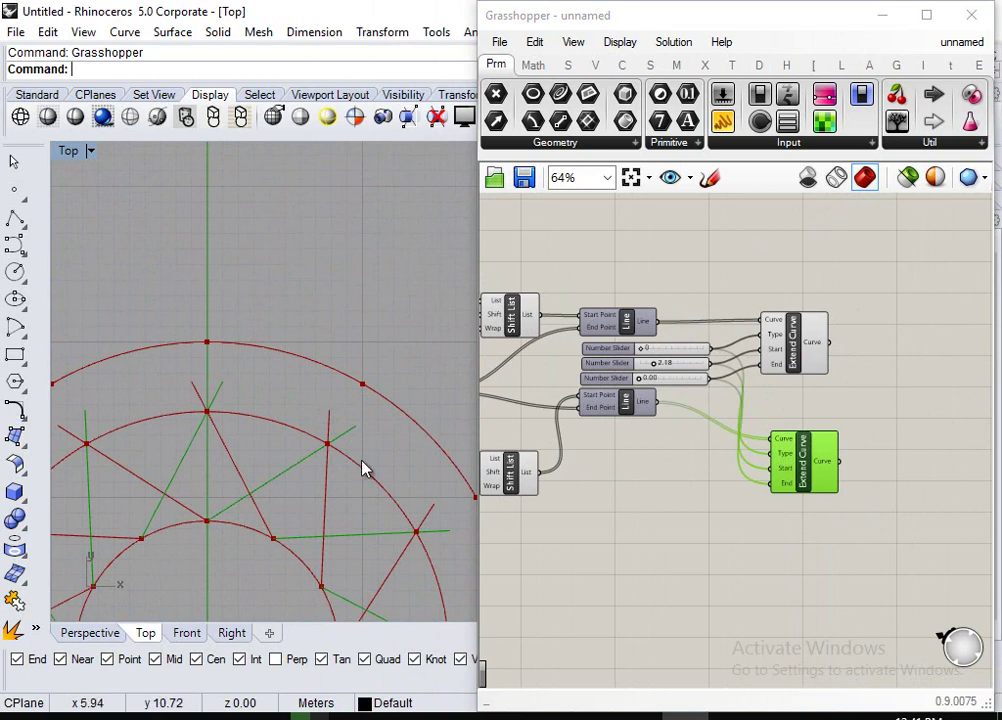
pyautogui.moveTo(357, 431); pyautogui.dragTo(278, 334, button='right')
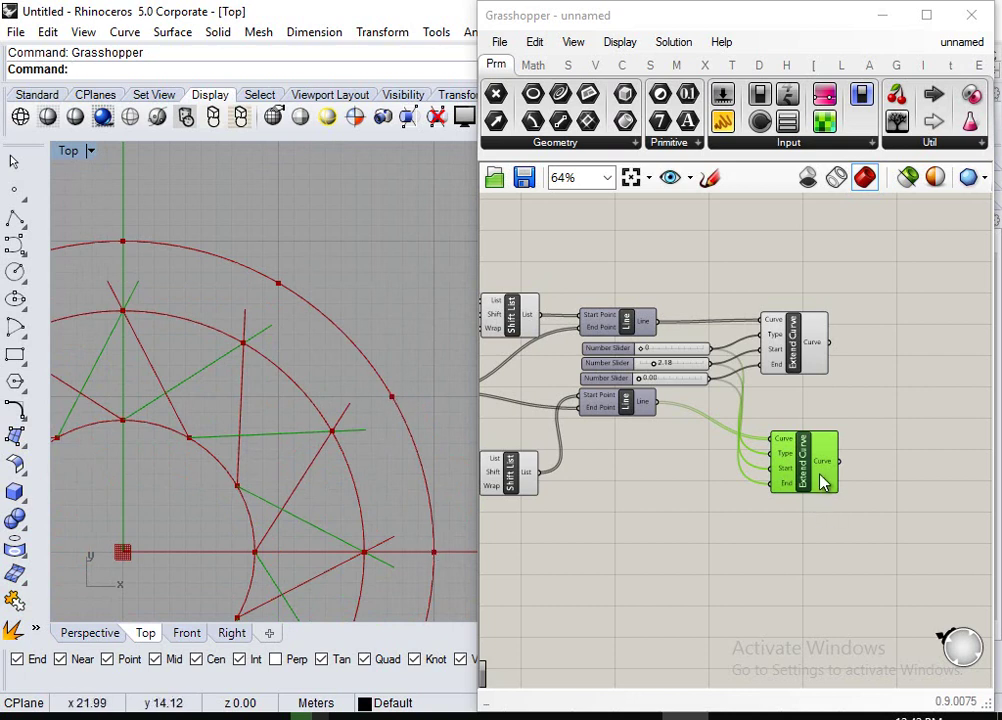
pyautogui.moveTo(820, 468); pyautogui.dragTo(812, 470)
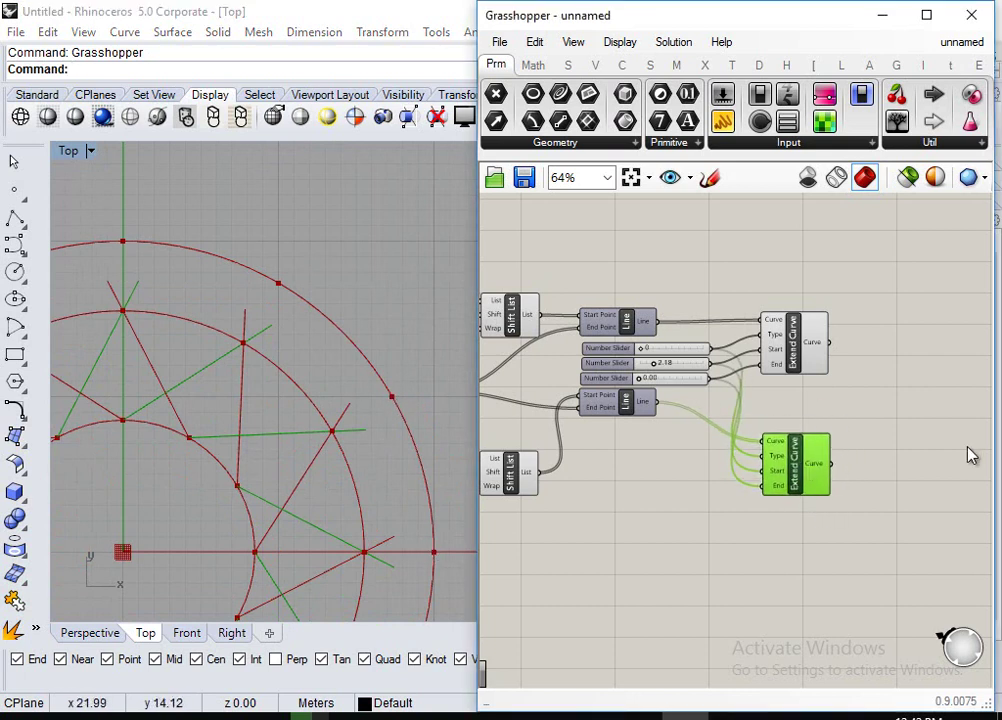
# Add an End Points component and connect the second Extend Curve's output to its Curve input.
pyautogui.click(942, 467)
pyautogui.doubleClick(941, 462)
pyautogui.write('end')
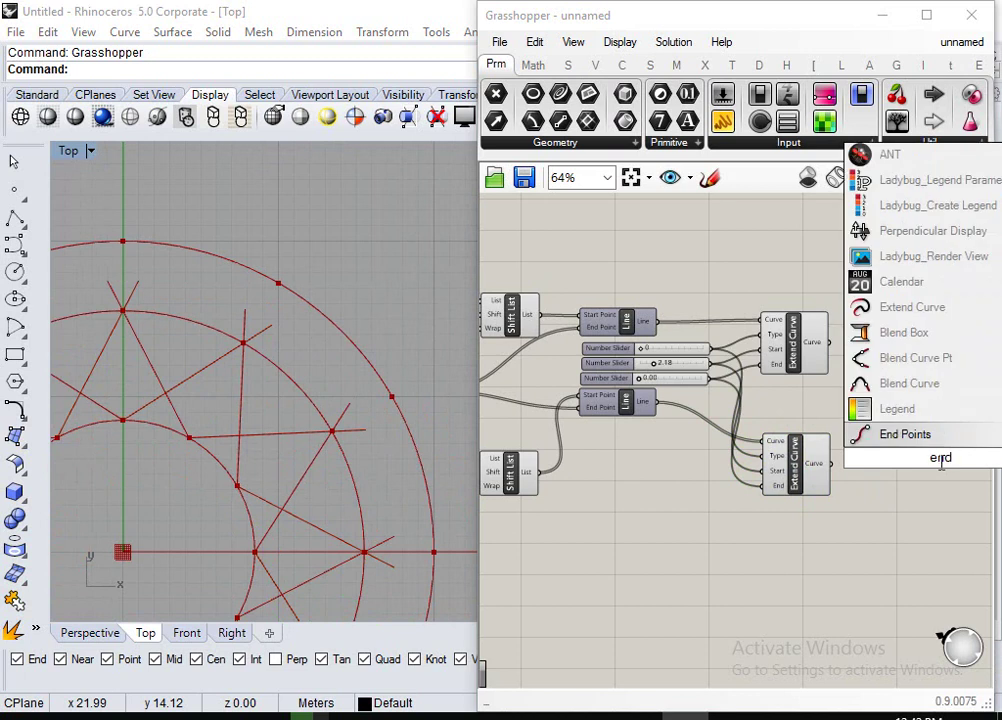
pyautogui.press('Return')
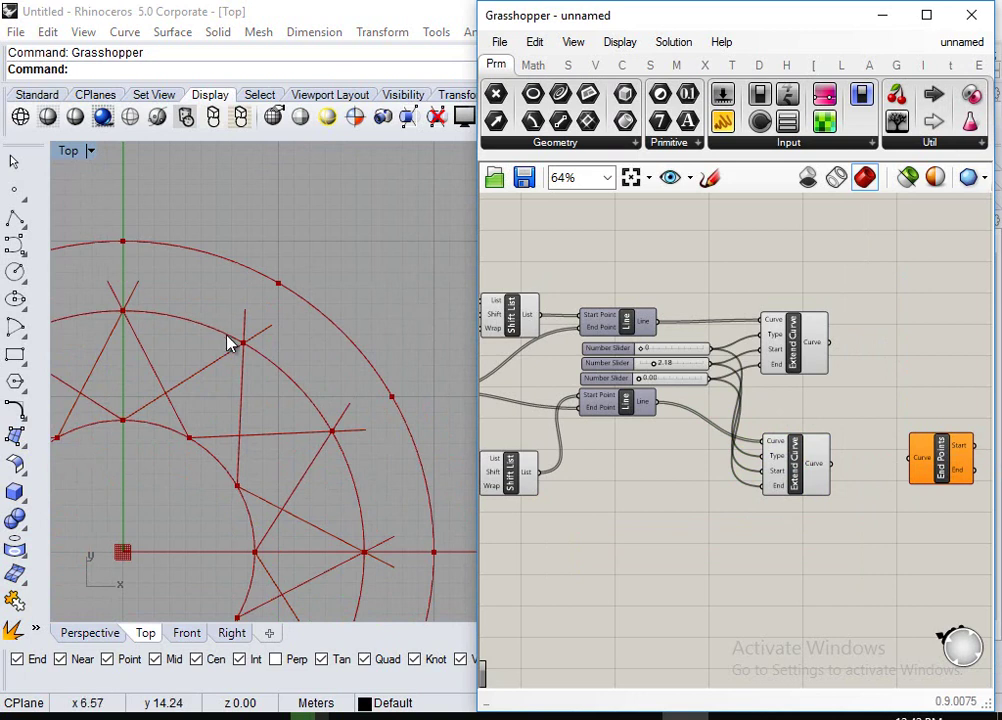
pyautogui.moveTo(888, 438); pyautogui.dragTo(729, 397, button='right')
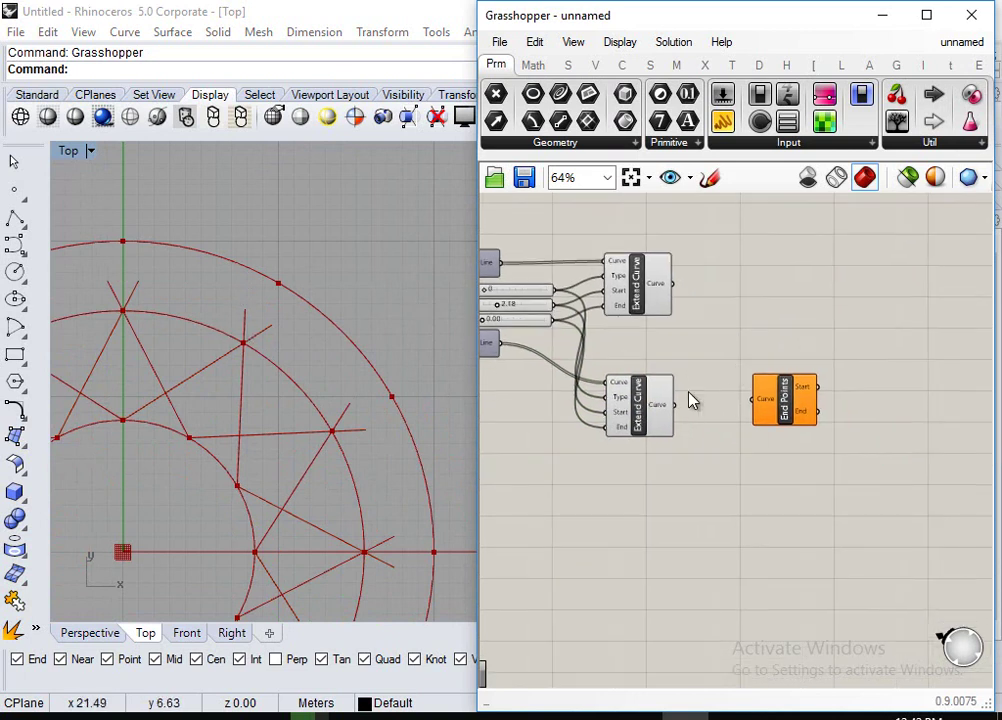
pyautogui.moveTo(678, 407); pyautogui.dragTo(763, 412)
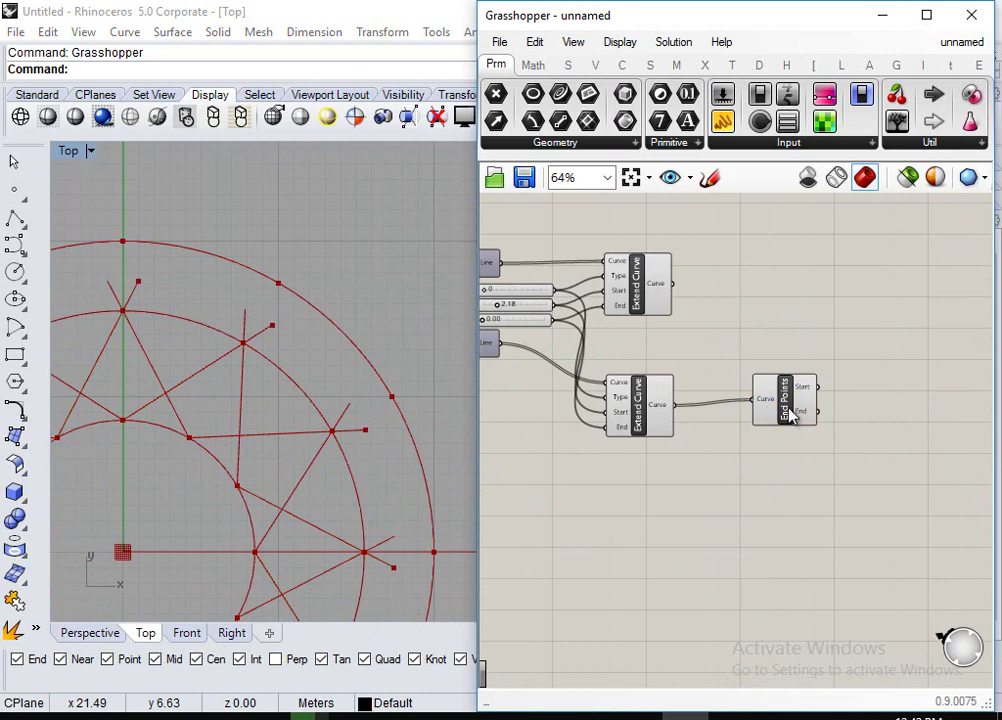
pyautogui.scroll(3, 282, 349)
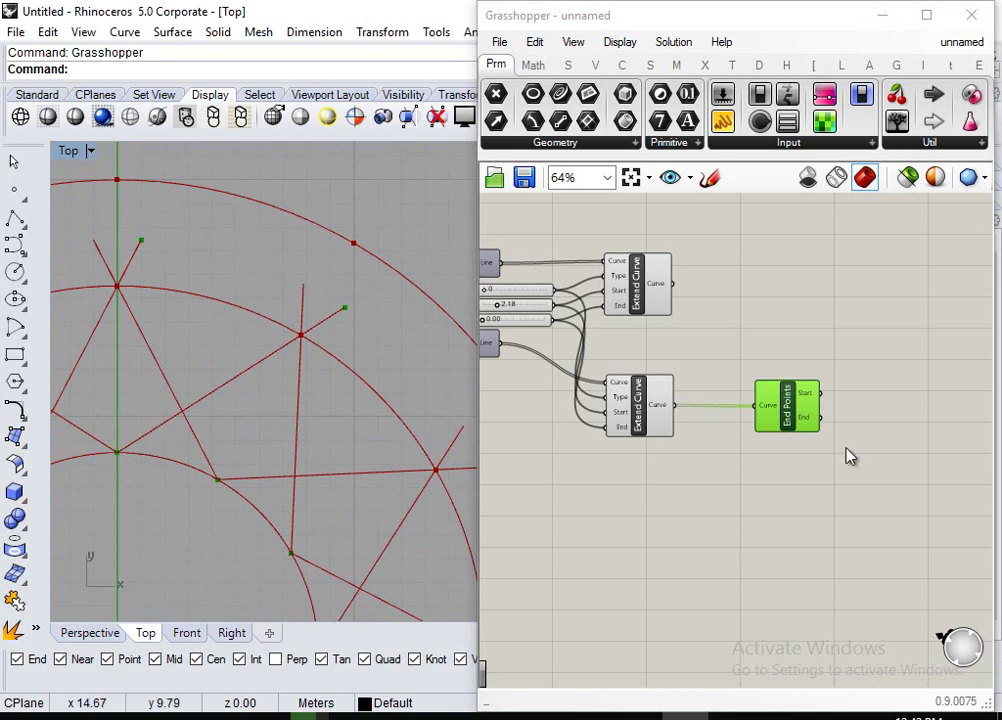
# Duplicate the End Points component above the original and connect the first Extend Curve's output to the copy's Curve input.
pyautogui.moveTo(781, 325); pyautogui.dragTo(811, 325, button='right')
pyautogui.keyDown('alt'); pyautogui.moveTo(813, 420); pyautogui.dragTo(825, 318); pyautogui.keyUp('alt')
pyautogui.moveTo(709, 284)
pyautogui.mouseDown()
pyautogui.moveTo(784, 315)
pyautogui.moveTo(755, 311)
pyautogui.moveTo(790, 314)
pyautogui.moveTo(820, 288)
pyautogui.mouseUp()
pyautogui.click(799, 352)
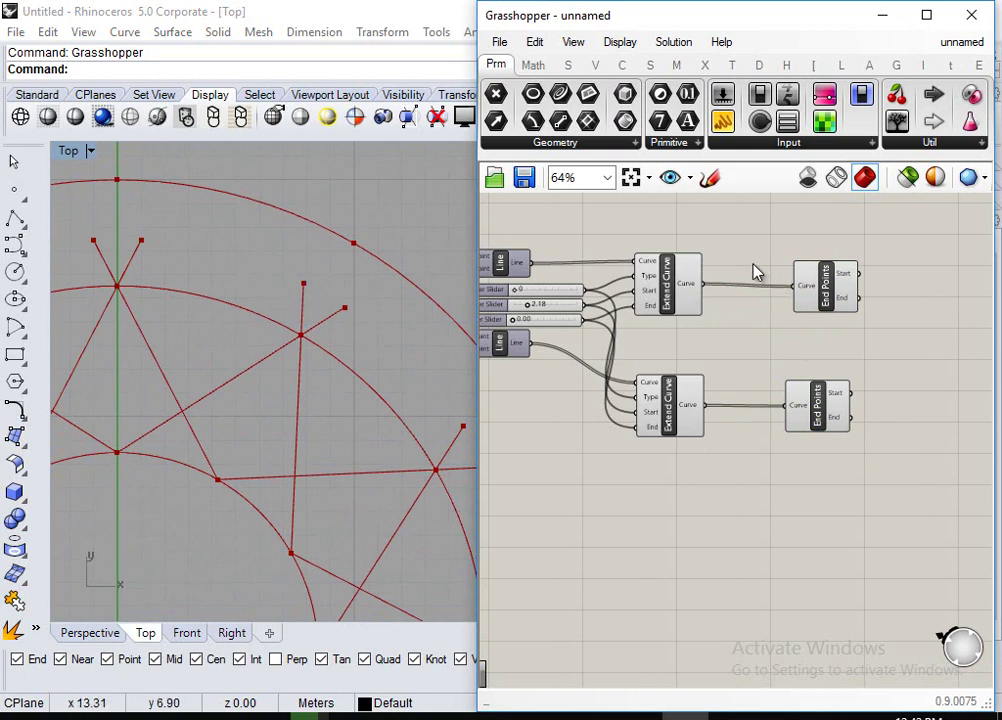
# Examine the end points of the first set of extended lines and the Divide Curve points on the outer circle.
pyautogui.click(821, 270)
pyautogui.scroll(-4, 775, 342)
pyautogui.moveTo(183, 356); pyautogui.dragTo(133, 406, button='right')
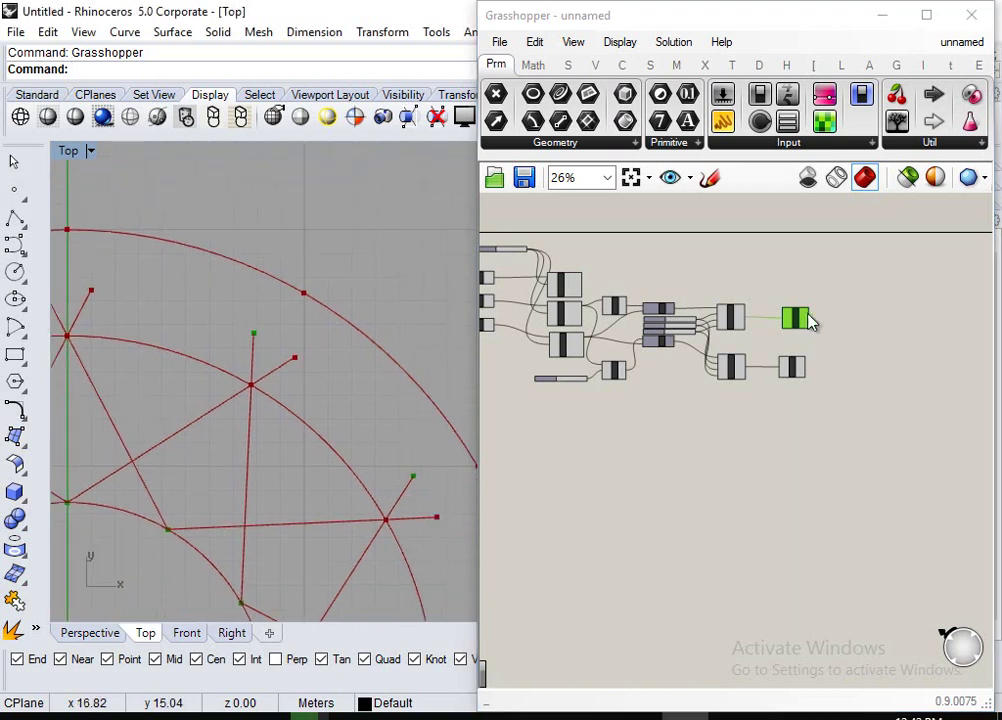
pyautogui.scroll(4, 808, 320)
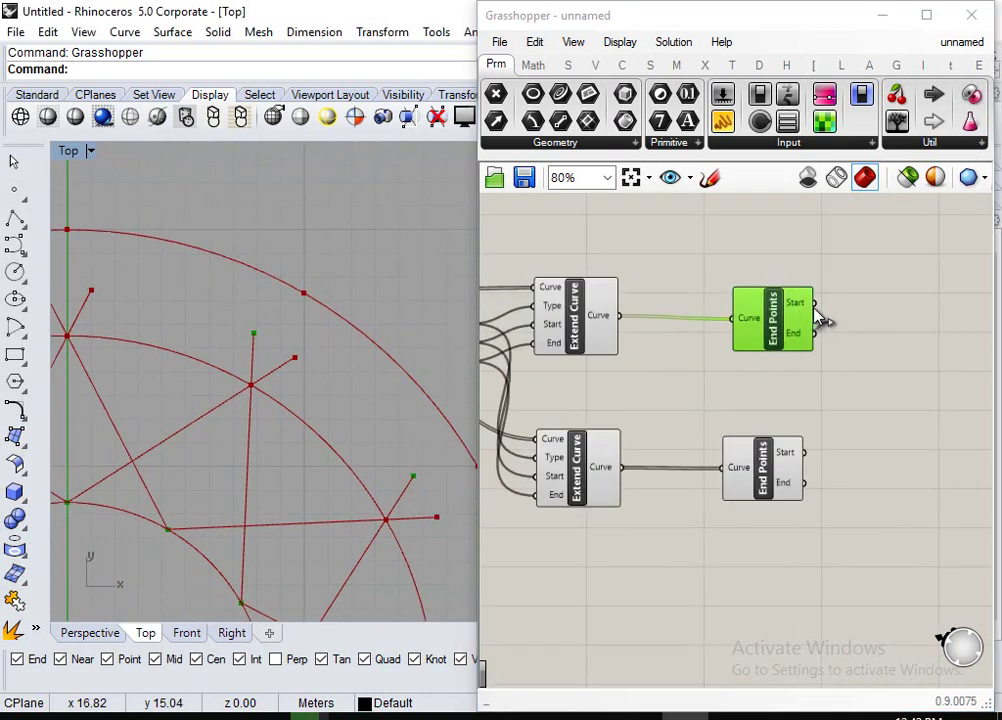
pyautogui.scroll(-2, 820, 316)
pyautogui.scroll(3, 812, 320)
pyautogui.scroll(-3, 815, 322)
pyautogui.scroll(-5, 840, 330)
pyautogui.scroll(2, 785, 324)
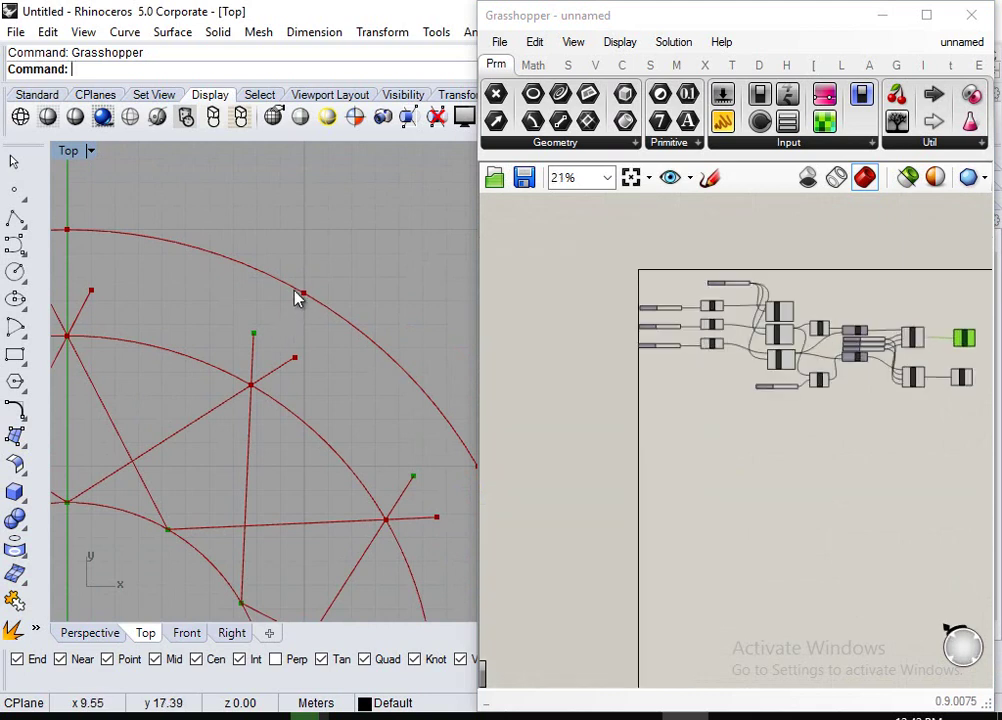
pyautogui.scroll(4, 745, 300)
pyautogui.click(752, 315)
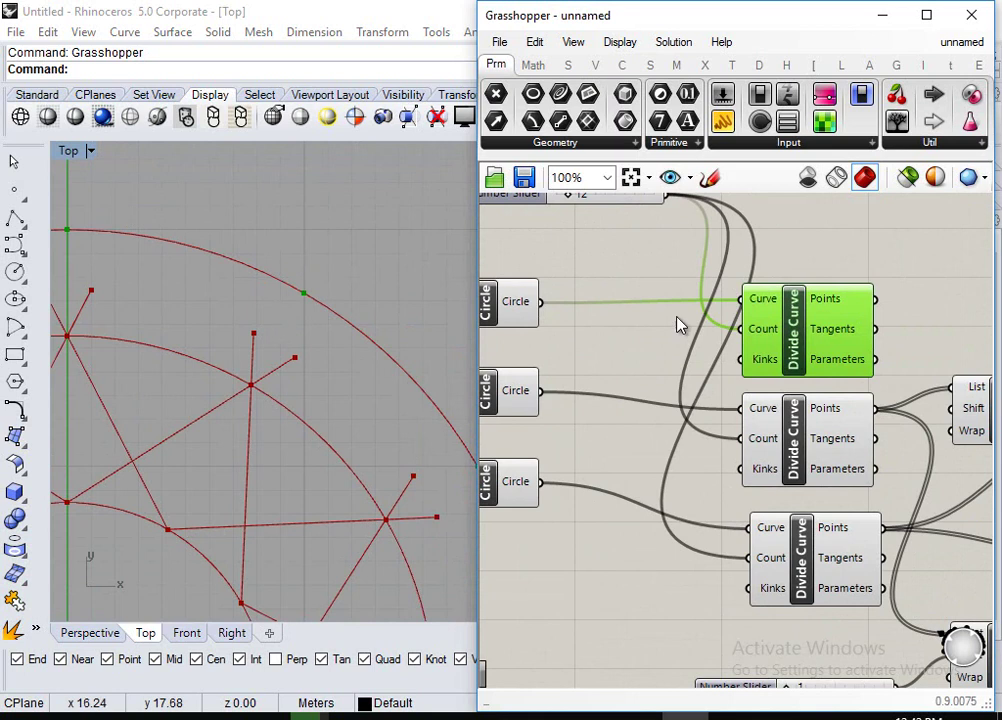
pyautogui.scroll(-3, 612, 288)
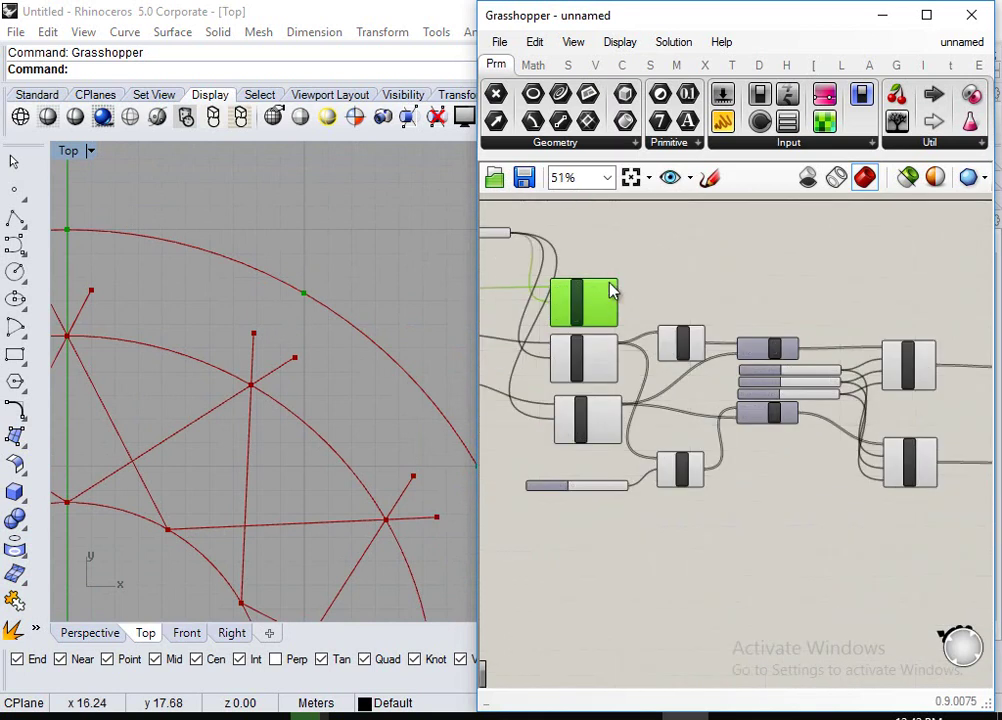
pyautogui.scroll(2, 605, 289)
pyautogui.scroll(-4, 743, 304)
pyautogui.scroll(3, 846, 391)
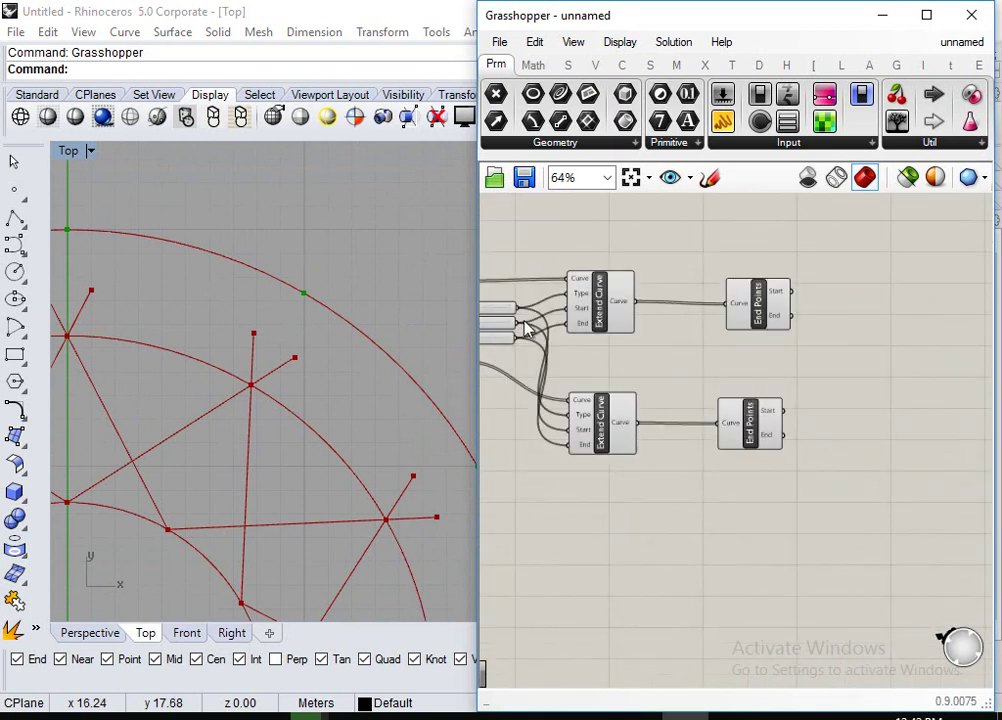
# Add a Line component and connect the upper End Points' Start output to its Start Point input.
pyautogui.doubleClick(928, 272)
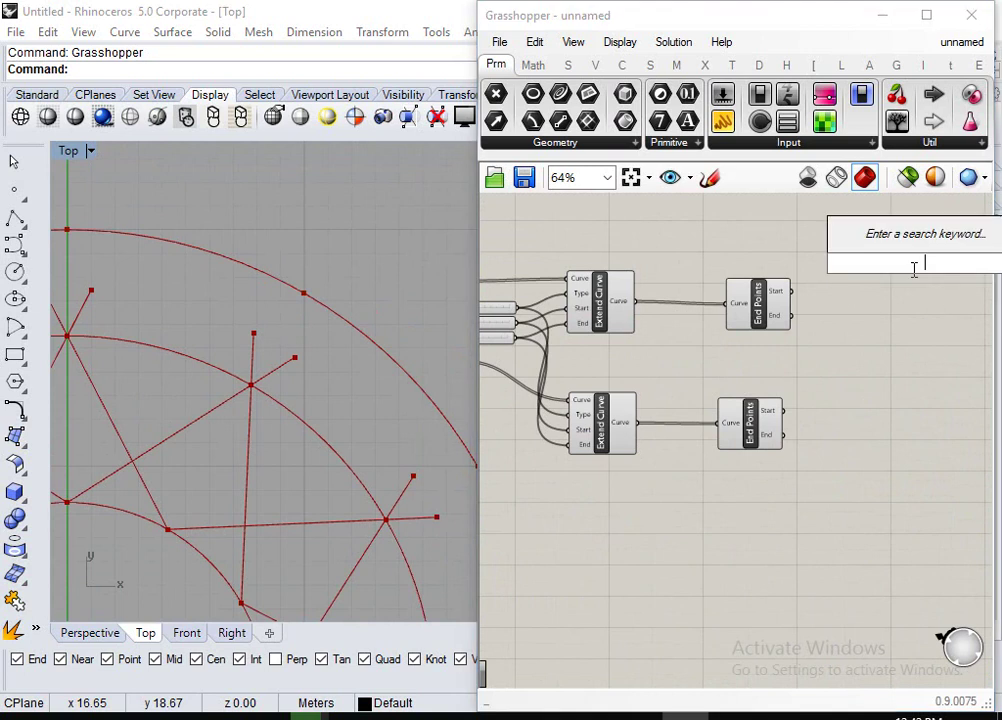
pyautogui.write('line')
pyautogui.click(880, 212)
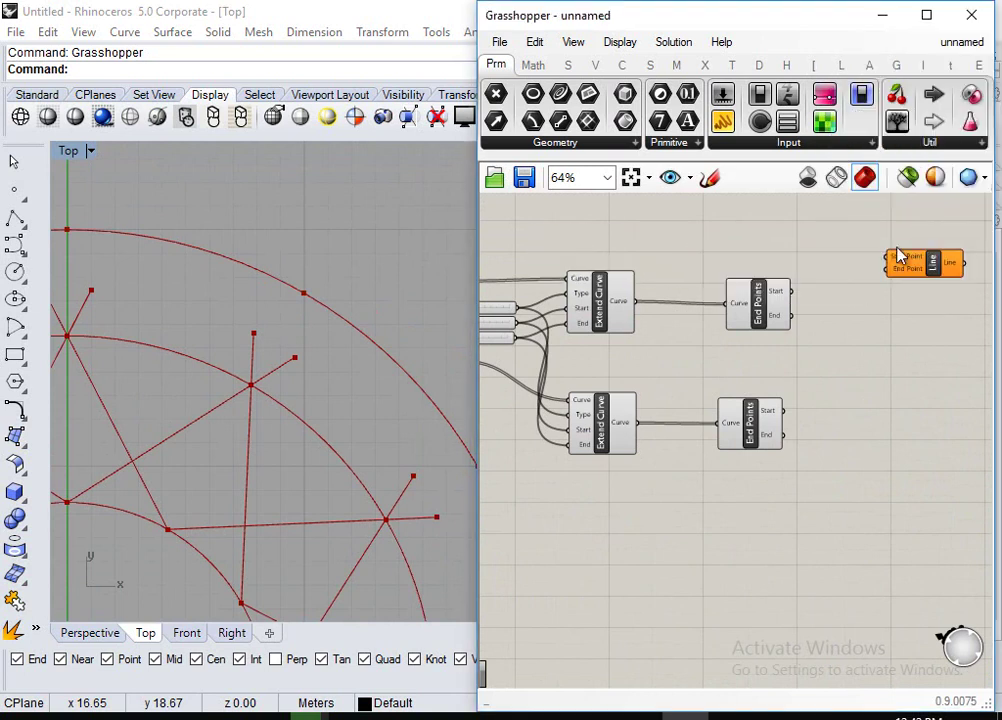
pyautogui.moveTo(847, 302); pyautogui.dragTo(866, 320, button='right')
pyautogui.moveTo(831, 312); pyautogui.dragTo(928, 277)
# Connect the outer circle's Divide Curve Points output to the new Line's End Point input, and move the Line farther from End Points.
pyautogui.scroll(-5, 757, 318)
pyautogui.scroll(2, 615, 302)
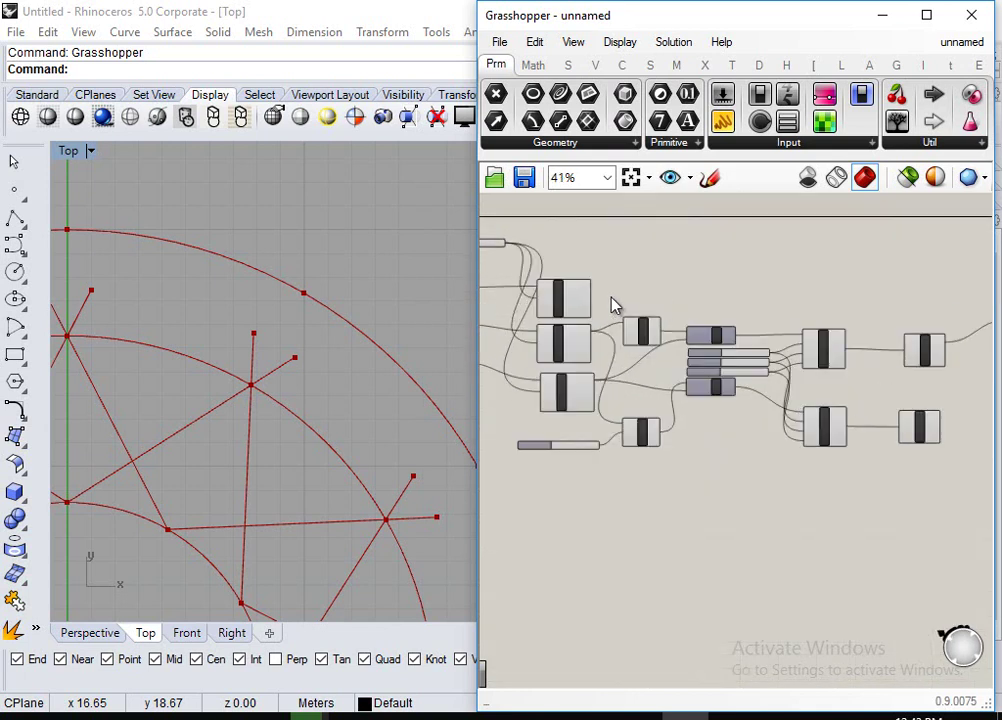
pyautogui.scroll(3, 577, 286)
pyautogui.moveTo(577, 285)
pyautogui.mouseDown()
pyautogui.moveTo(848, 368)
pyautogui.moveTo(763, 313)
pyautogui.moveTo(805, 331)
pyautogui.moveTo(796, 320)
pyautogui.mouseUp()
pyautogui.scroll(-6, 848, 368)
pyautogui.scroll(6, 763, 313)
pyautogui.scroll(-4, 380, 289)
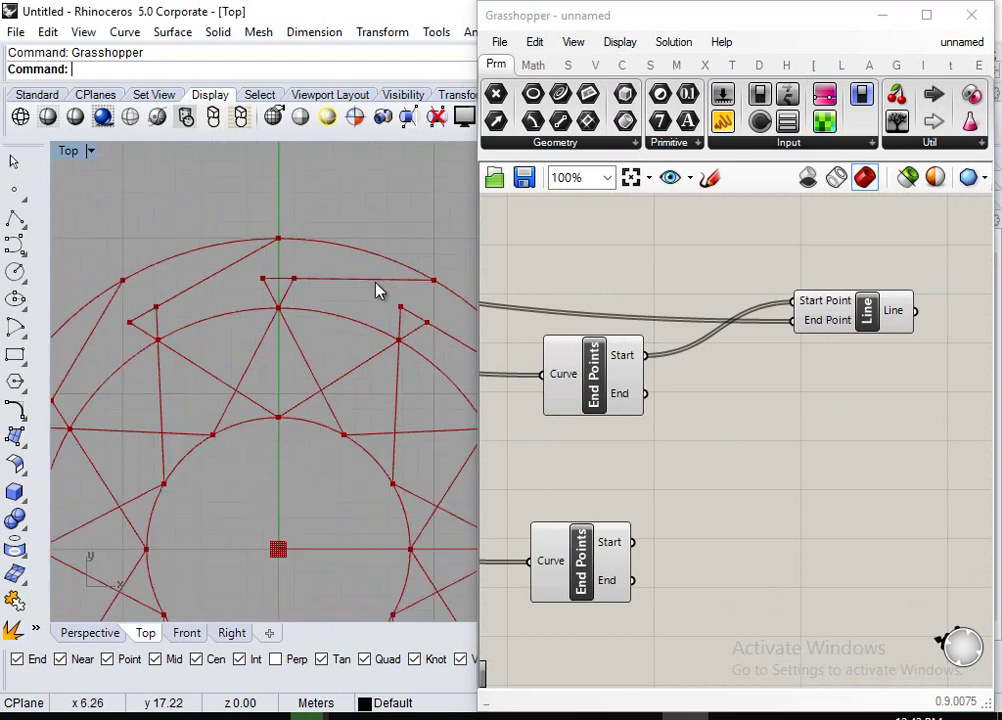
pyautogui.moveTo(816, 330); pyautogui.dragTo(870, 303)
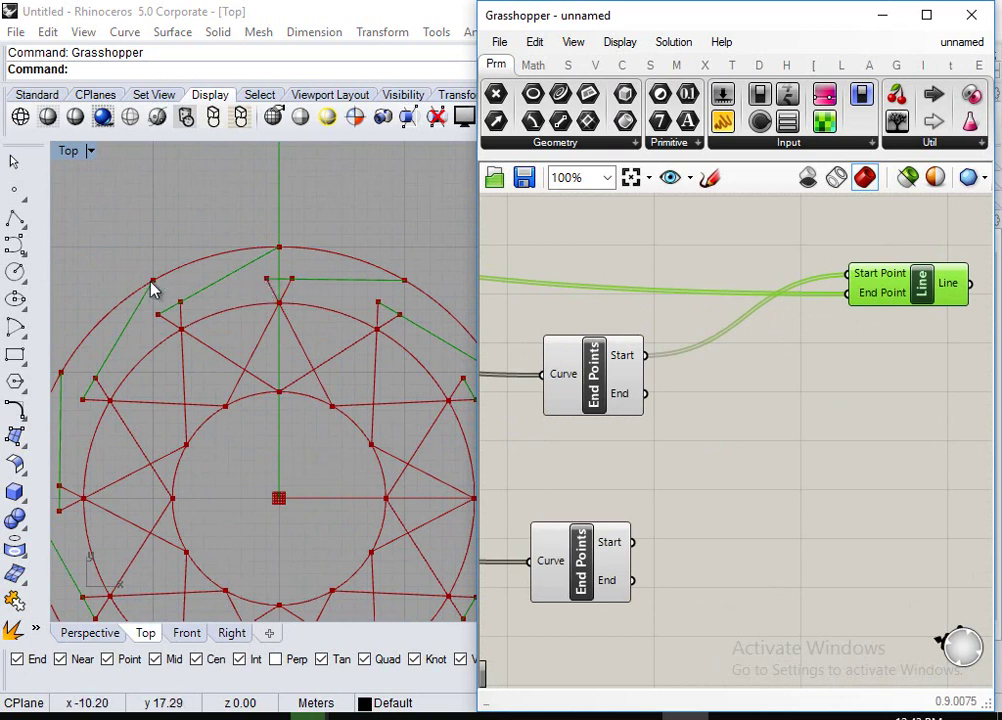
# Switch to Foxit Reader, examine how the PDF star's extended line ends connect to the outer circle points, and return to Grasshopper.
pyautogui.click(637, 717)
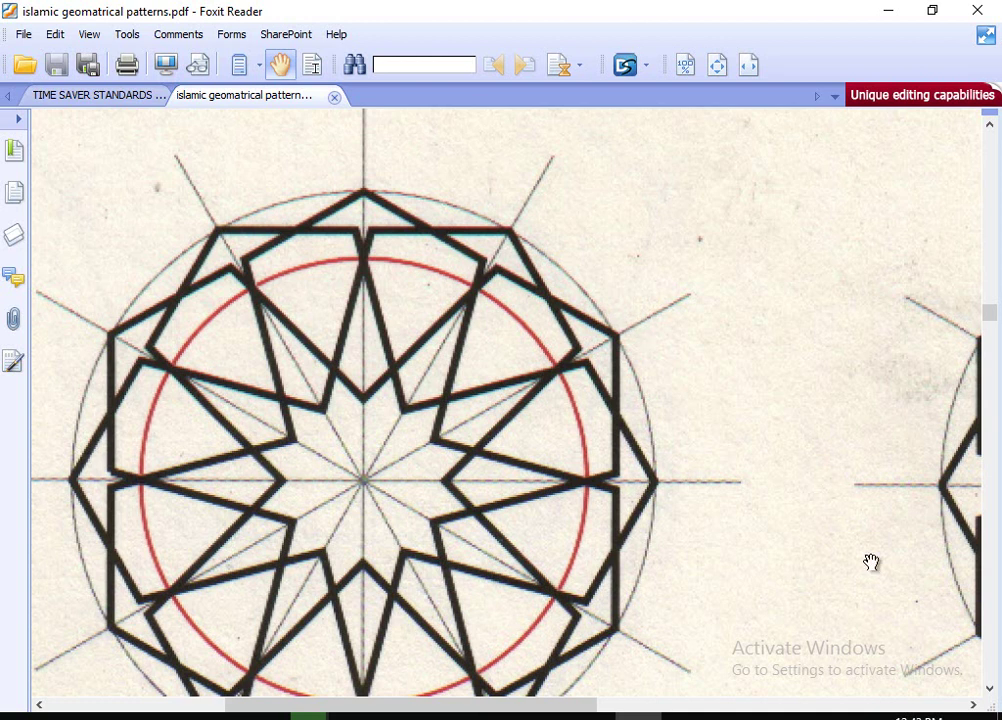
pyautogui.click(735, 715)
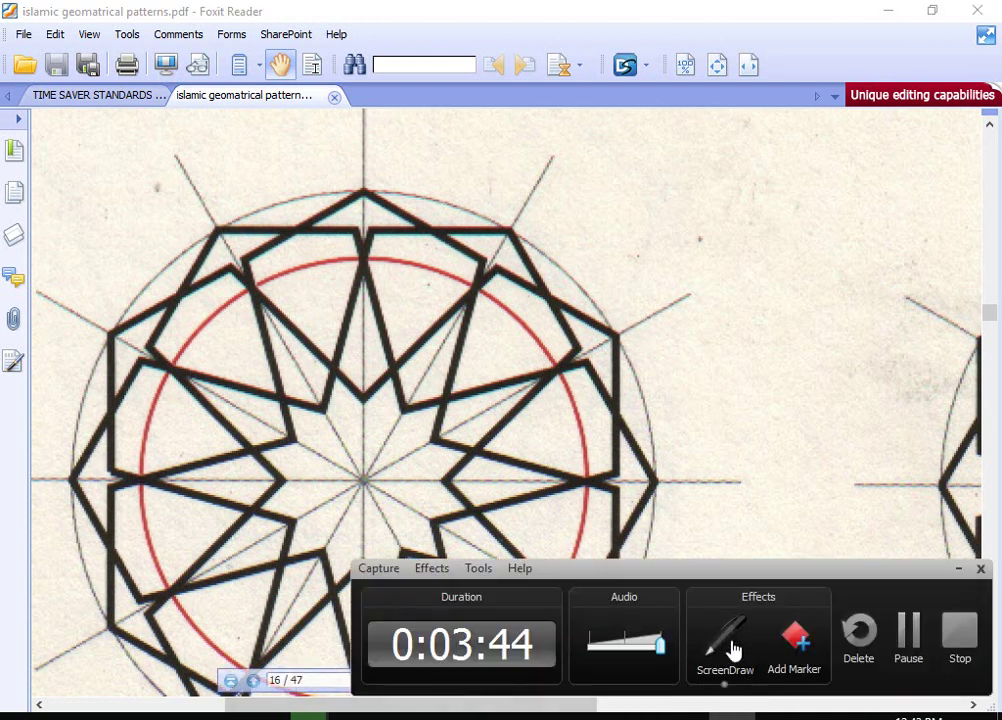
pyautogui.click(727, 645)
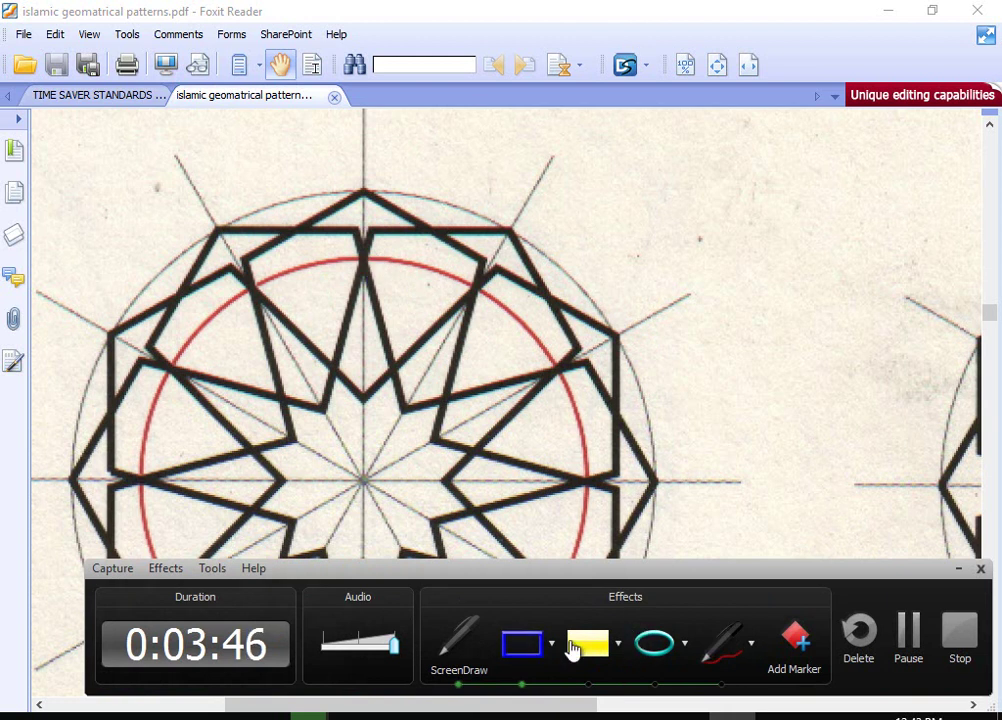
pyautogui.click(720, 645)
pyautogui.moveTo(482, 262); pyautogui.dragTo(372, 184)
pyautogui.moveTo(497, 268); pyautogui.dragTo(632, 318)
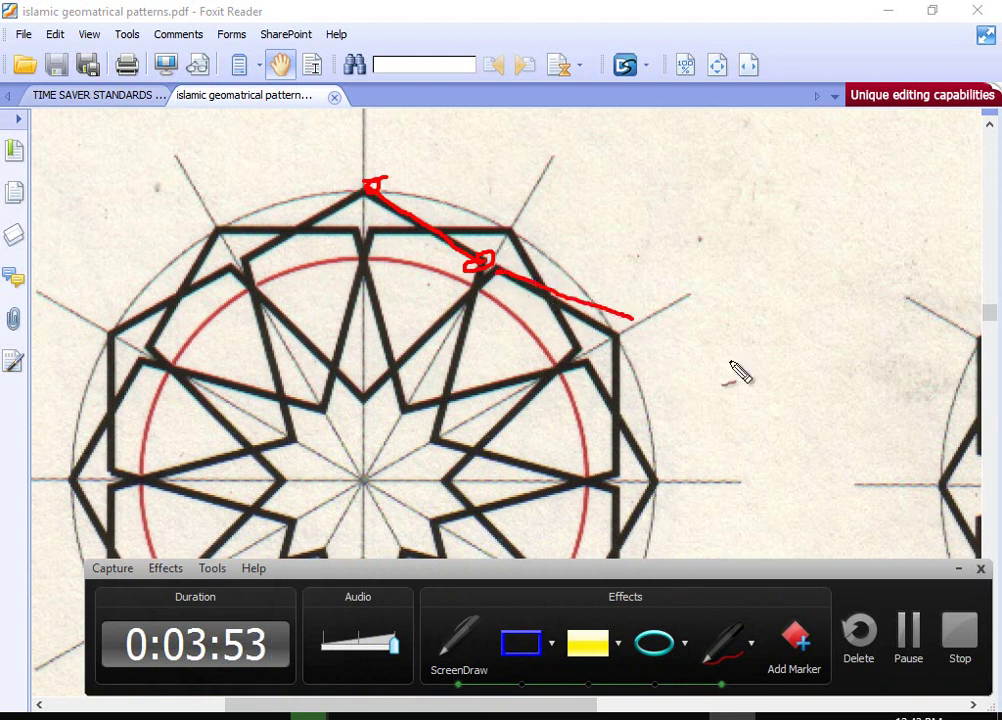
pyautogui.click(470, 647)
pyautogui.click(688, 717)
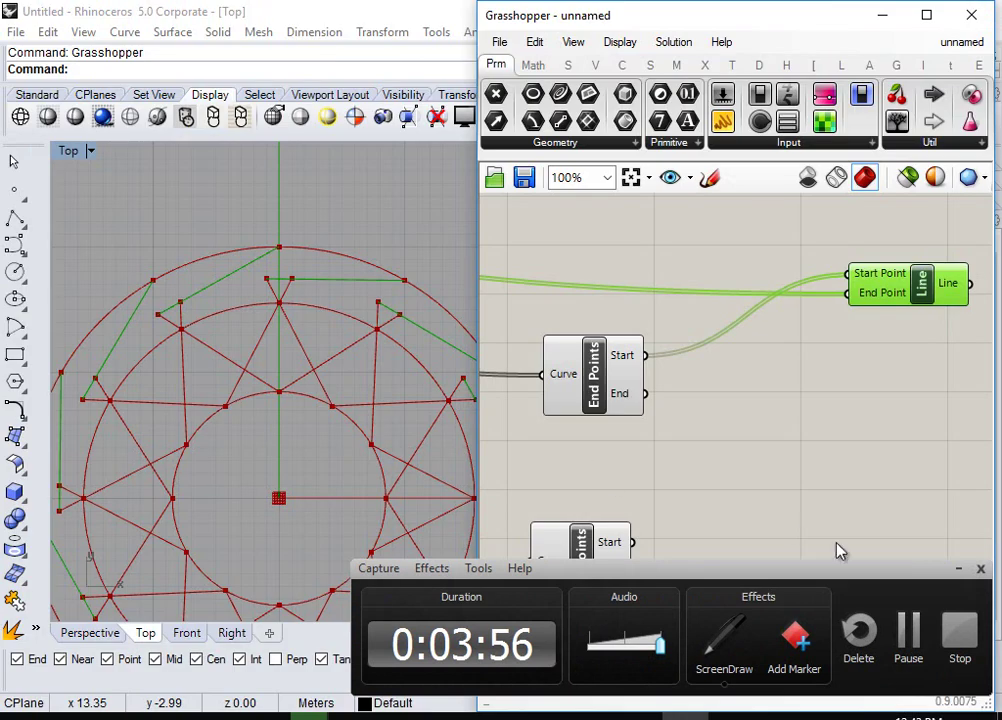
# Add a Shift List component and wire it between the upper End Points' Start output and the Line's Start Point input.
pyautogui.click(957, 570)
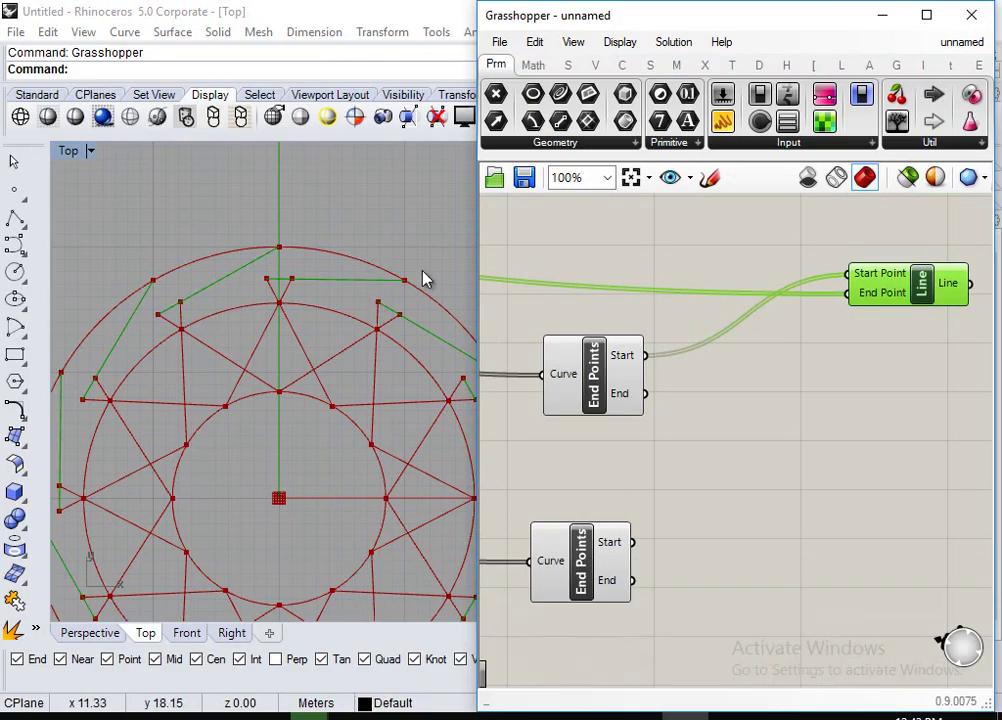
pyautogui.doubleClick(743, 372)
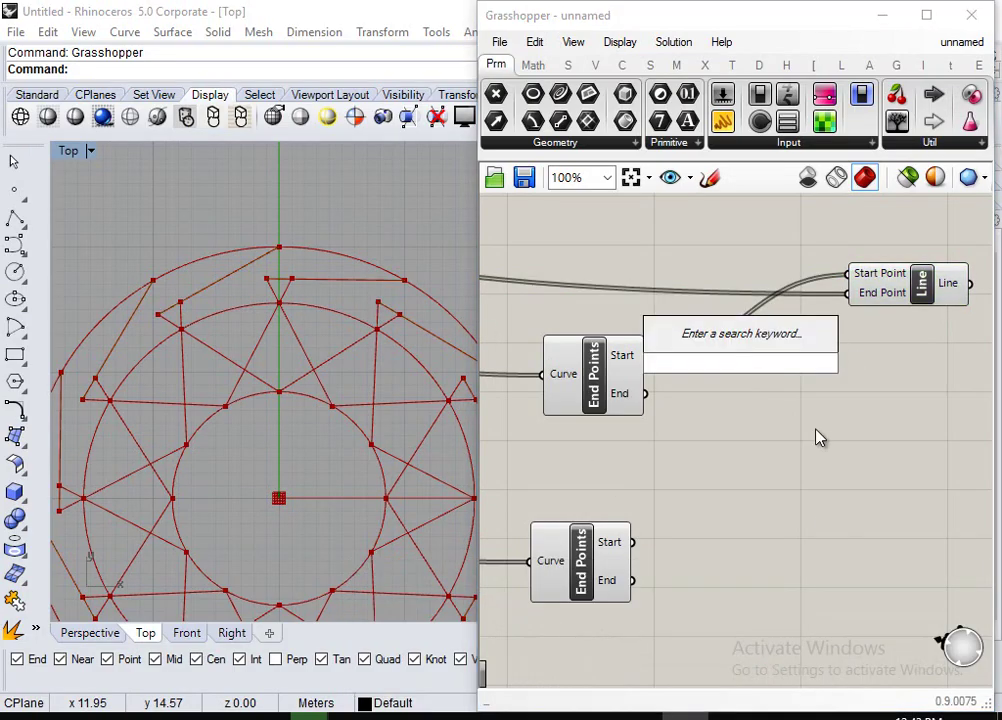
pyautogui.write('shift')
pyautogui.press('Return')
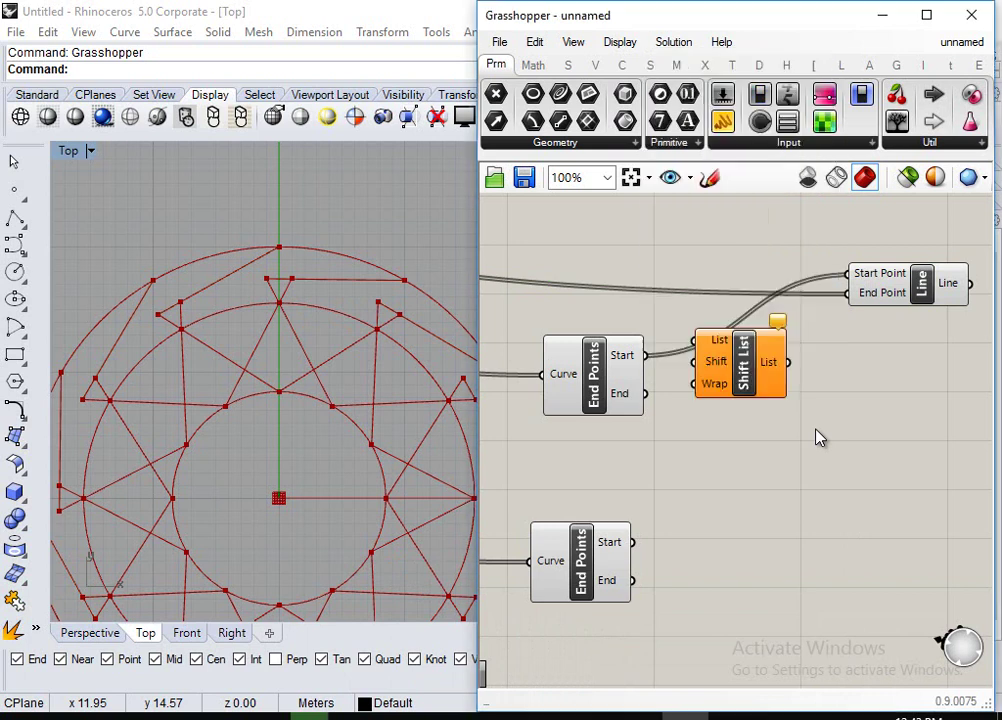
pyautogui.moveTo(663, 360); pyautogui.dragTo(705, 342)
pyautogui.moveTo(787, 362)
pyautogui.mouseDown()
pyautogui.moveTo(834, 275)
pyautogui.moveTo(846, 272)
pyautogui.mouseUp()
pyautogui.moveTo(765, 390); pyautogui.dragTo(873, 415)
# Set the upper Shift List's Shift input to a negative integer.
pyautogui.moveTo(251, 281); pyautogui.dragTo(142, 266, button='right')
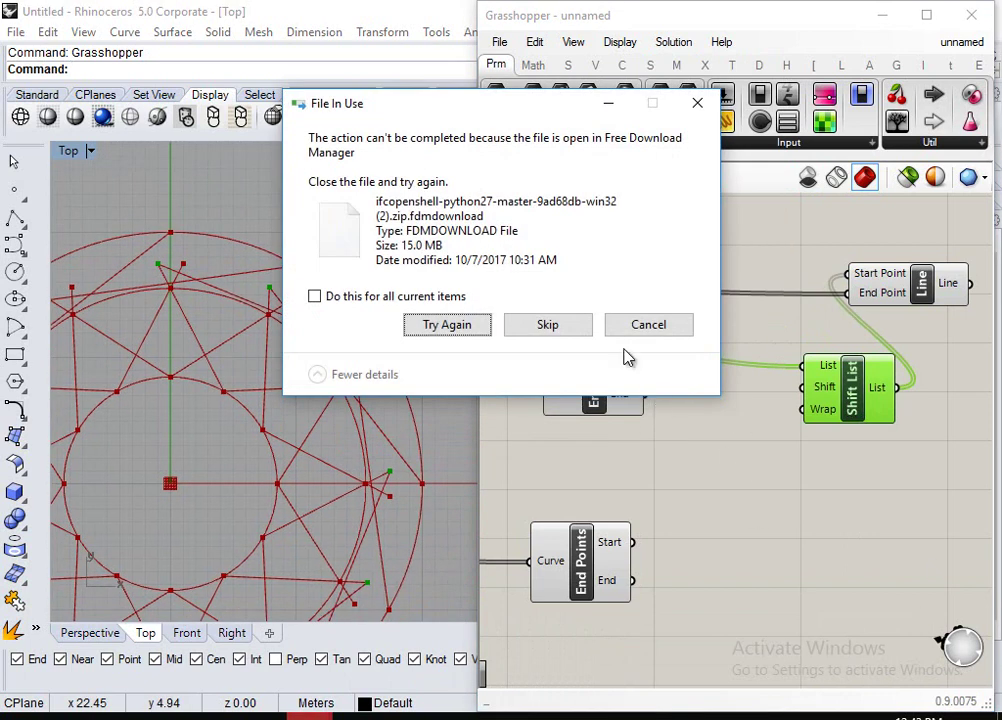
pyautogui.click(716, 461)
pyautogui.doubleClick(711, 456)
pyautogui.click(844, 453)
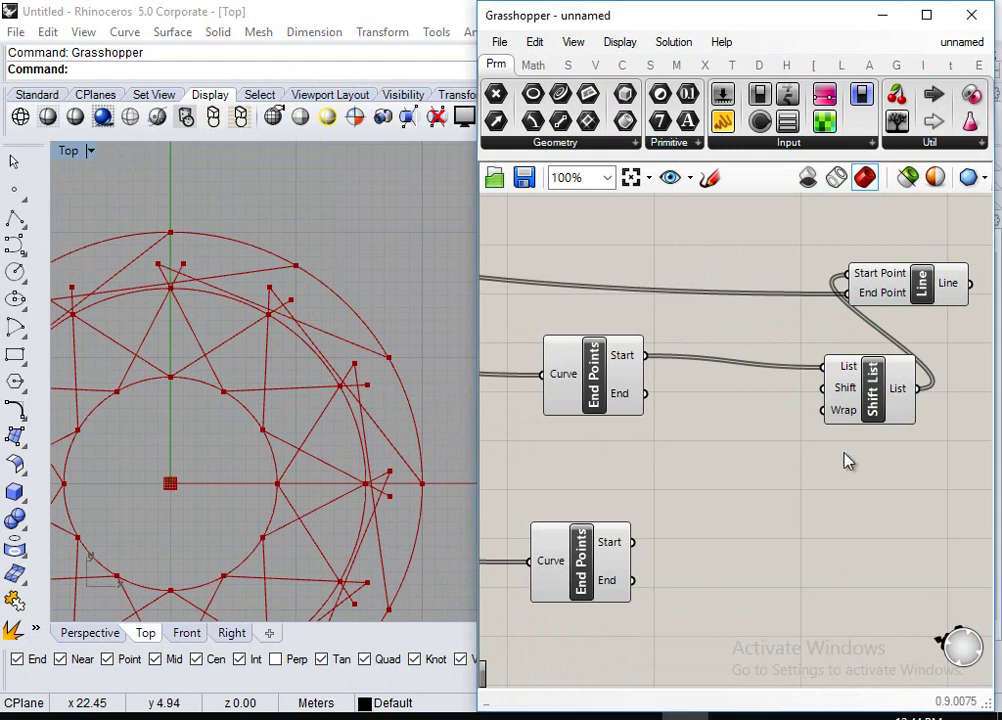
pyautogui.rightClick(843, 397)
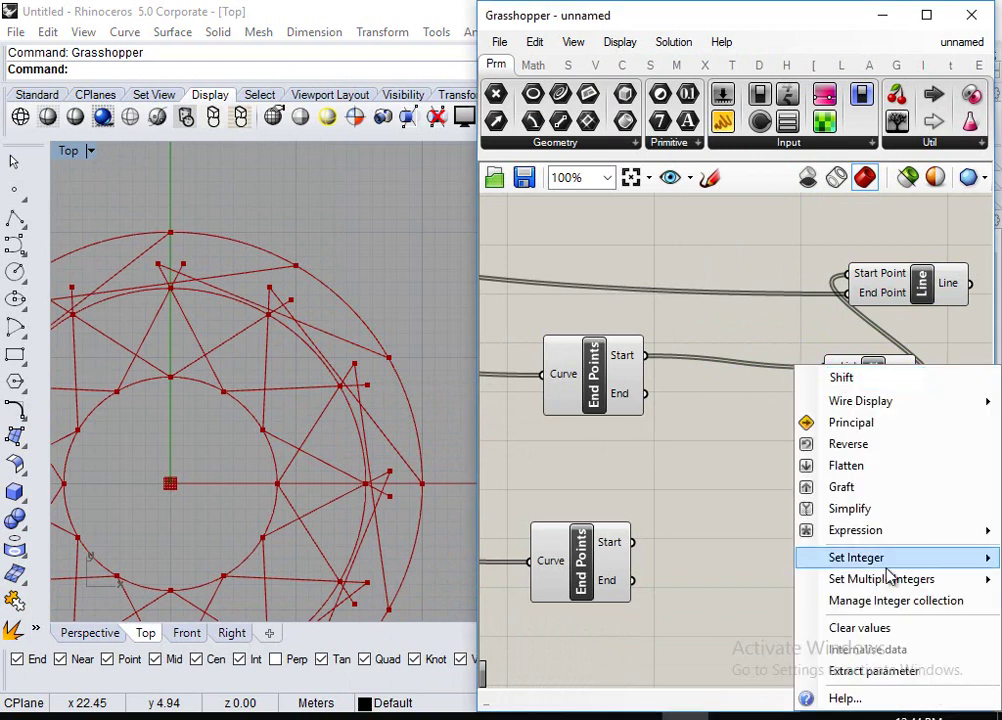
pyautogui.moveTo(888, 566)
pyautogui.click(720, 556)
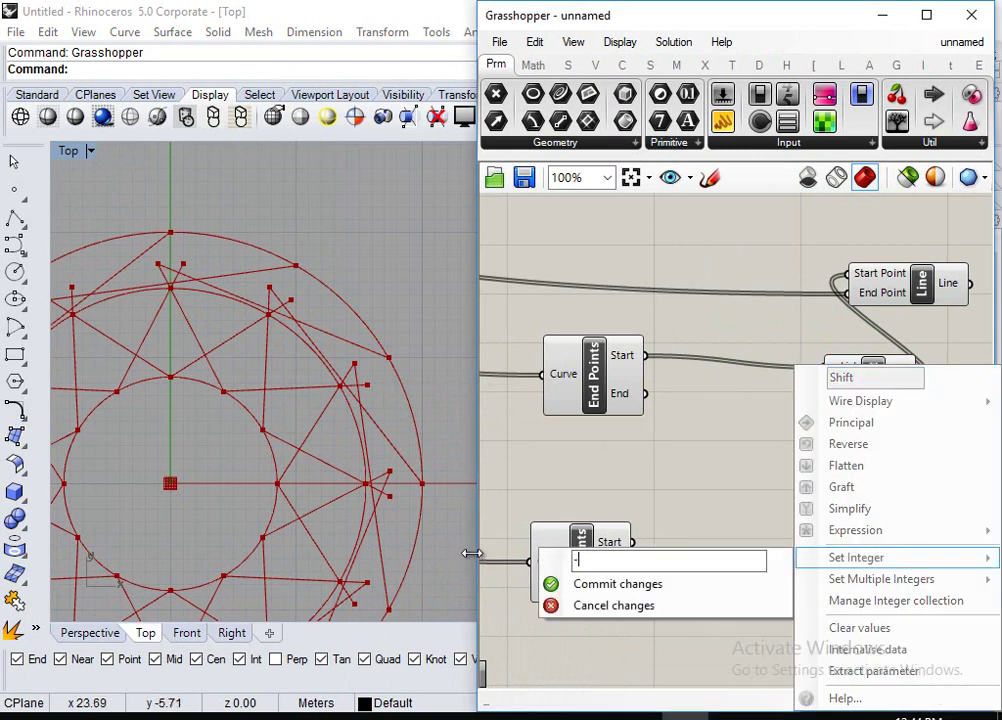
pyautogui.press('Return')
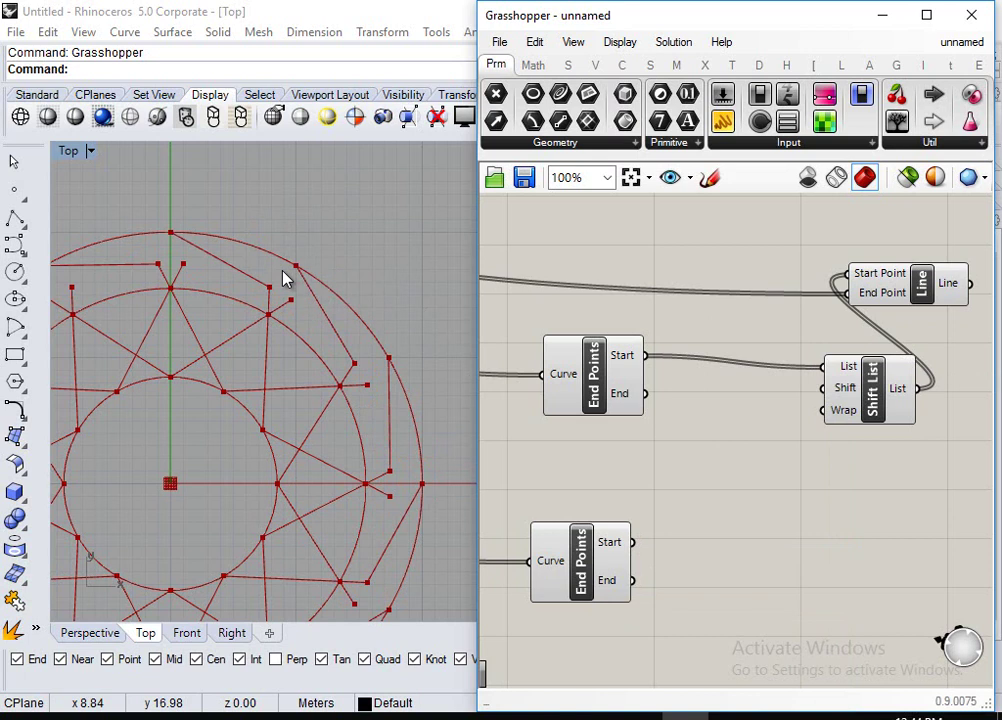
# Duplicate the Line component below the original and connect the lower End Points' Start output to the copy's Start Point input.
pyautogui.moveTo(884, 329); pyautogui.dragTo(828, 289, button='right')
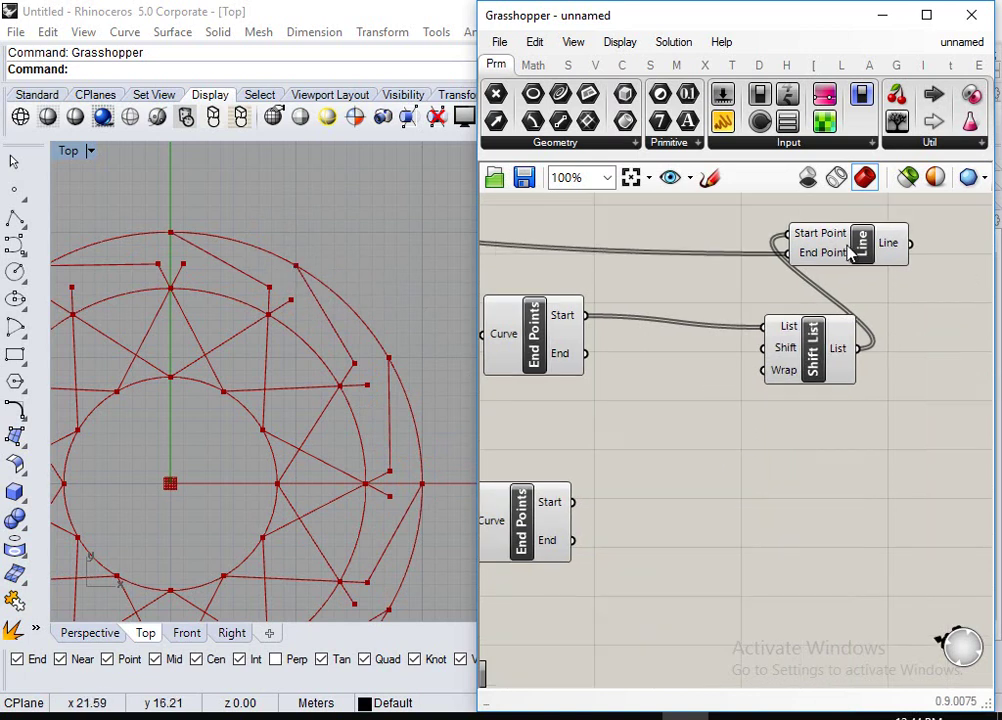
pyautogui.click(852, 245)
pyautogui.keyDown('alt'); pyautogui.moveTo(852, 245); pyautogui.dragTo(872, 490); pyautogui.keyUp('alt')
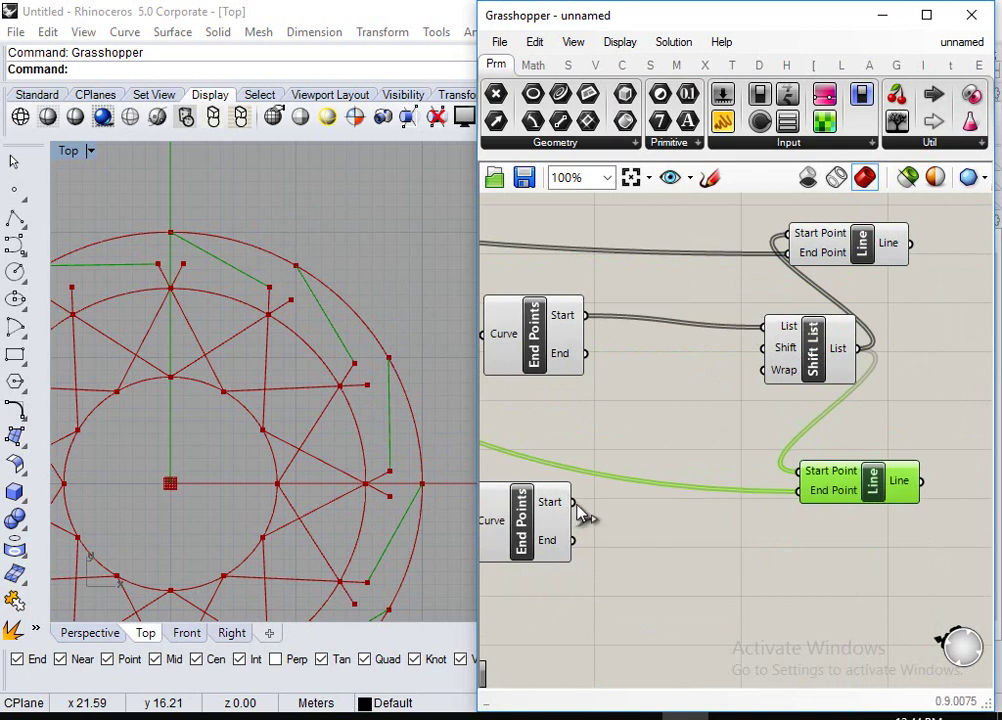
pyautogui.keyDown('shift'); pyautogui.moveTo(576, 504); pyautogui.dragTo(810, 464); pyautogui.keyUp('shift')
pyautogui.moveTo(723, 507); pyautogui.dragTo(790, 454, button='right')
pyautogui.moveTo(908, 427); pyautogui.dragTo(866, 413)
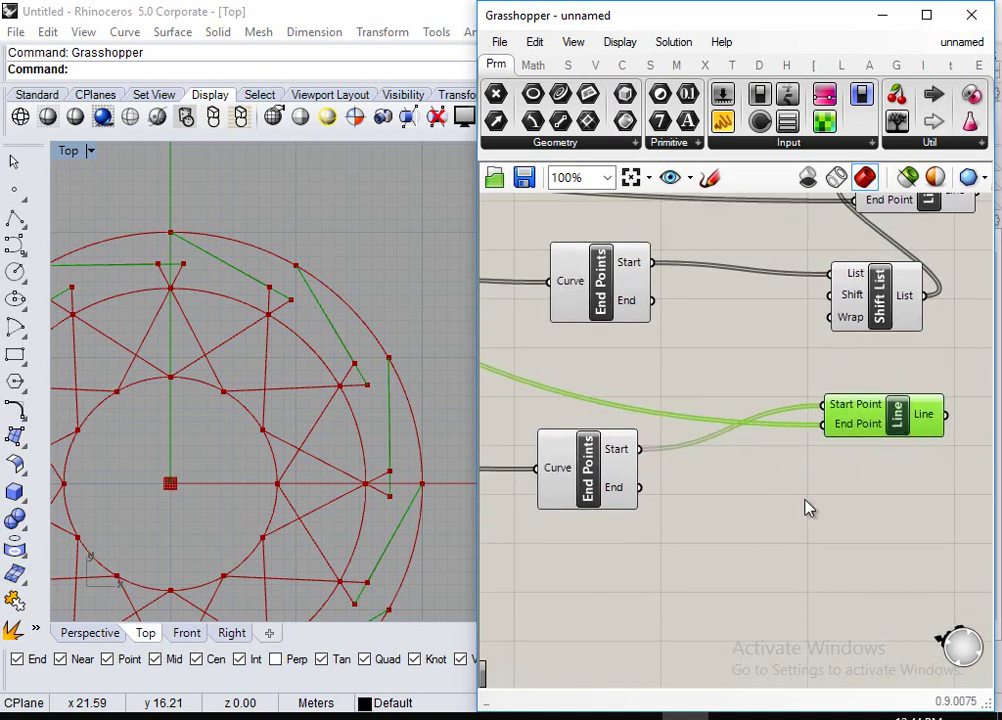
pyautogui.moveTo(614, 474); pyautogui.dragTo(577, 474)
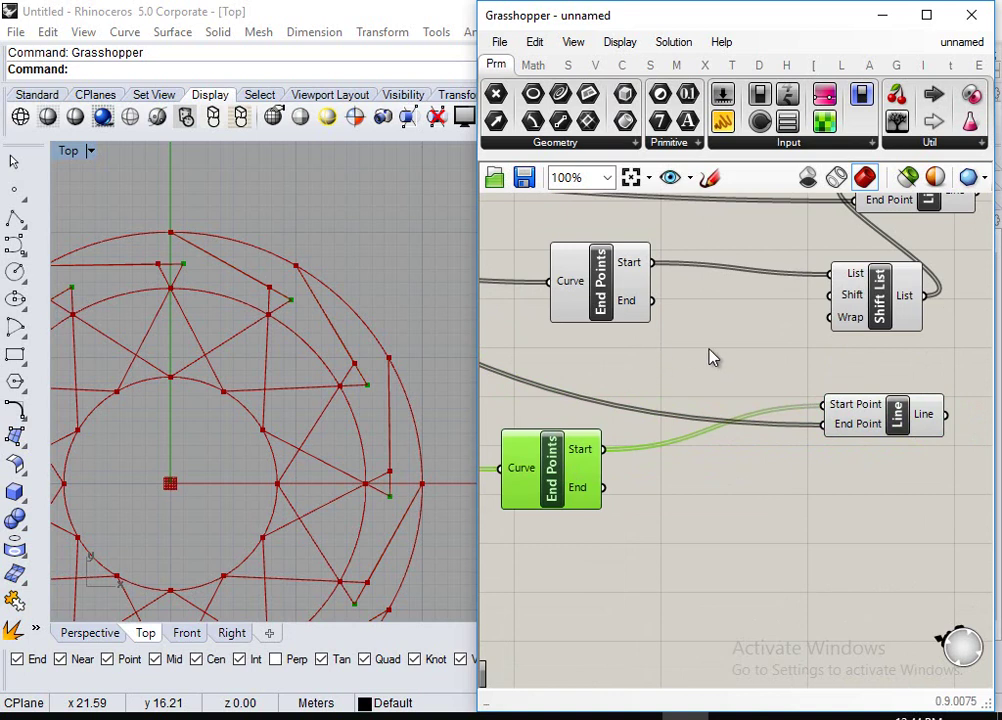
# Add a second Shift List and wire it between the lower End Points' Start output and the lower Line's Start Point input.
pyautogui.click(826, 538)
pyautogui.doubleClick(794, 546)
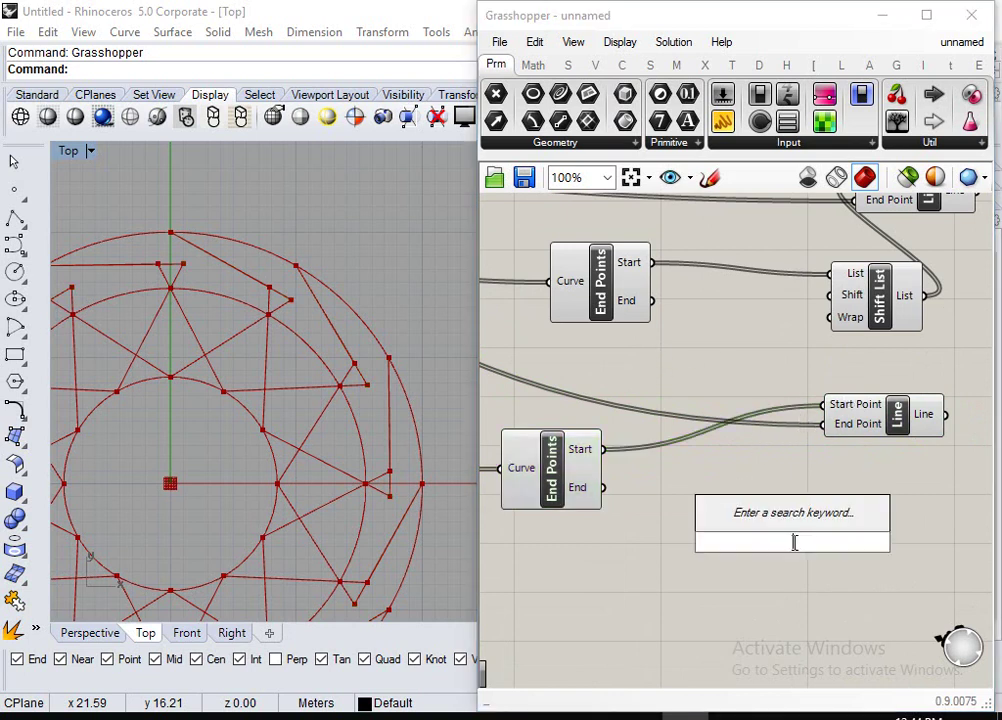
pyautogui.write('shift')
pyautogui.press('Return')
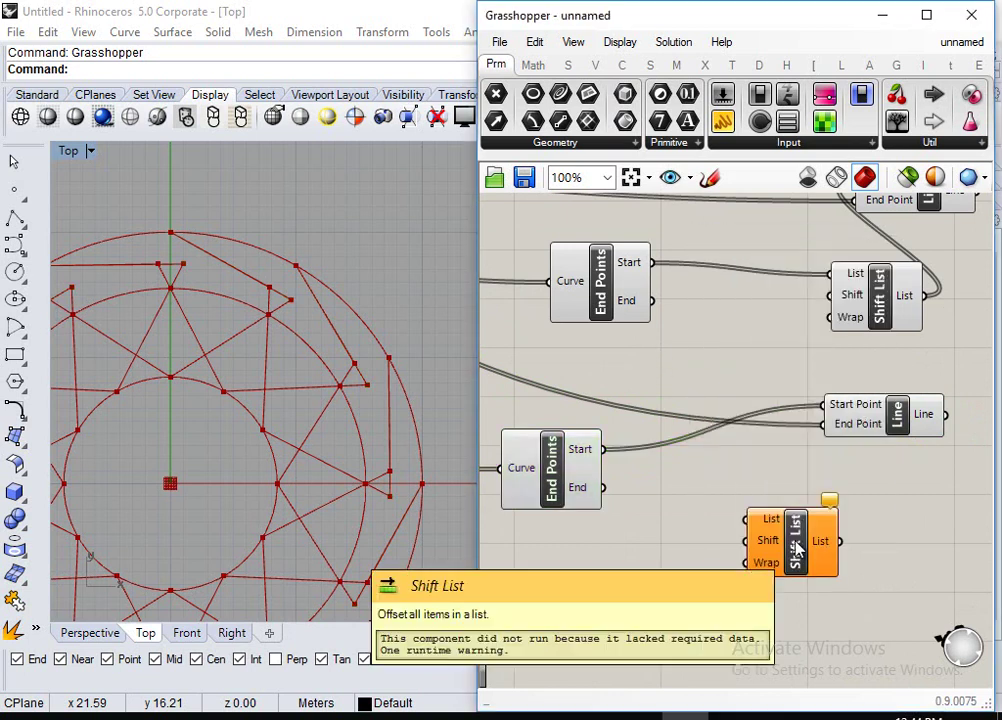
pyautogui.moveTo(603, 449); pyautogui.dragTo(752, 520)
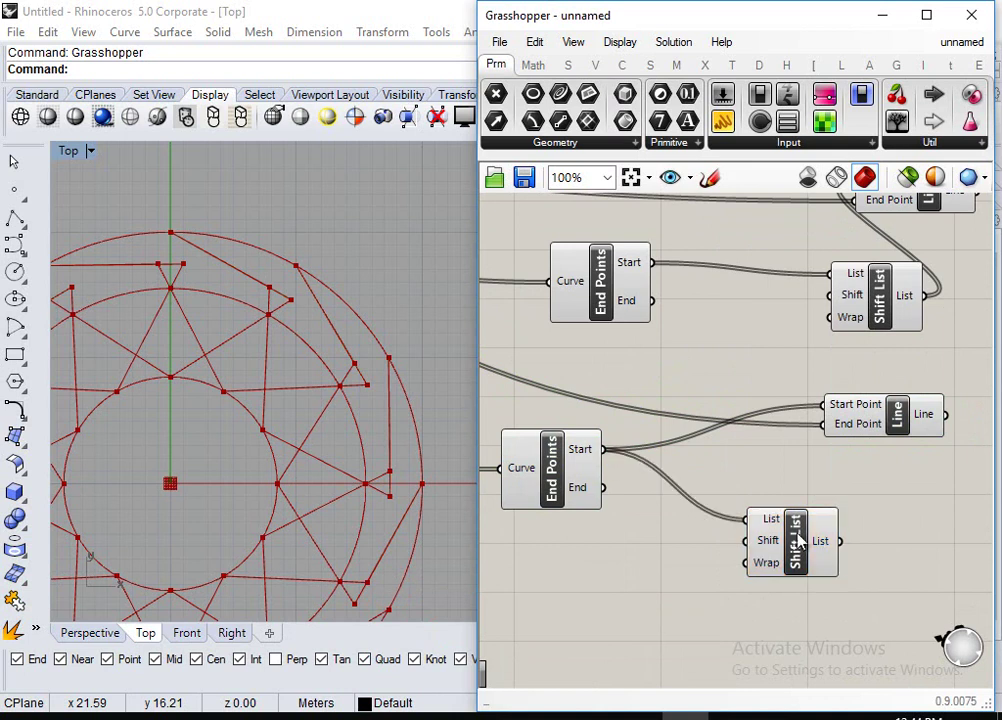
pyautogui.moveTo(843, 533); pyautogui.dragTo(832, 418)
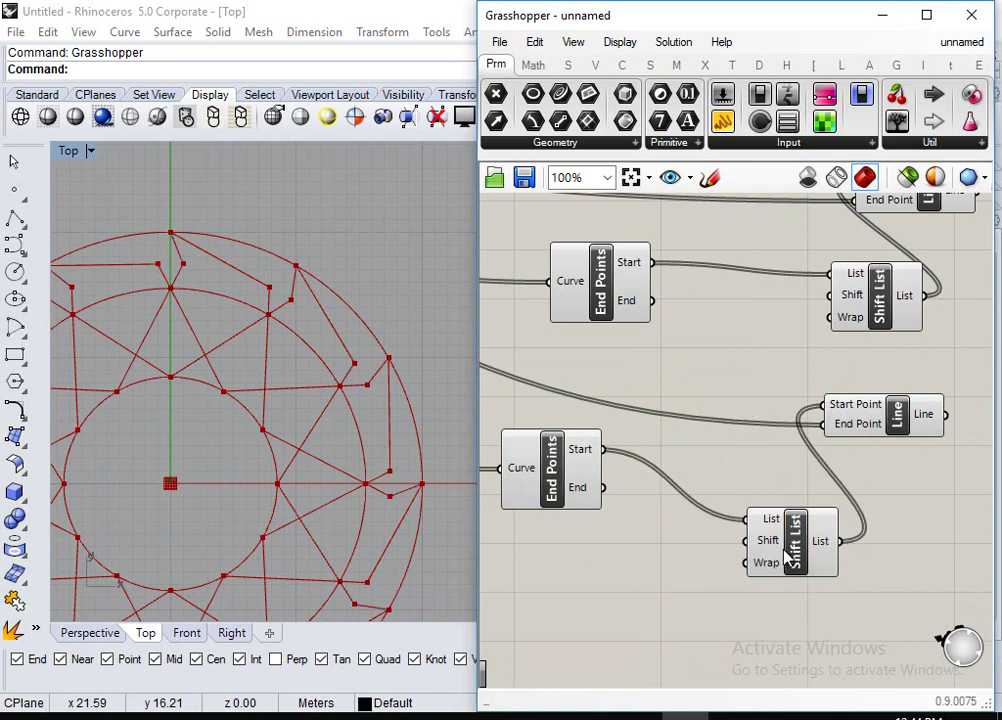
# Set the lower Shift List's Shift input to the integer 2.
pyautogui.doubleClick(585, 579)
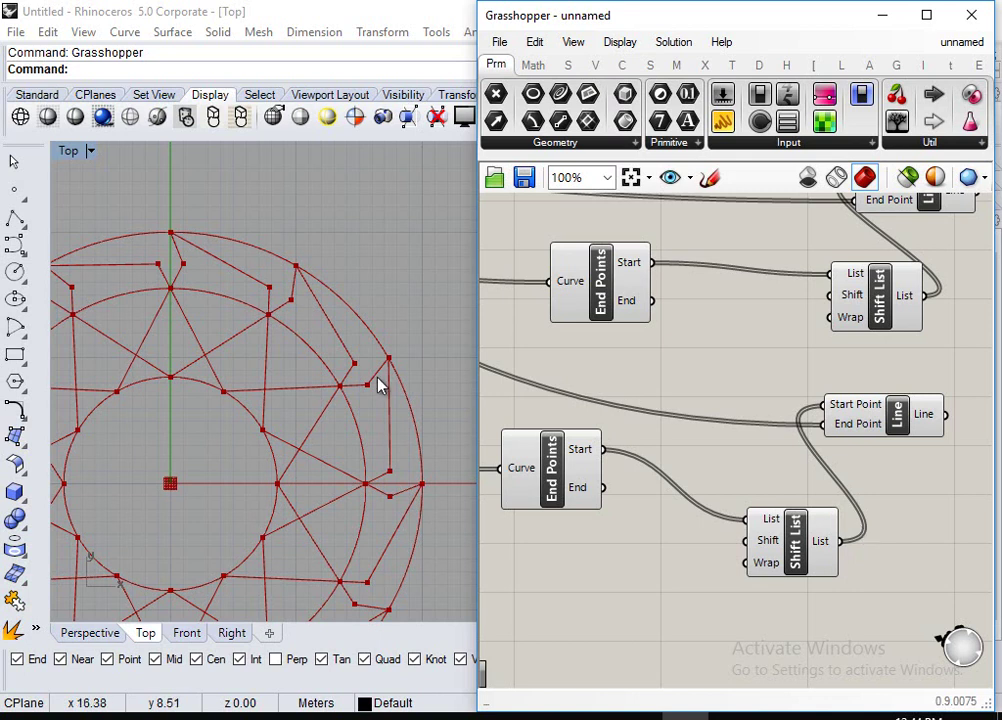
pyautogui.rightClick(760, 548)
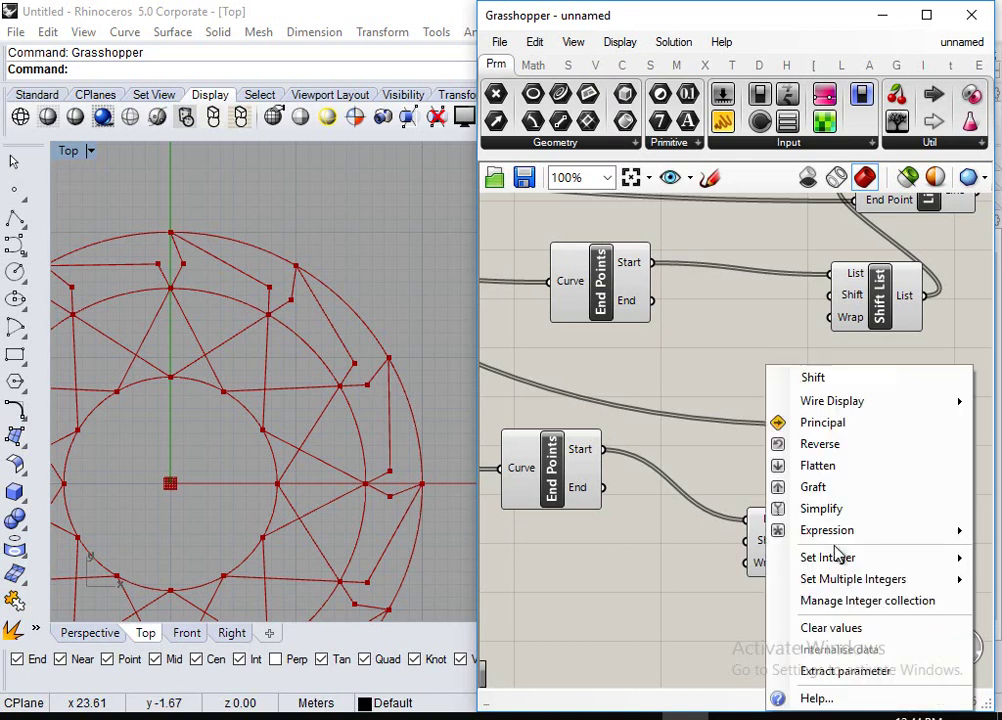
pyautogui.moveTo(895, 560)
pyautogui.press('BackSpace')
pyautogui.write('2')
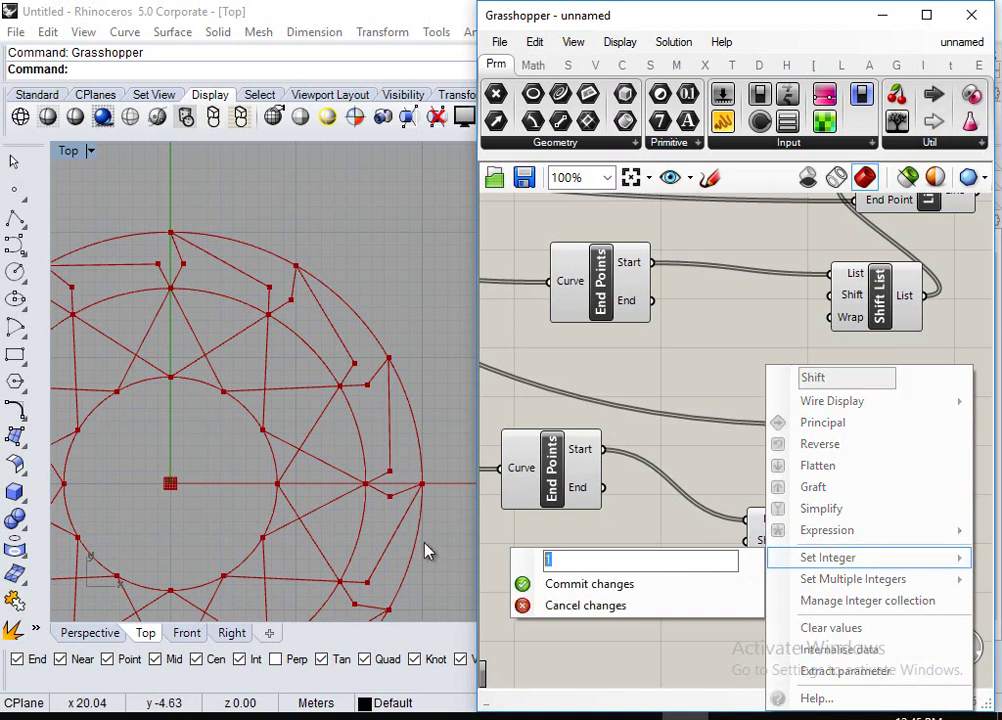
pyautogui.click(633, 585)
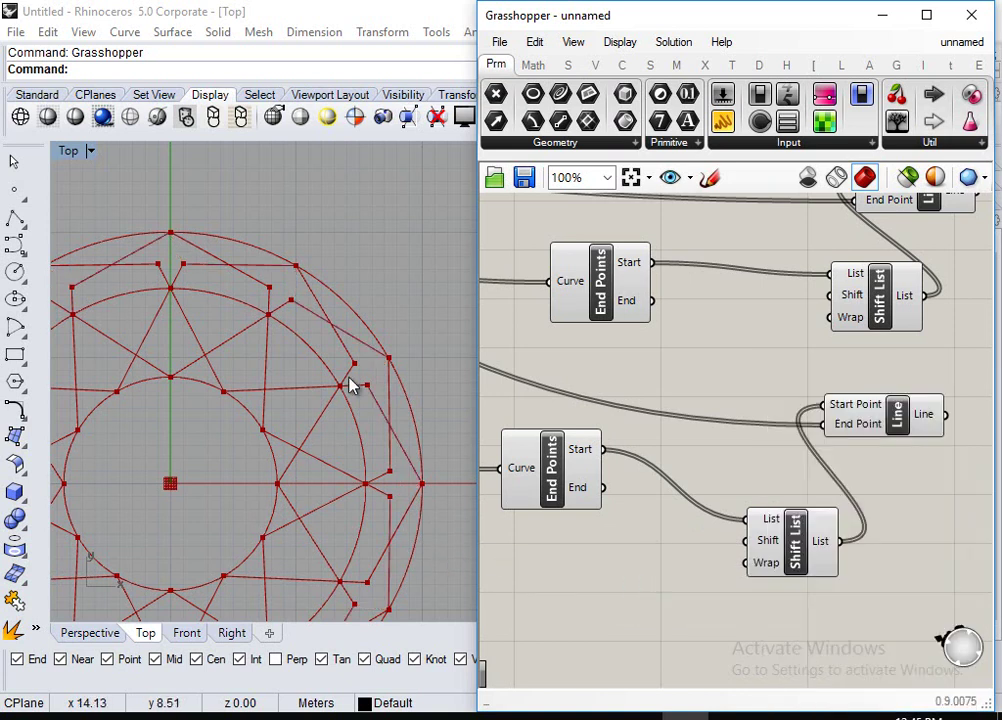
pyautogui.click(380, 376)
pyautogui.scroll(-5, 380, 376)
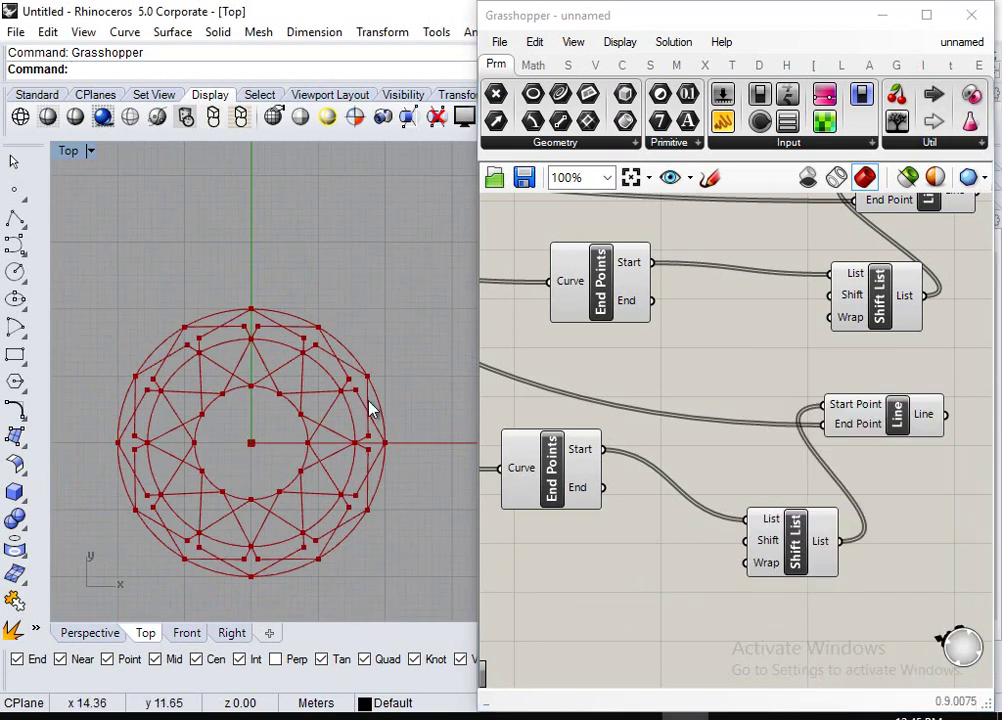
# Move both Shift List components closer to their respective End Points components.
pyautogui.moveTo(807, 541); pyautogui.dragTo(705, 483)
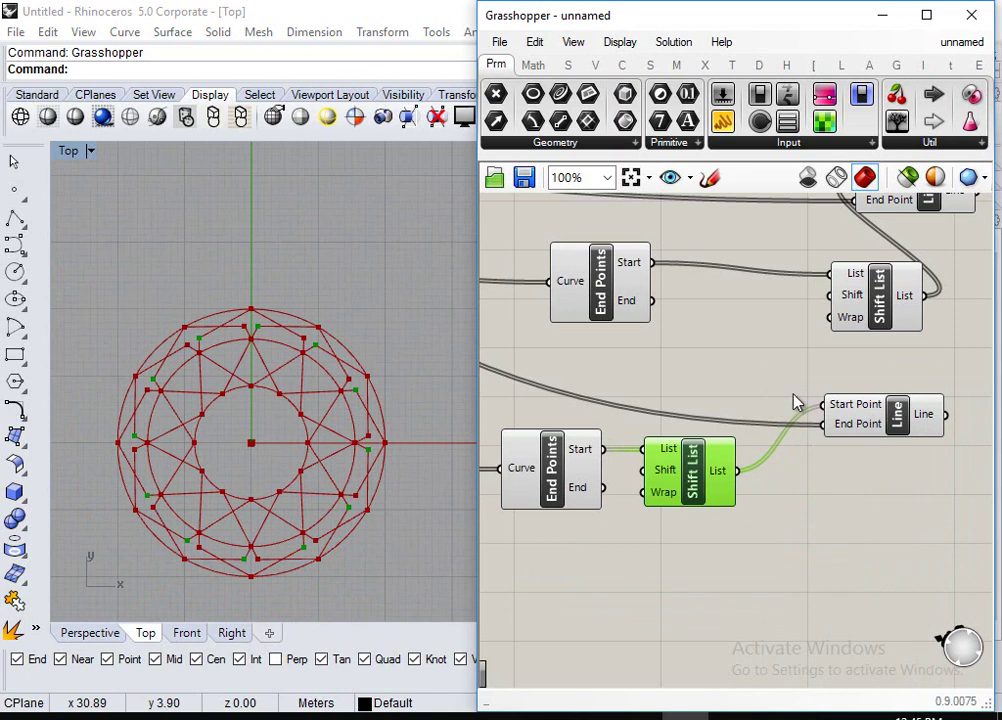
pyautogui.click(690, 369)
pyautogui.moveTo(748, 330); pyautogui.dragTo(728, 389, button='right')
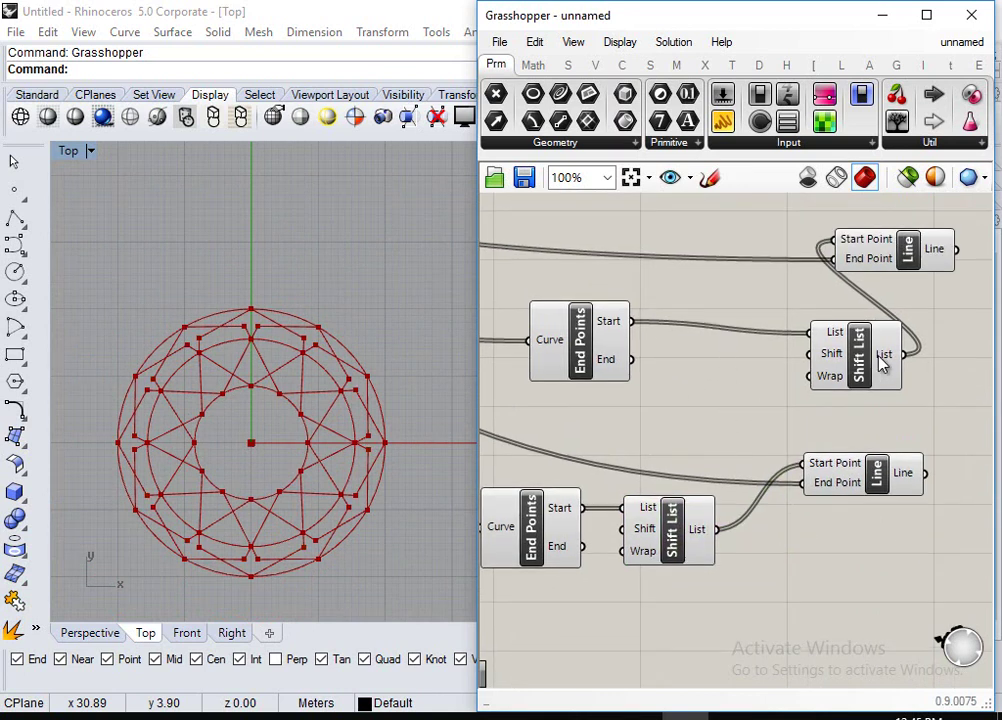
pyautogui.moveTo(881, 360); pyautogui.dragTo(684, 390, button='right')
# Turn off the preview of the three Circle components.
pyautogui.scroll(-3, 828, 395)
pyautogui.moveTo(895, 374); pyautogui.dragTo(836, 318, button='right')
pyautogui.moveTo(532, 370); pyautogui.dragTo(980, 375, button='right')
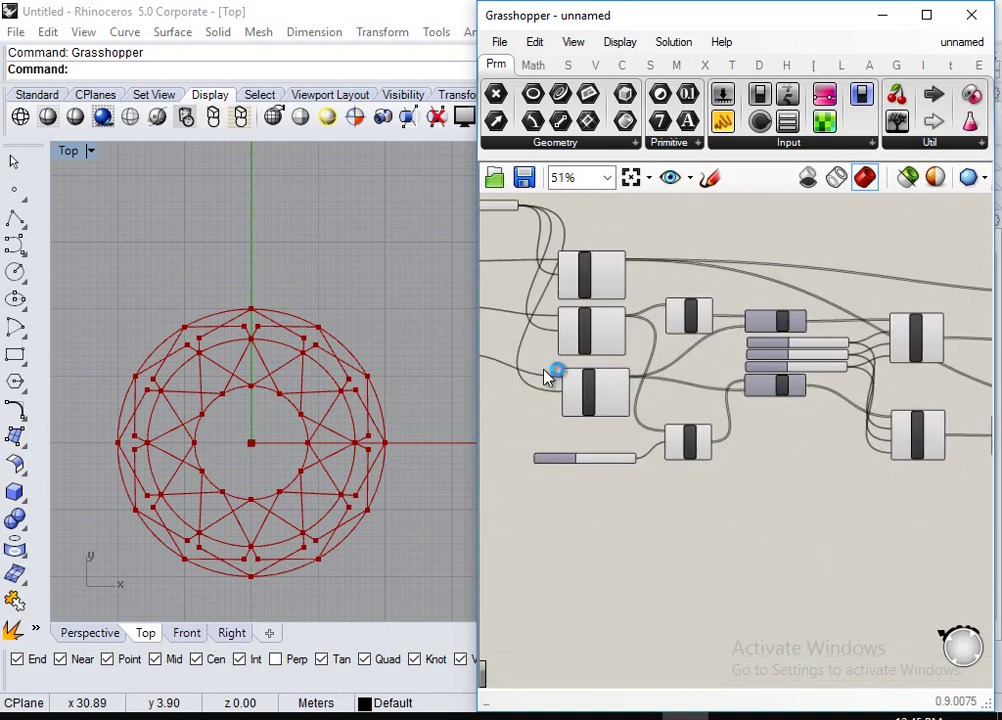
pyautogui.scroll(-4, 465, 382)
pyautogui.moveTo(580, 397); pyautogui.dragTo(847, 396, button='right')
pyautogui.moveTo(677, 362); pyautogui.dragTo(718, 474, button='right')
pyautogui.scroll(3, 768, 380)
pyautogui.moveTo(772, 331); pyautogui.dragTo(658, 637)
pyautogui.middleClick(618, 322)
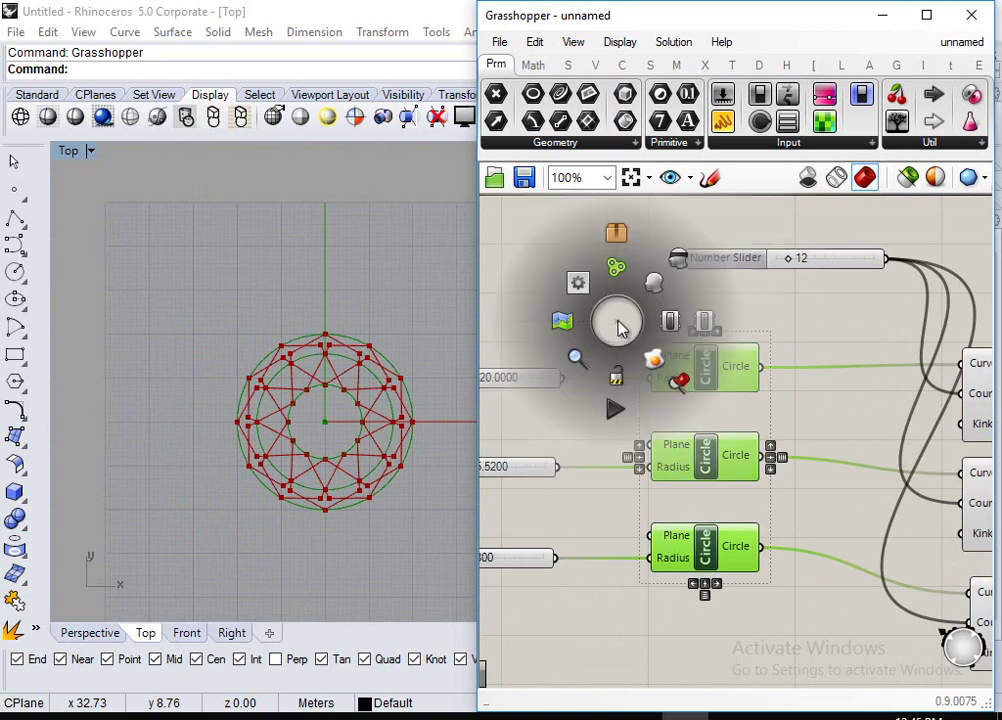
pyautogui.click(675, 264)
pyautogui.click(663, 296)
pyautogui.scroll(4, 373, 373)
pyautogui.scroll(6, 370, 375)
pyautogui.scroll(-8, 350, 324)
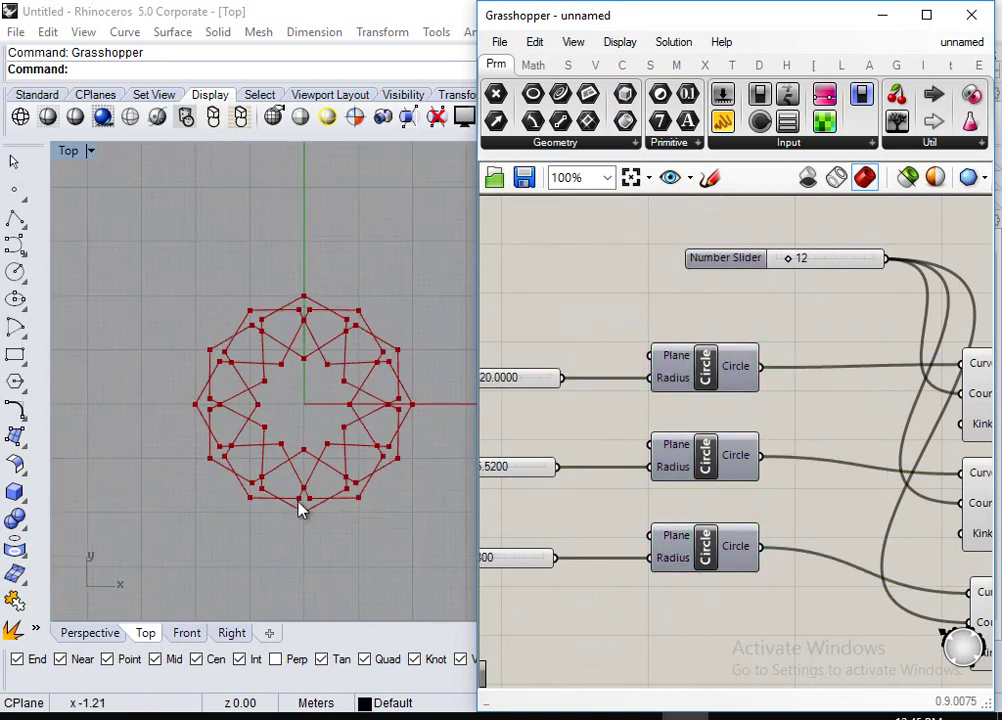
# Turn off the preview of the three Divide Curve components.
pyautogui.moveTo(756, 325); pyautogui.dragTo(559, 309, button='right')
pyautogui.scroll(-4, 559, 309)
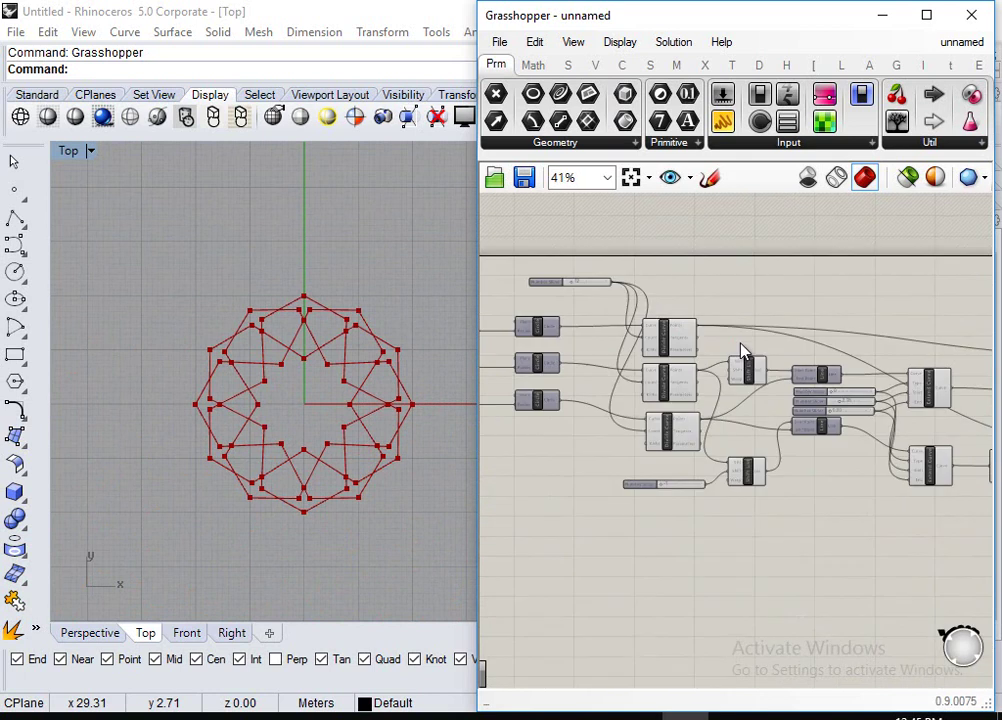
pyautogui.scroll(4, 747, 337)
pyautogui.moveTo(607, 257); pyautogui.dragTo(537, 600)
pyautogui.middleClick(682, 295)
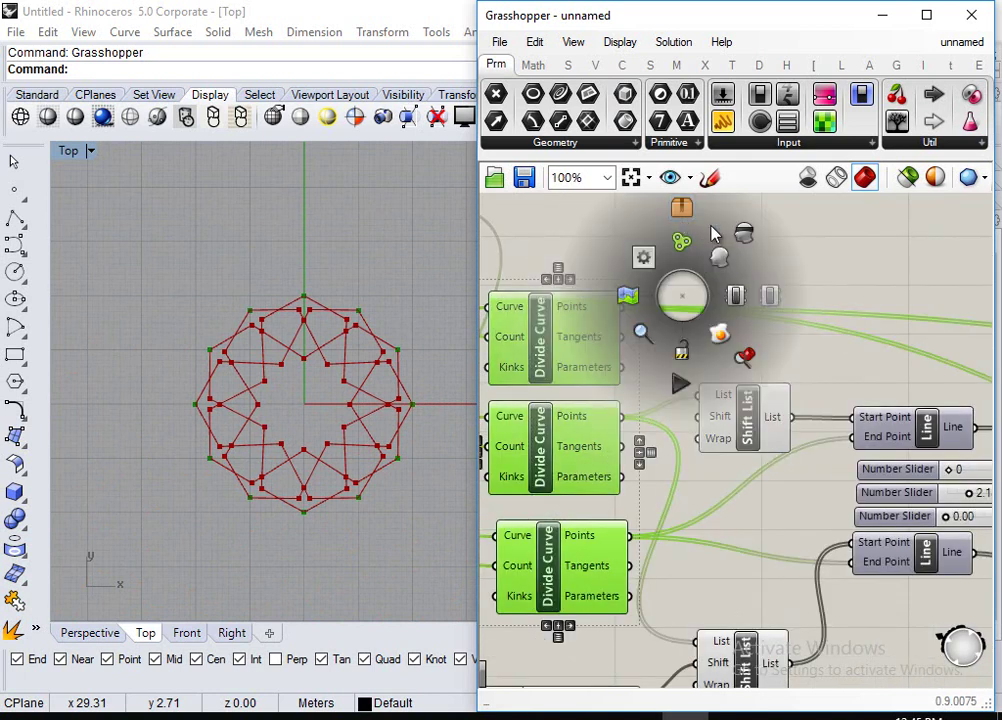
pyautogui.click(742, 231)
pyautogui.scroll(-2, 812, 253)
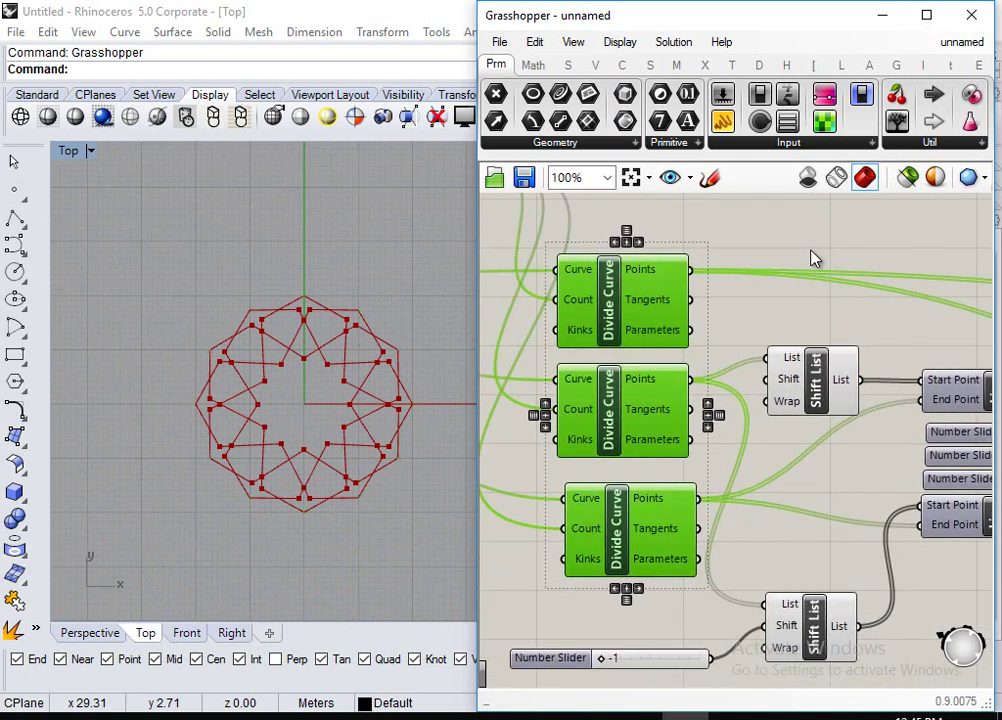
pyautogui.click(905, 291)
pyautogui.scroll(2, 287, 312)
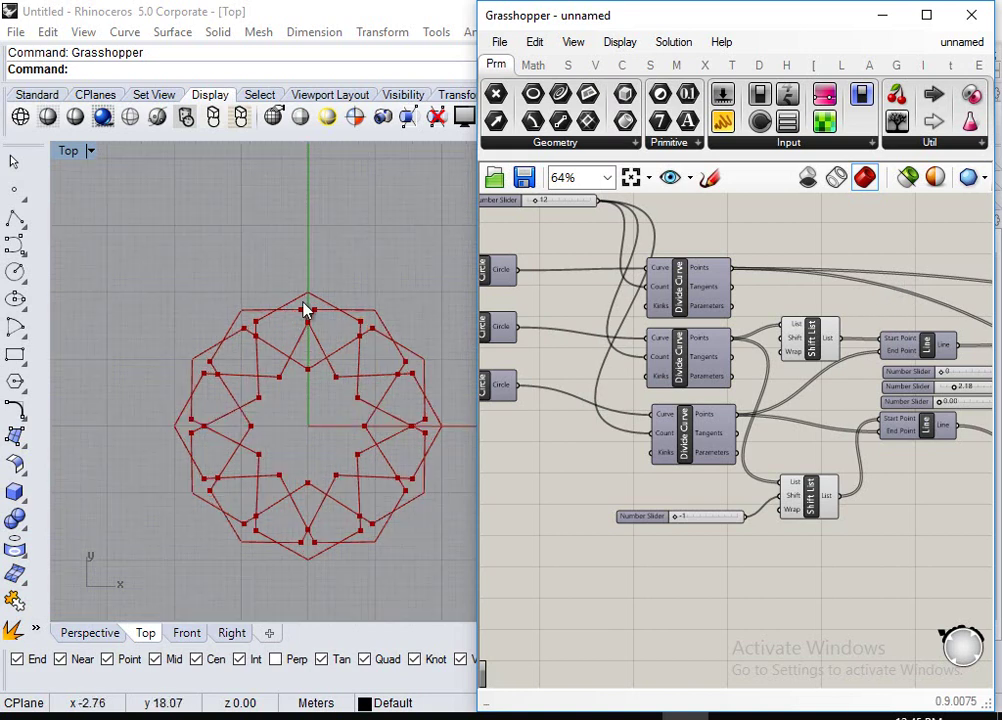
# Turn off the preview of the upper and lower End Points components.
pyautogui.scroll(-2, 355, 360)
pyautogui.moveTo(801, 397); pyautogui.dragTo(550, 405, button='right')
pyautogui.moveTo(911, 338); pyautogui.dragTo(695, 342, button='right')
pyautogui.moveTo(938, 320); pyautogui.dragTo(728, 306, button='right')
pyautogui.scroll(2, 622, 346)
pyautogui.moveTo(607, 341); pyautogui.dragTo(777, 306, button='right')
pyautogui.click(712, 344)
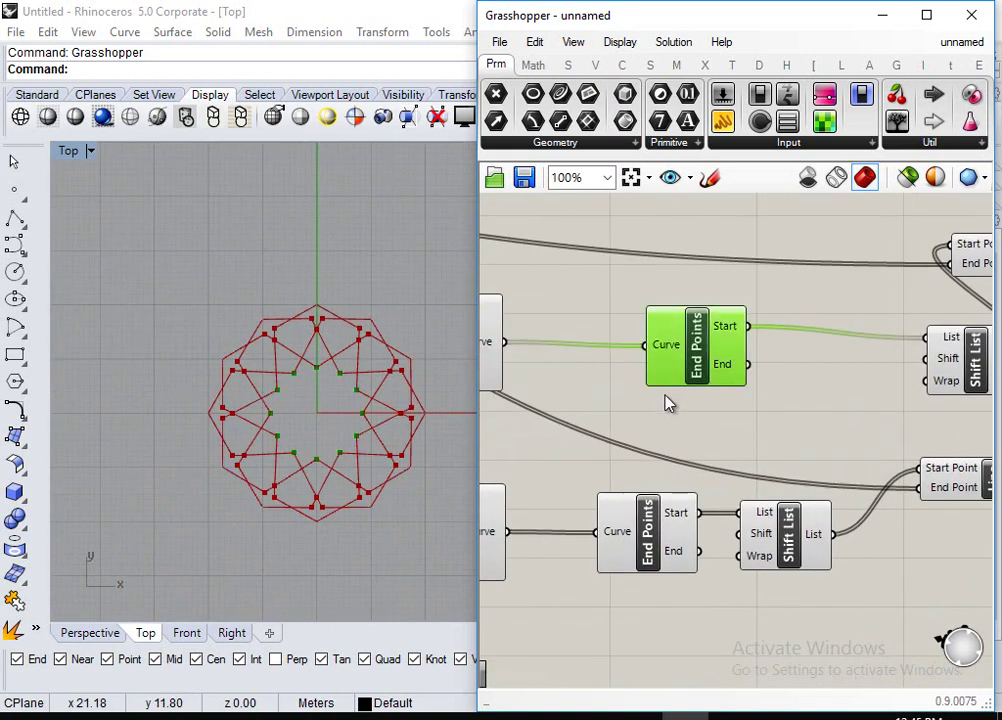
pyautogui.keyDown('shift'); pyautogui.click(649, 545); pyautogui.keyUp('shift')
pyautogui.press('space')
pyautogui.click(857, 371)
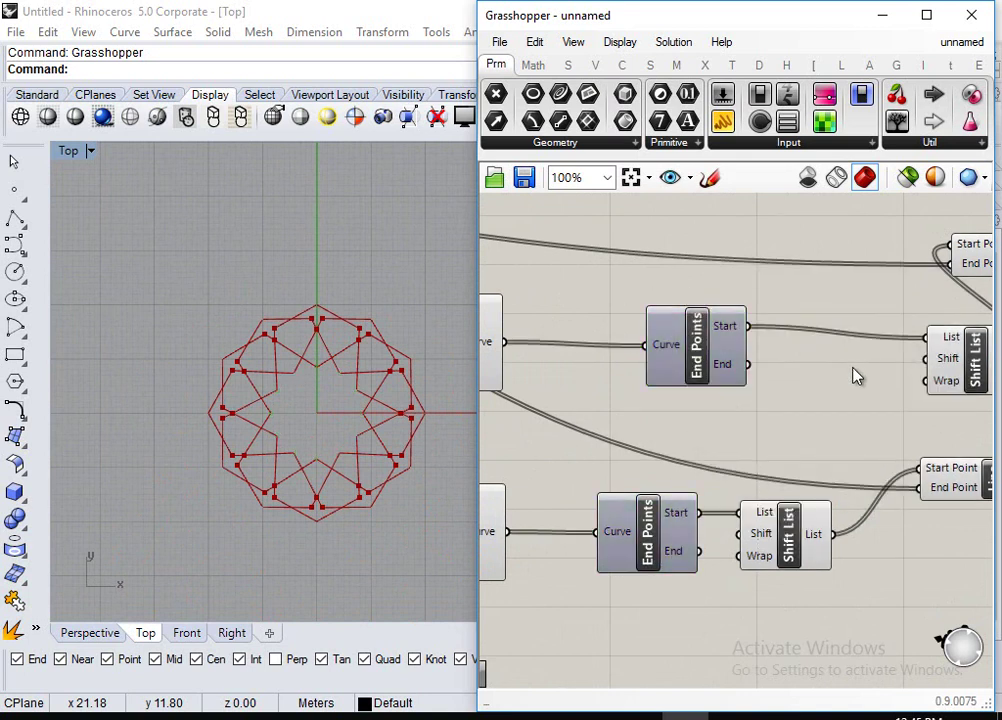
pyautogui.scroll(6, 246, 340)
pyautogui.scroll(-6, 307, 360)
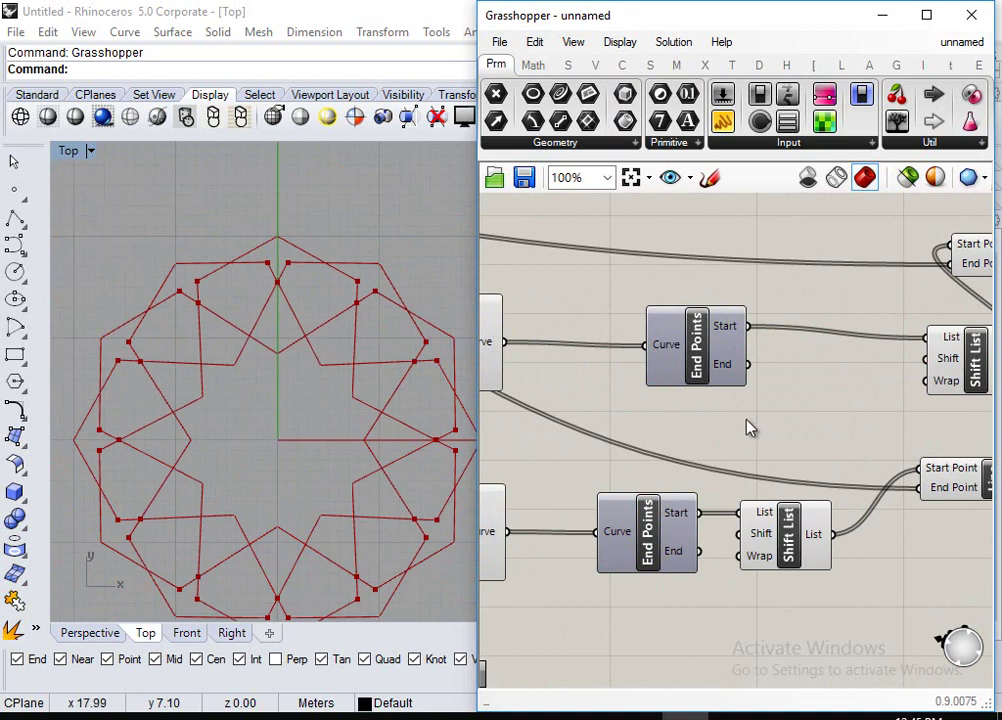
# Turn off the preview of the two Shift List components that follow the Divide Curve components.
pyautogui.moveTo(754, 419); pyautogui.dragTo(821, 430, button='right')
pyautogui.scroll(-3, 368, 293)
pyautogui.moveTo(579, 432); pyautogui.dragTo(684, 421, button='right')
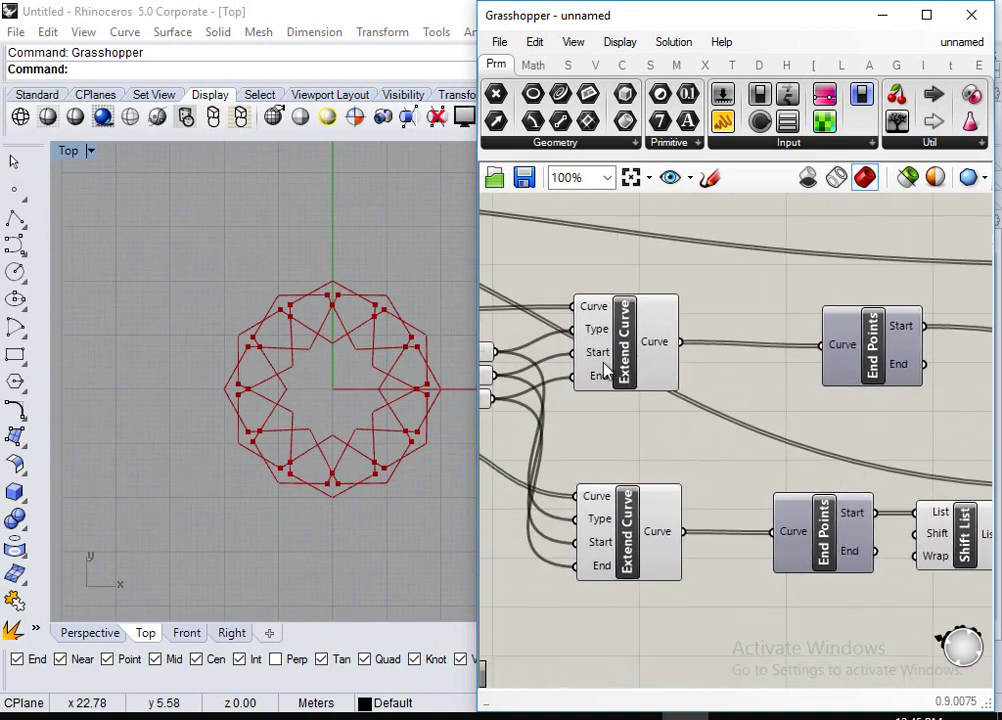
pyautogui.moveTo(655, 250); pyautogui.dragTo(595, 620)
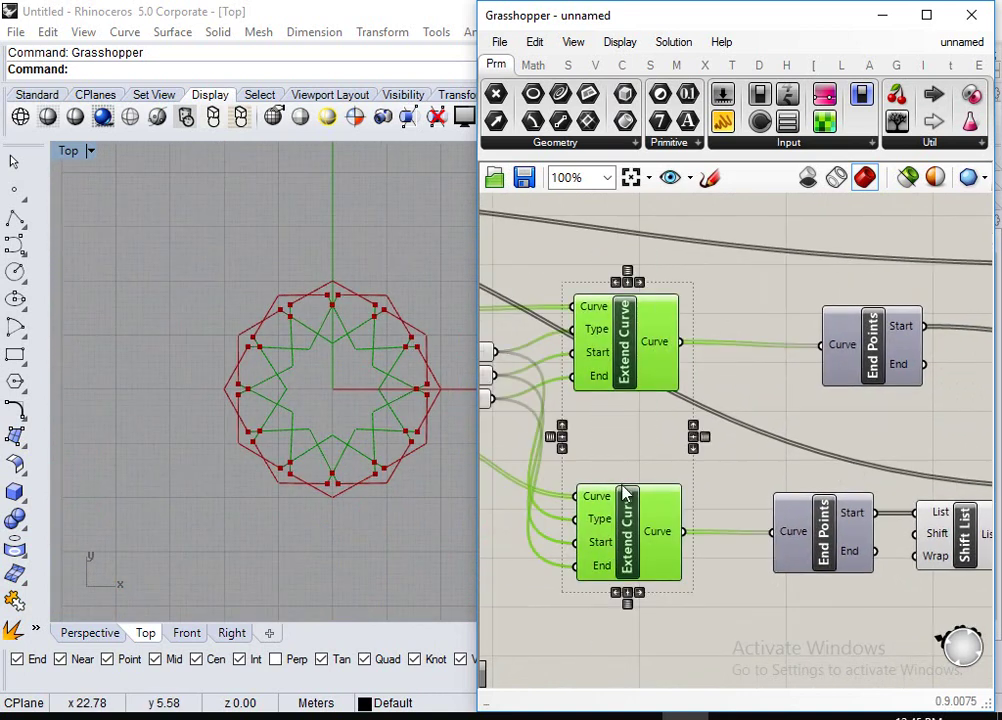
pyautogui.moveTo(718, 439); pyautogui.dragTo(624, 422, button='right')
pyautogui.scroll(-3, 809, 547)
pyautogui.moveTo(874, 564); pyautogui.dragTo(780, 564, button='right')
pyautogui.moveTo(636, 425); pyautogui.dragTo(995, 456, button='right')
pyautogui.moveTo(774, 396); pyautogui.dragTo(734, 638)
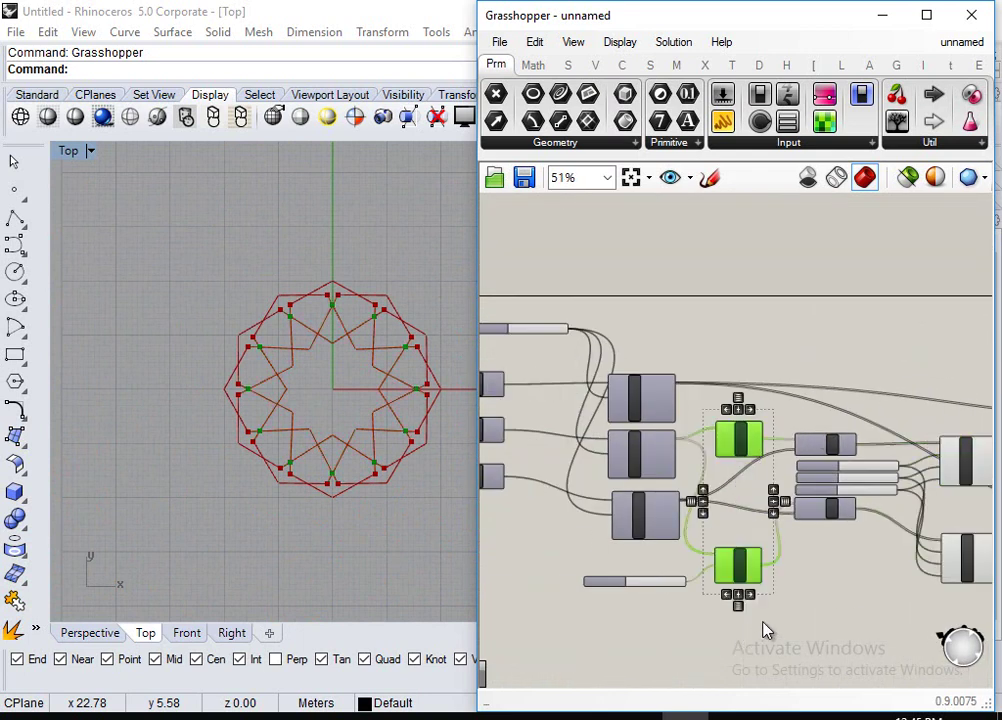
pyautogui.scroll(2, 773, 620)
pyautogui.middleClick(777, 586)
pyautogui.click(836, 522)
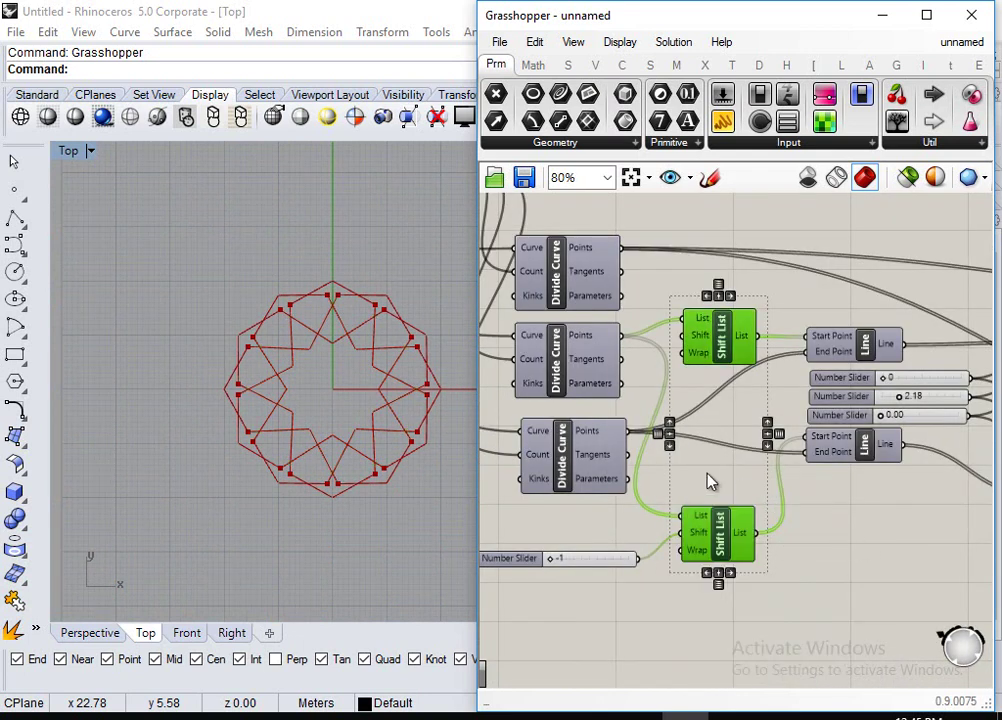
# Turn off the preview of the Shift List component after the lower End Points component.
pyautogui.moveTo(705, 481); pyautogui.dragTo(871, 503, button='right')
pyautogui.moveTo(631, 432); pyautogui.dragTo(770, 525, button='right')
pyautogui.scroll(-3, 656, 385)
pyautogui.moveTo(812, 412); pyautogui.dragTo(652, 386, button='right')
pyautogui.scroll(2, 872, 454)
pyautogui.moveTo(912, 400); pyautogui.dragTo(807, 386, button='right')
pyautogui.moveTo(821, 334); pyautogui.dragTo(768, 573)
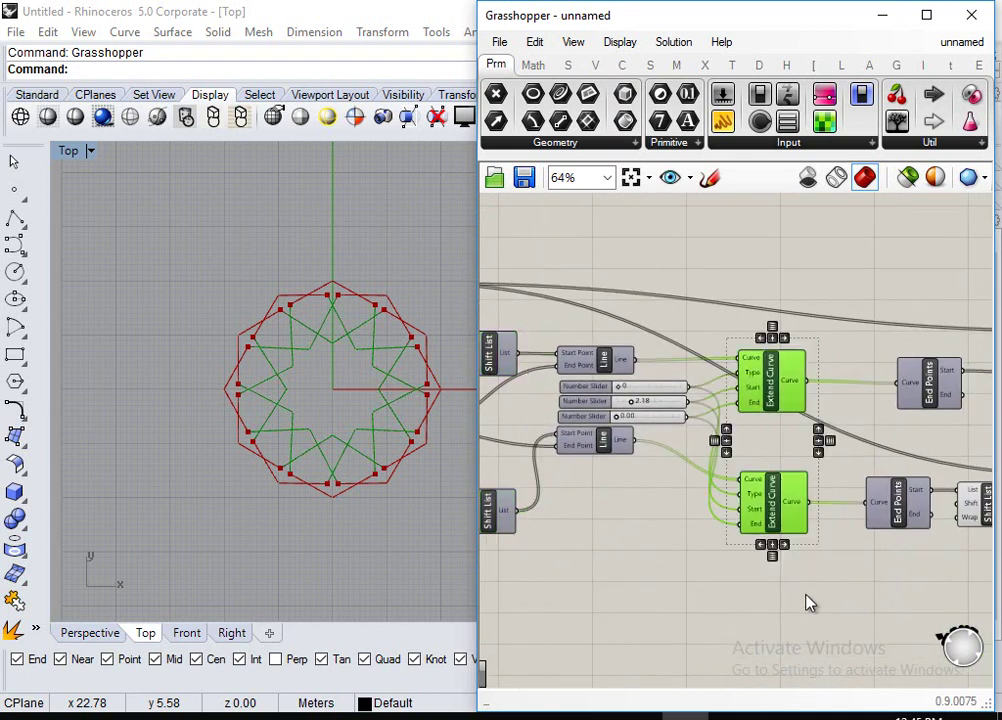
pyautogui.moveTo(893, 542); pyautogui.dragTo(639, 540, button='right')
pyautogui.click(740, 503)
pyautogui.middleClick(820, 594)
pyautogui.click(640, 557)
# Turn off the preview of the Shift List component after the upper End Points component.
pyautogui.moveTo(902, 268); pyautogui.dragTo(872, 546)
pyautogui.click(911, 438)
pyautogui.click(856, 392)
pyautogui.hotkey('ctrl', 'c')
pyautogui.middleClick(743, 307)
pyautogui.click(816, 246)
# Set the three circle radii to 27.68 for the outer, 13.6 for the middle and 6.56 for the inner circle.
pyautogui.moveTo(342, 443); pyautogui.dragTo(285, 452, button='right')
pyautogui.scroll(2, 282, 428)
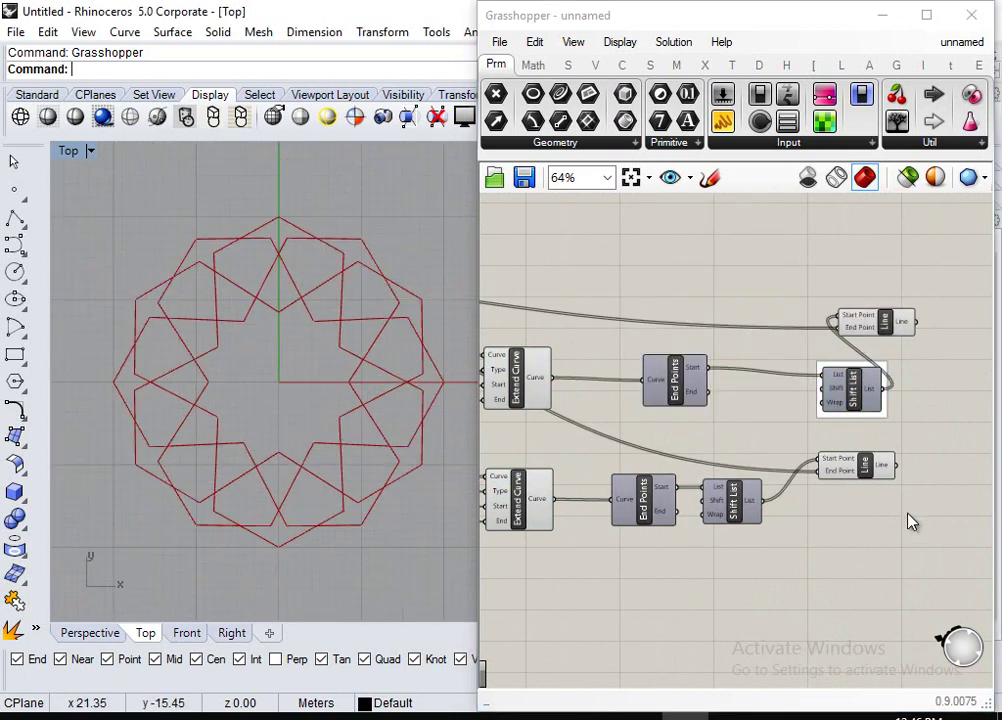
pyautogui.moveTo(788, 435); pyautogui.dragTo(930, 420, button='right')
pyautogui.scroll(-4, 540, 380)
pyautogui.scroll(8, 548, 398)
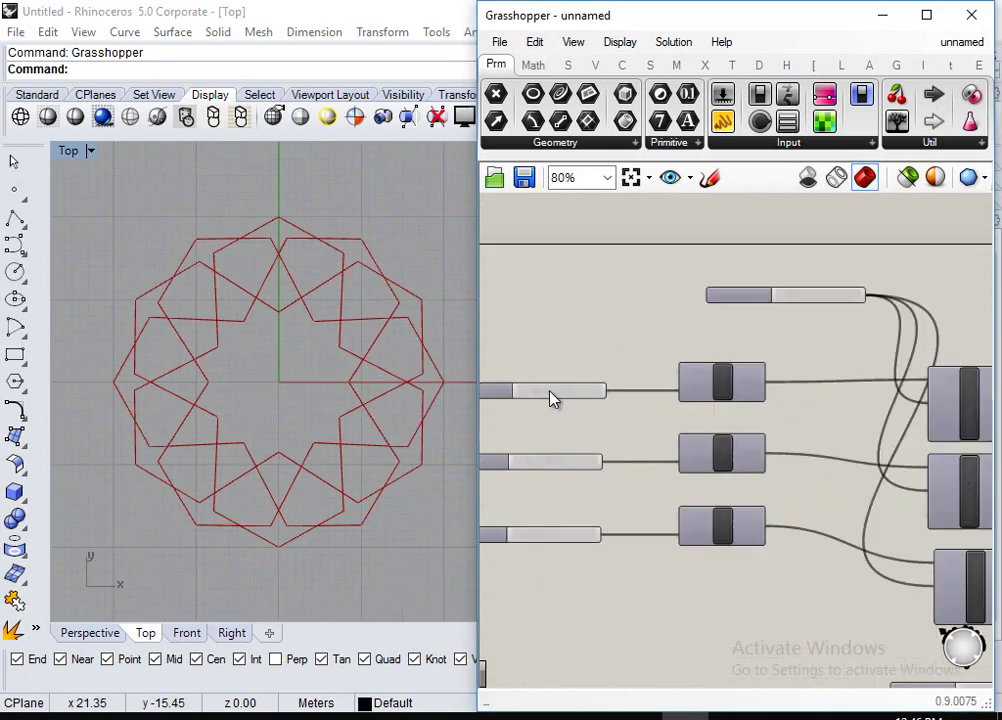
pyautogui.moveTo(697, 384); pyautogui.dragTo(708, 385)
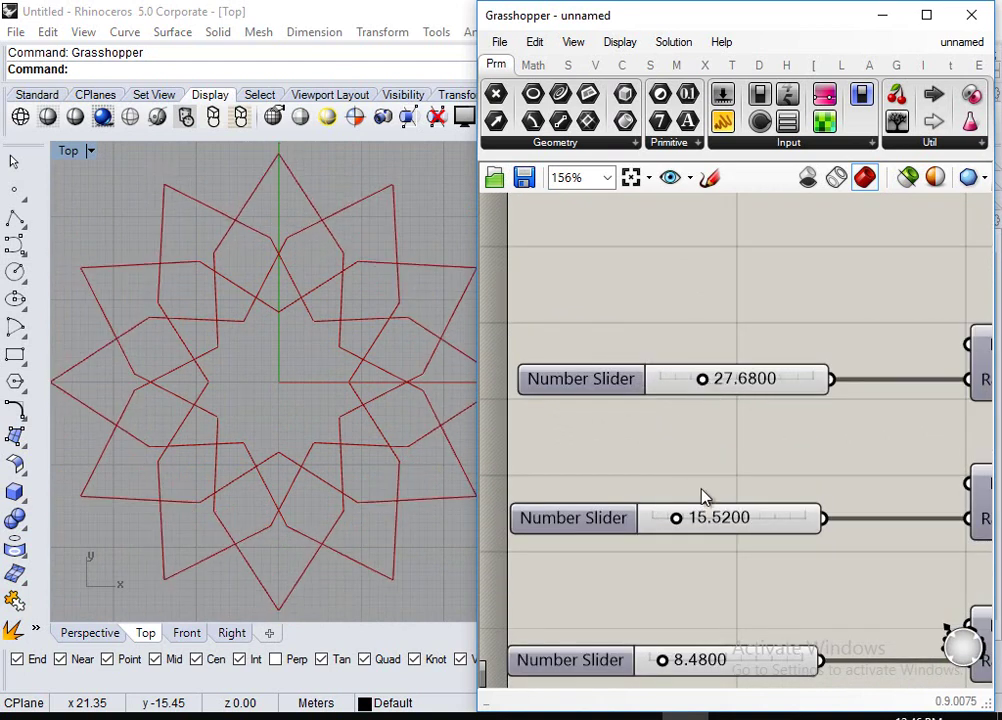
pyautogui.moveTo(678, 523)
pyautogui.mouseDown()
pyautogui.moveTo(700, 523)
pyautogui.moveTo(671, 520)
pyautogui.mouseUp()
pyautogui.moveTo(672, 643); pyautogui.dragTo(727, 510, button='right')
pyautogui.moveTo(717, 527)
pyautogui.mouseDown()
pyautogui.moveTo(729, 530)
pyautogui.moveTo(714, 528)
pyautogui.mouseUp()
pyautogui.moveTo(950, 228); pyautogui.dragTo(802, 343, button='right')
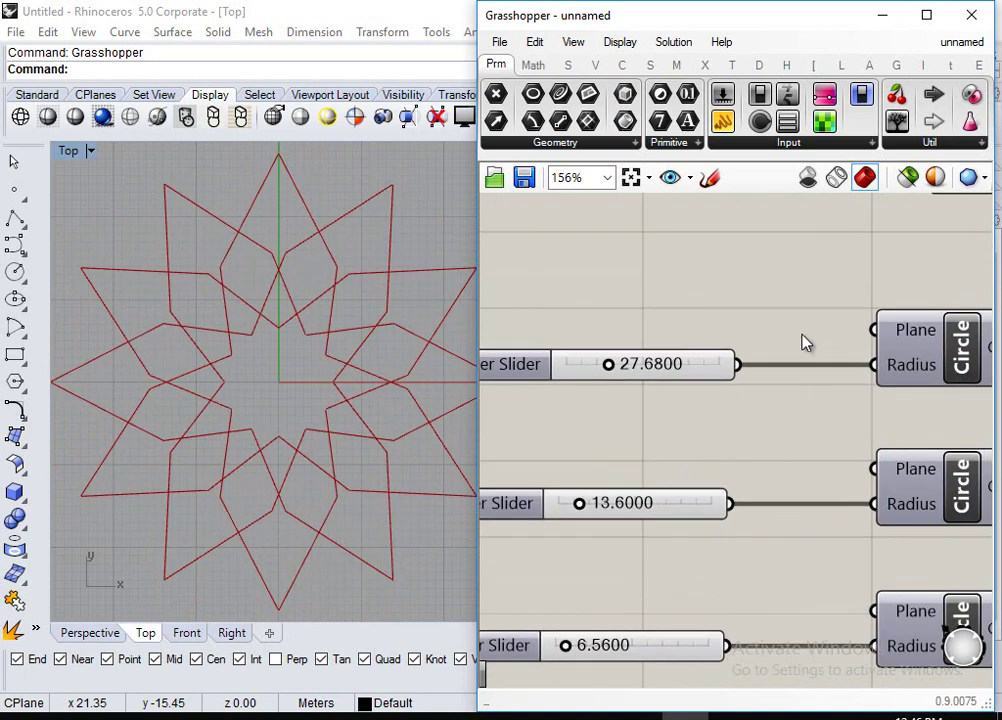
pyautogui.moveTo(805, 281); pyautogui.dragTo(795, 382, button='right')
pyautogui.scroll(-1, 795, 384)
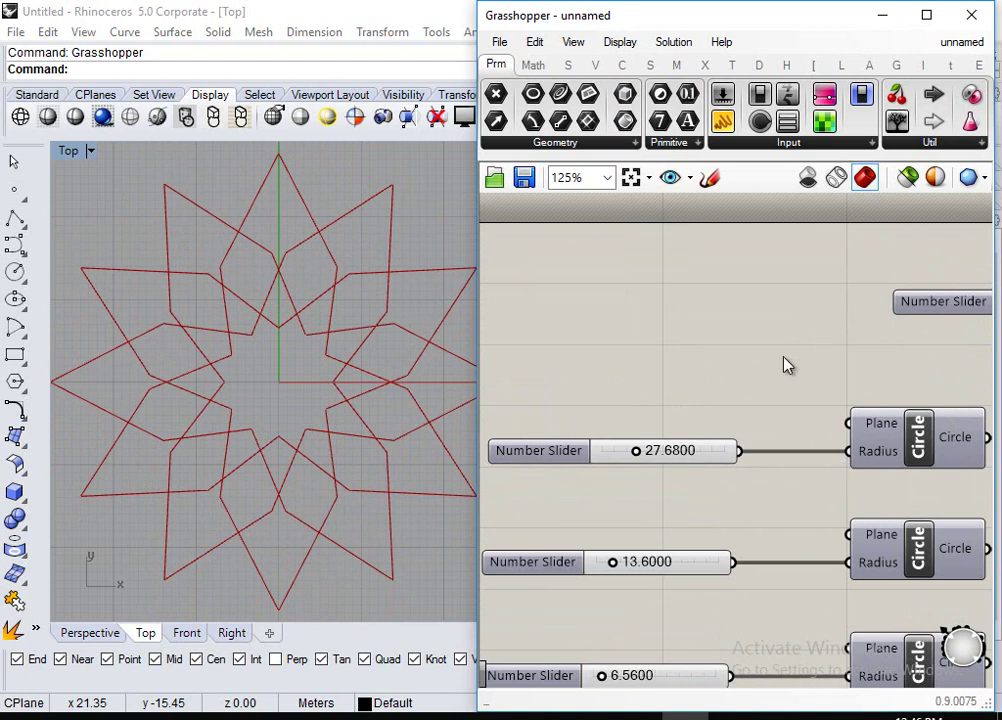
pyautogui.moveTo(874, 359); pyautogui.dragTo(758, 359, button='right')
pyautogui.moveTo(905, 307)
pyautogui.mouseDown()
pyautogui.moveTo(919, 309)
pyautogui.moveTo(897, 311)
pyautogui.moveTo(913, 311)
pyautogui.moveTo(905, 318)
pyautogui.moveTo(929, 321)
pyautogui.moveTo(895, 324)
pyautogui.moveTo(906, 315)
pyautogui.mouseUp()
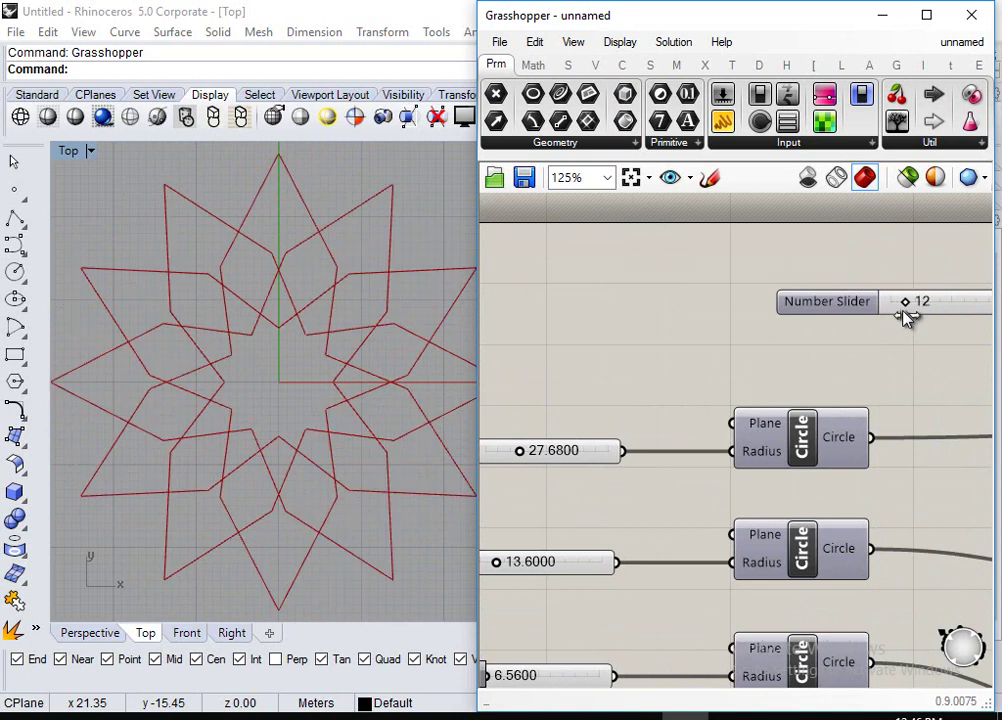
# Remove the group around the upper Shift List component and place the two final Line components one above the other to its right.
pyautogui.scroll(-6, 868, 349)
pyautogui.scroll(6, 861, 373)
pyautogui.click(832, 360)
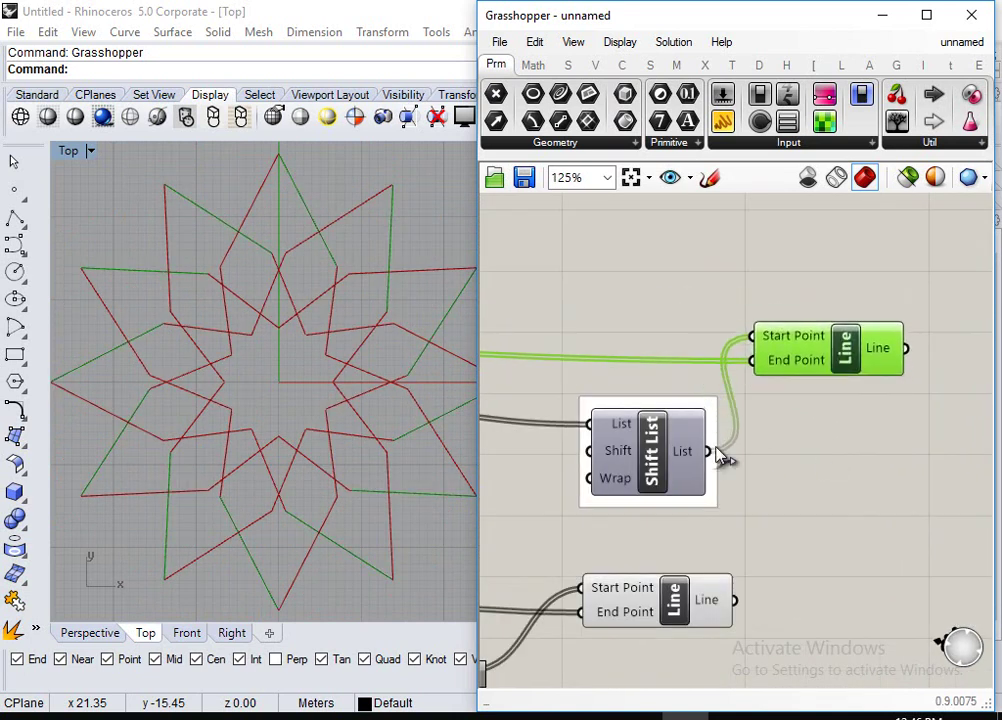
pyautogui.click(648, 458)
pyautogui.moveTo(790, 474); pyautogui.dragTo(807, 352, button='right')
pyautogui.moveTo(697, 478); pyautogui.dragTo(927, 501)
pyautogui.moveTo(896, 324); pyautogui.dragTo(802, 373, button='right')
pyautogui.click(568, 335)
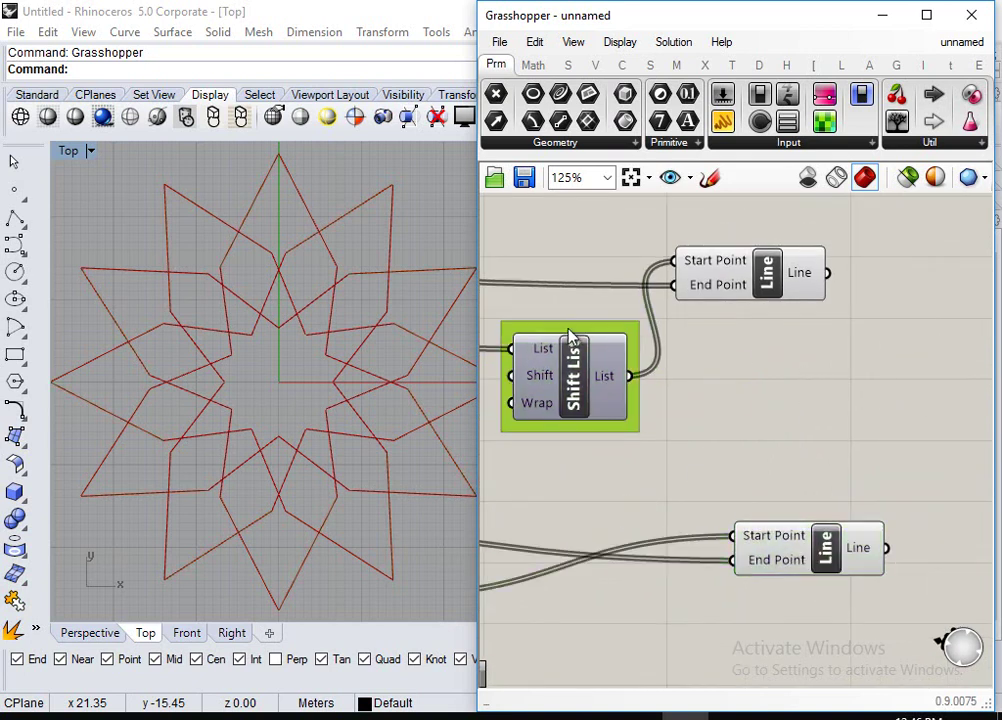
pyautogui.press('Delete')
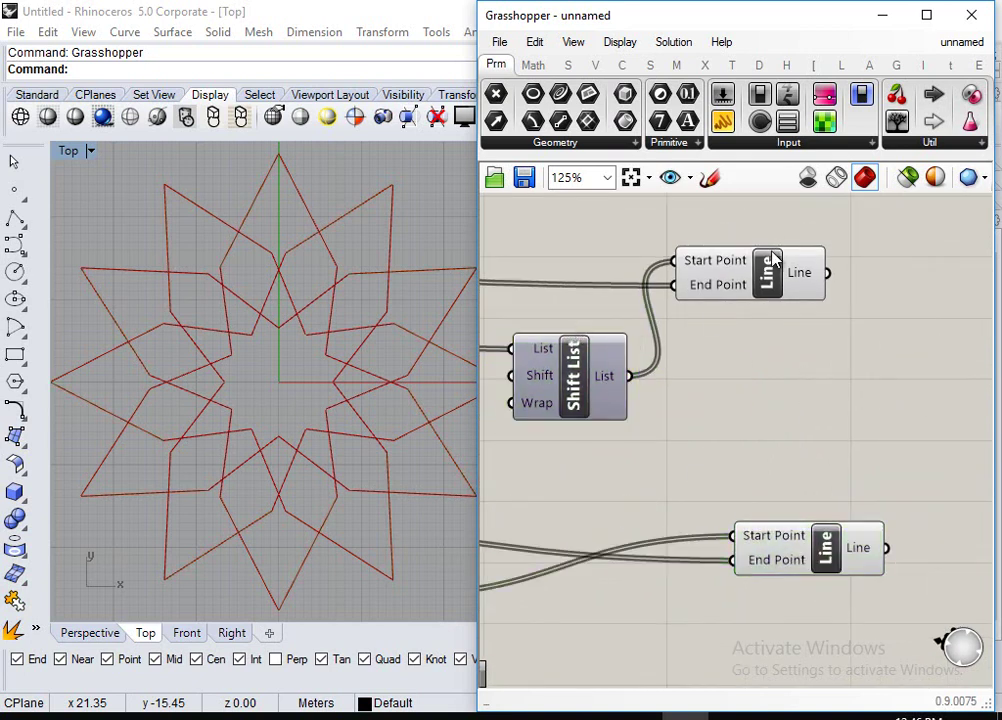
pyautogui.moveTo(778, 246); pyautogui.dragTo(910, 244)
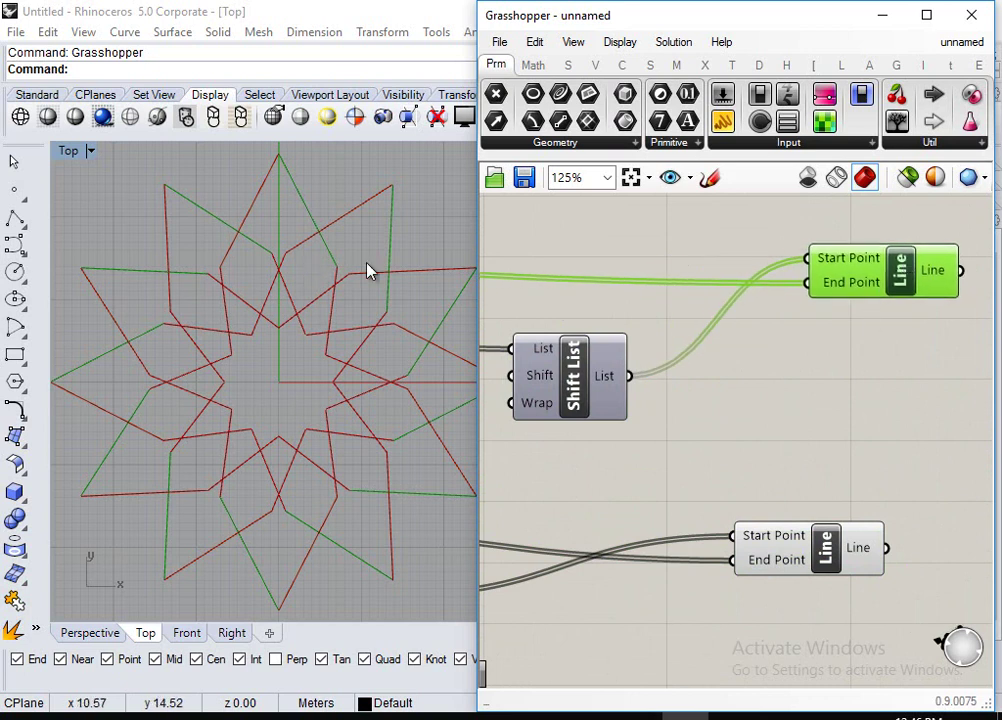
pyautogui.moveTo(826, 552); pyautogui.dragTo(916, 378)
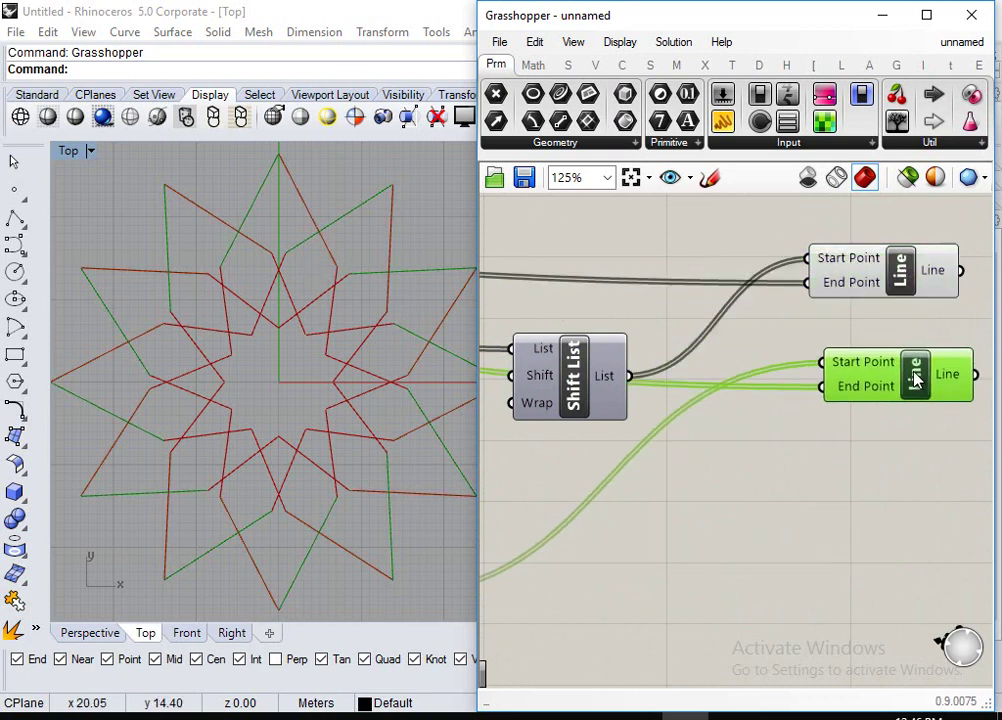
# Examine which curves the Extend Curve pair and the final Line pair contribute to the star pattern.
pyautogui.scroll(-5, 760, 420)
pyautogui.scroll(1, 762, 385)
pyautogui.scroll(3, 762, 385)
pyautogui.click(766, 345)
pyautogui.click(770, 506)
pyautogui.moveTo(823, 302); pyautogui.dragTo(738, 595)
pyautogui.scroll(-4, 740, 531)
pyautogui.moveTo(950, 400); pyautogui.dragTo(645, 367, button='right')
pyautogui.keyDown('shift'); pyautogui.moveTo(719, 361); pyautogui.dragTo(678, 480); pyautogui.keyUp('shift')
pyautogui.moveTo(669, 472); pyautogui.dragTo(817, 450, button='right')
pyautogui.click(910, 458)
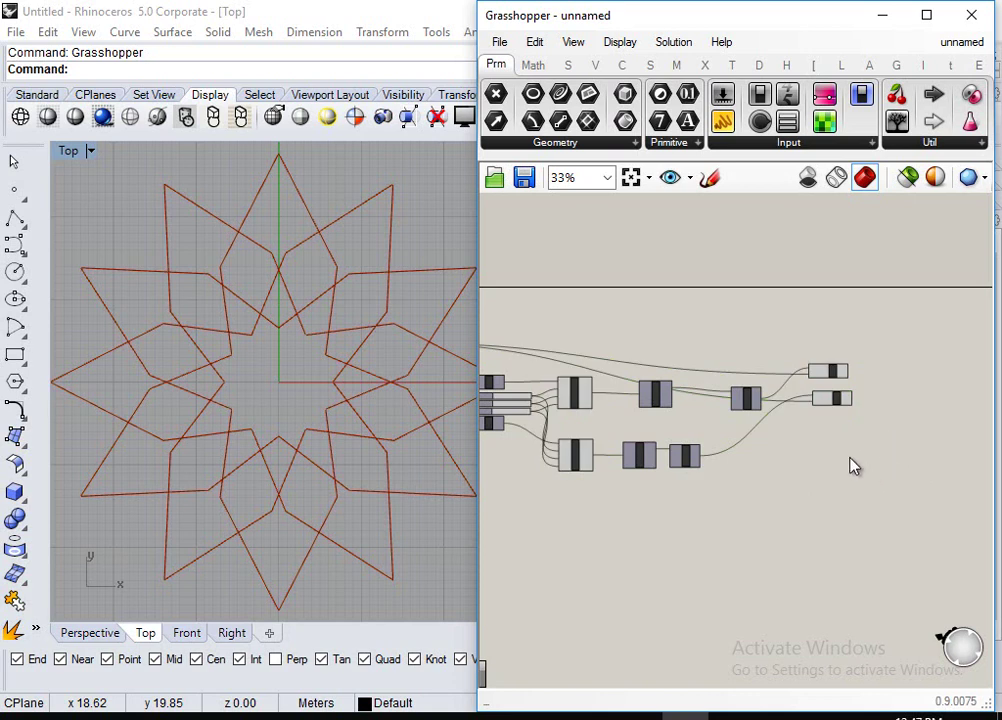
# Add a Join Curves component beyond the final Line components.
pyautogui.doubleClick(939, 461)
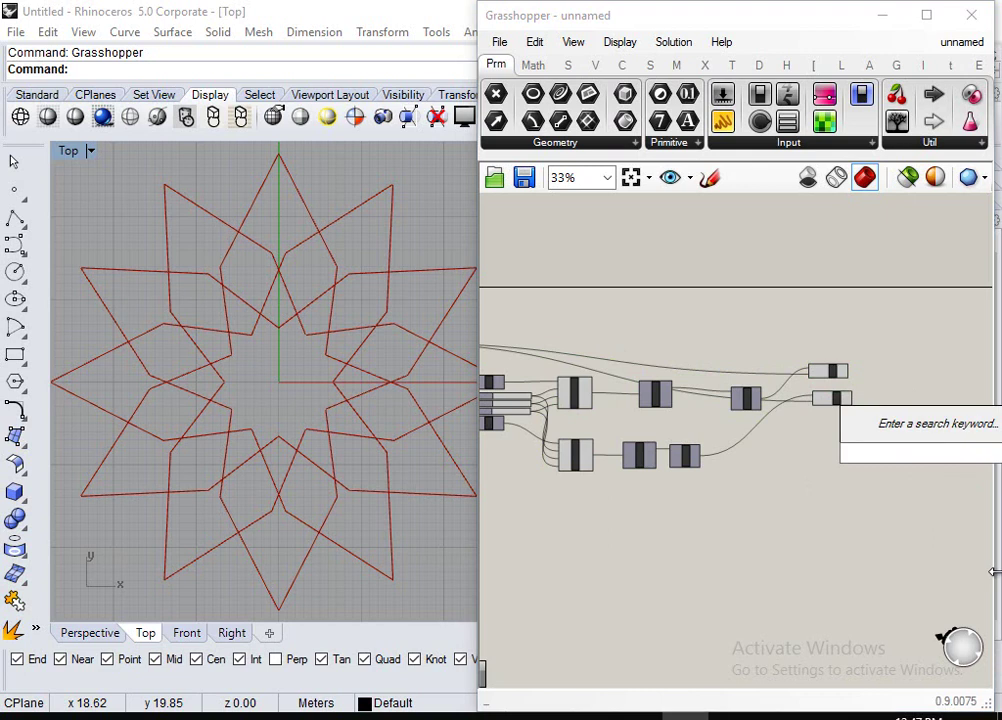
pyautogui.write('join')
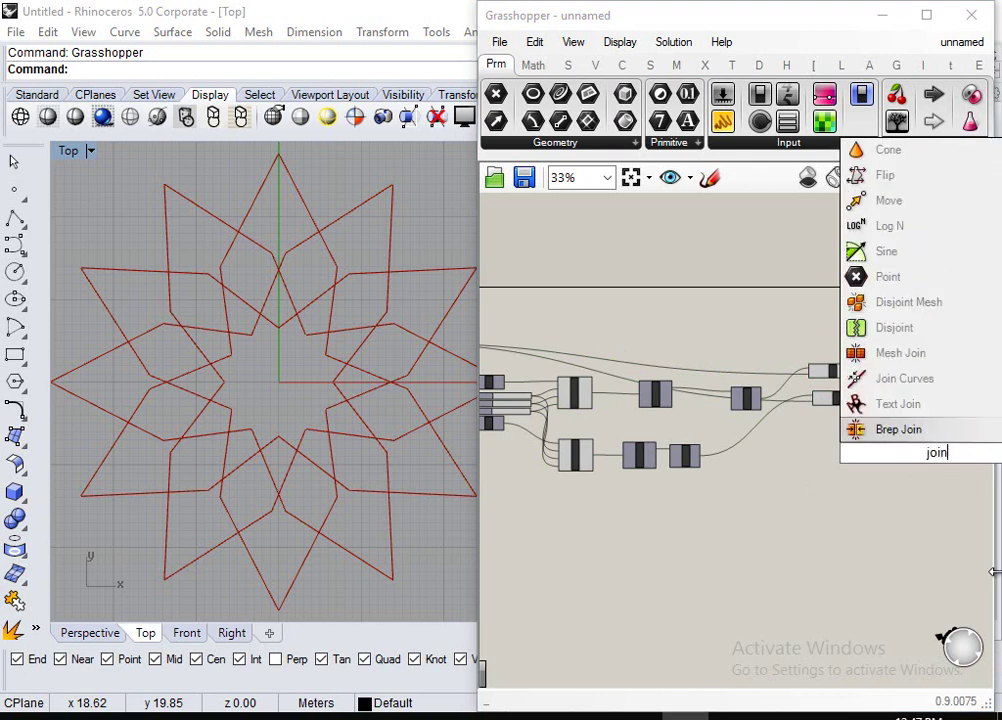
pyautogui.write('c')
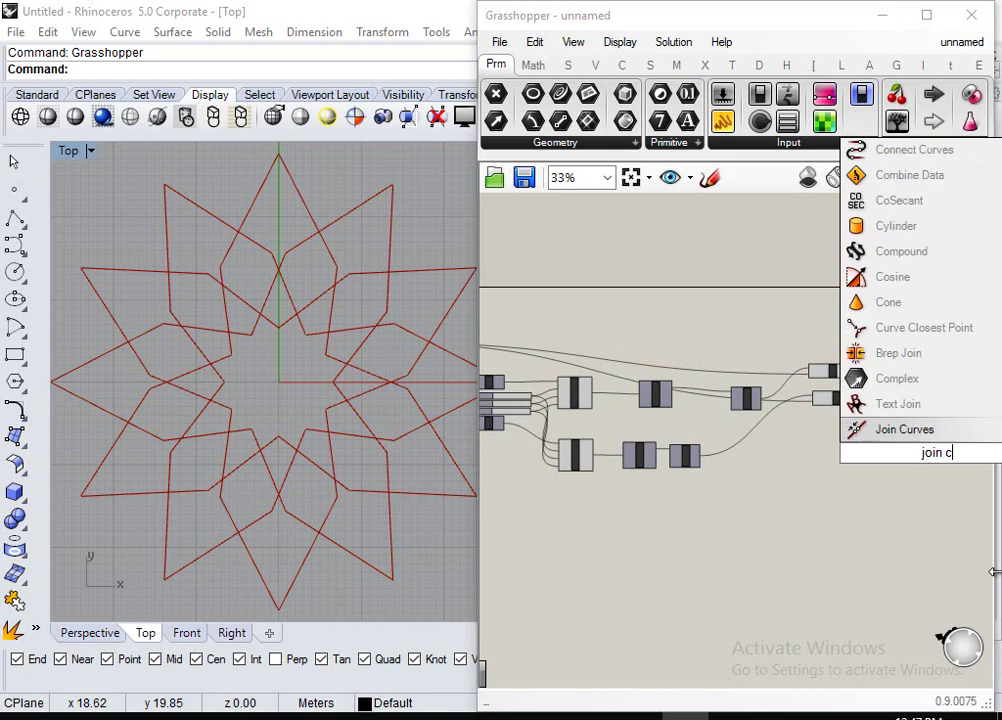
pyautogui.click(913, 431)
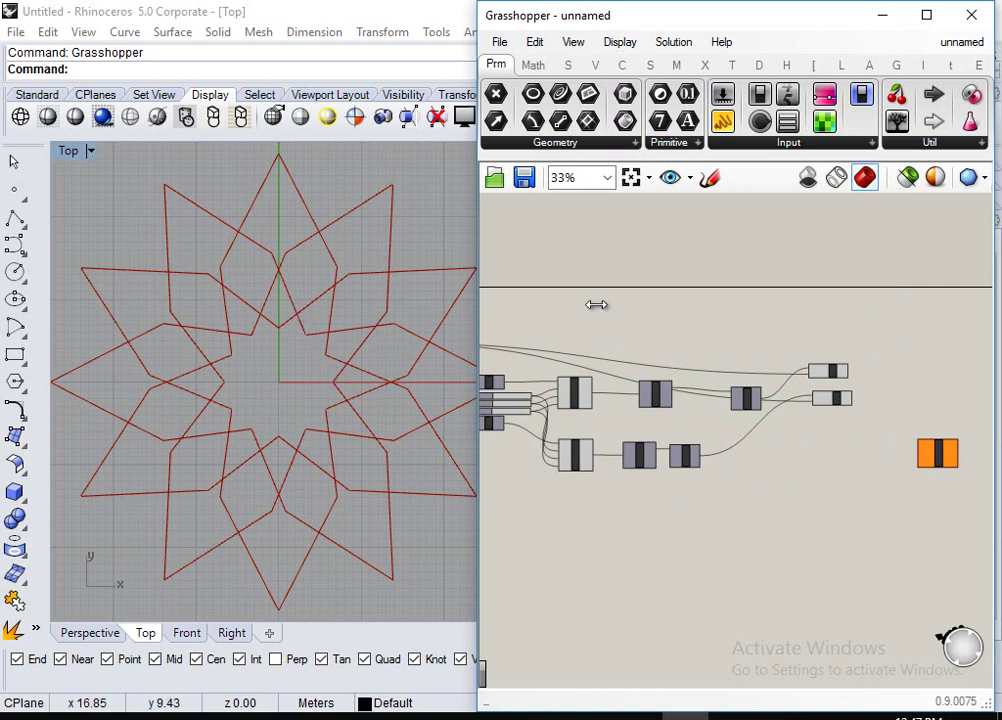
# Add a Merge component, connect the two final Line outputs to its first two inputs, and place it before Join Curves.
pyautogui.scroll(4, 903, 380)
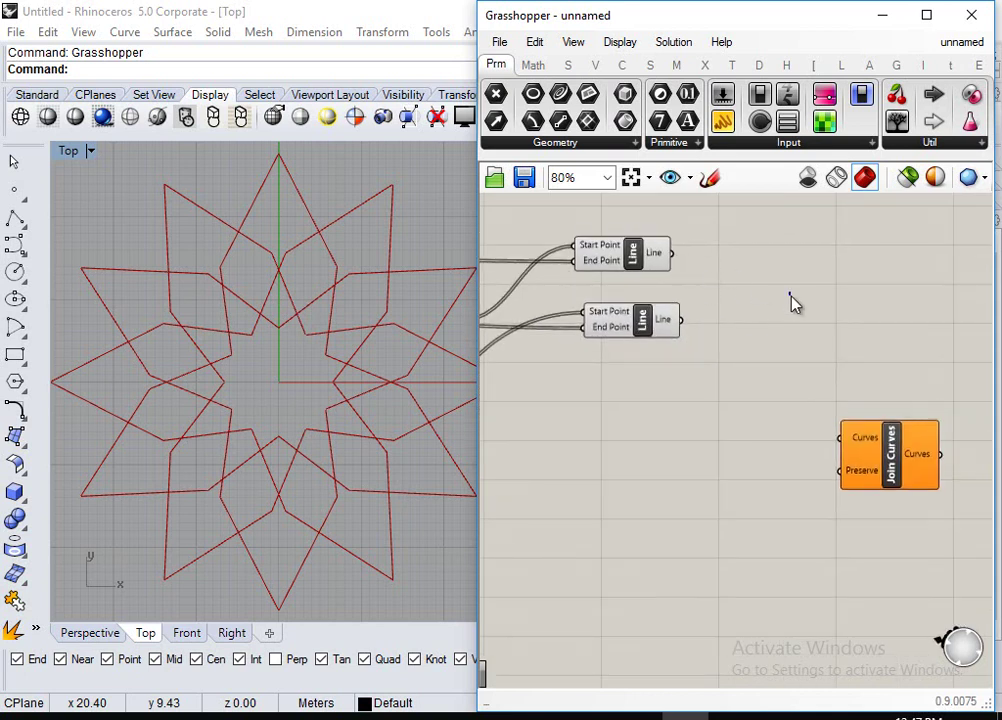
pyautogui.doubleClick(829, 248)
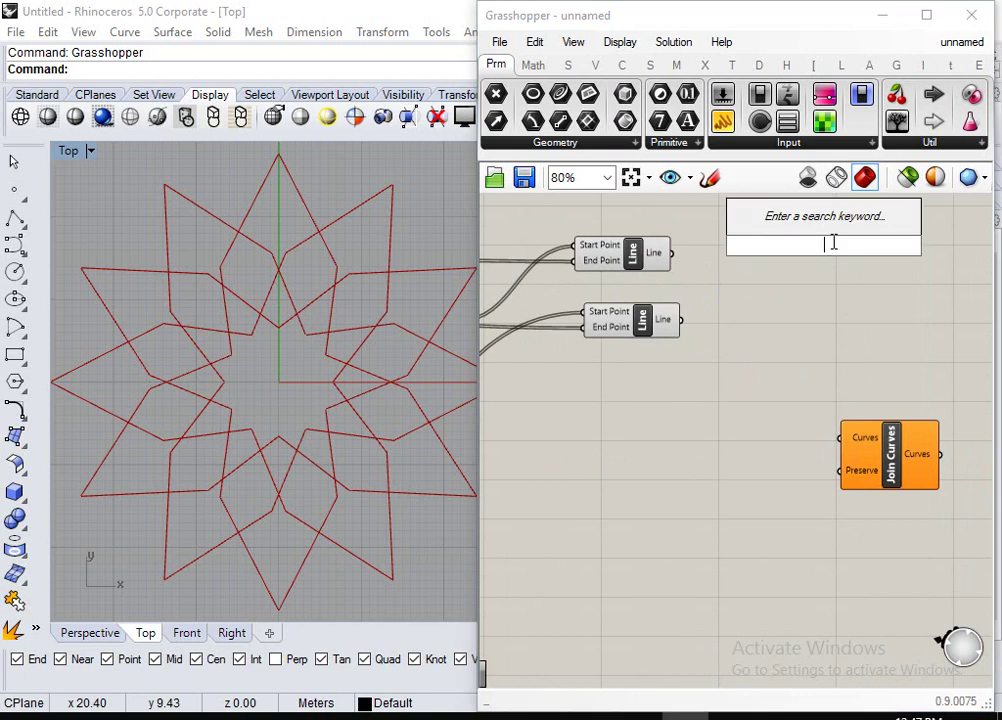
pyautogui.write('merg')
pyautogui.press('Return')
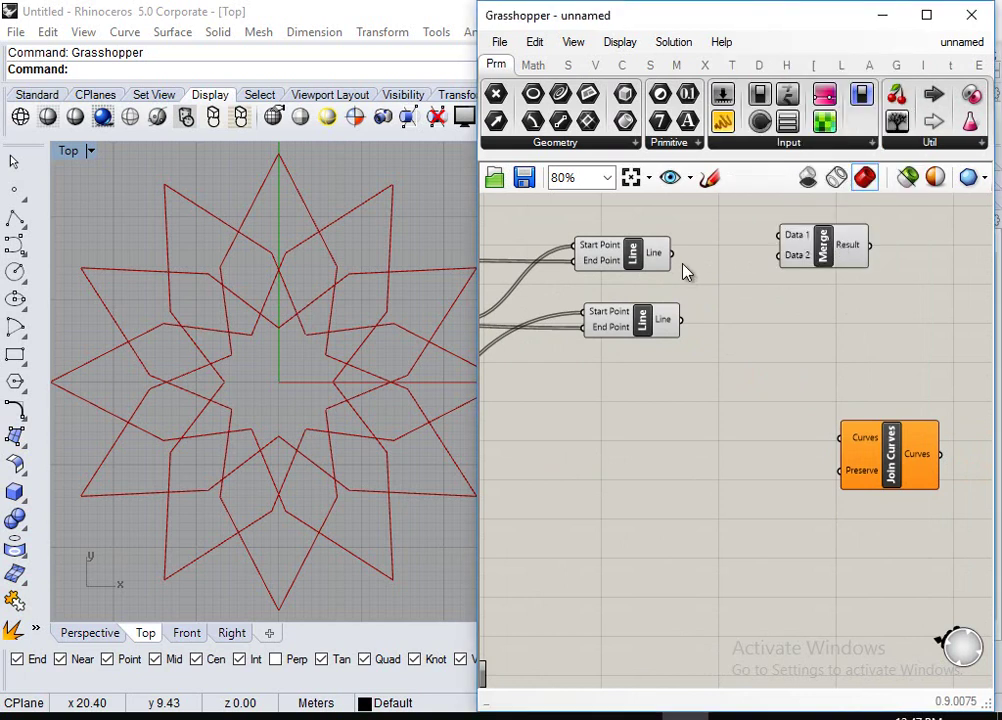
pyautogui.moveTo(671, 253); pyautogui.dragTo(781, 236)
pyautogui.moveTo(680, 320); pyautogui.dragTo(781, 256)
pyautogui.moveTo(848, 251); pyautogui.dragTo(787, 365)
pyautogui.moveTo(793, 370)
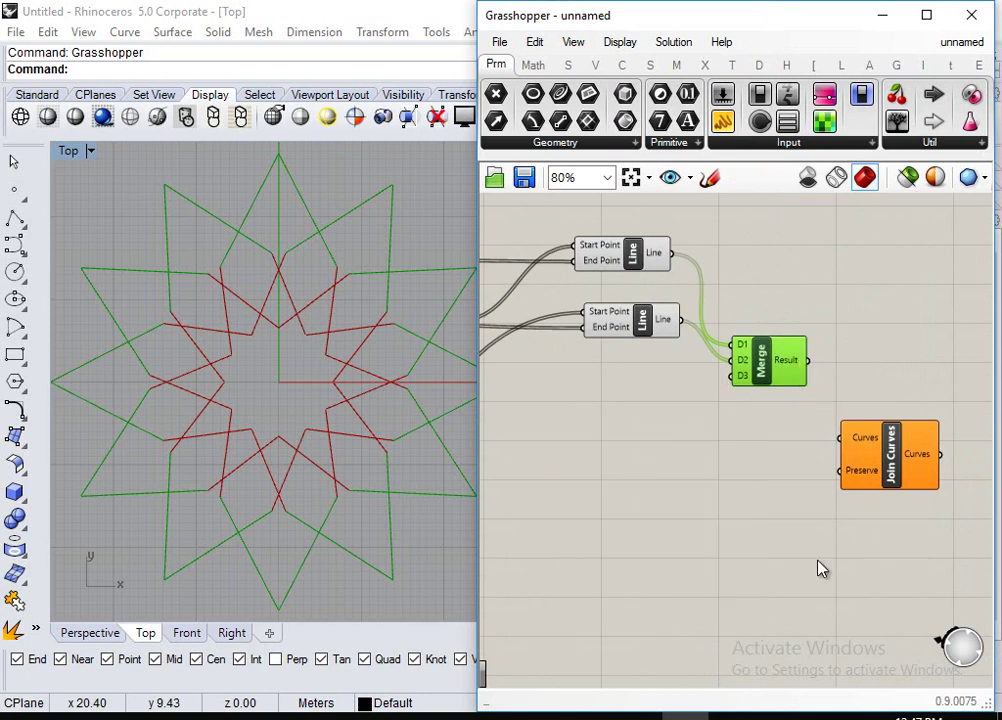
# Connect the upper Extend Curve output to Merge input D3 and the lower Extend Curve output to D4.
pyautogui.moveTo(626, 411); pyautogui.dragTo(806, 375, button='right')
pyautogui.scroll(-3, 803, 480)
pyautogui.moveTo(836, 493); pyautogui.dragTo(918, 471, button='right')
pyautogui.moveTo(588, 357); pyautogui.dragTo(928, 395)
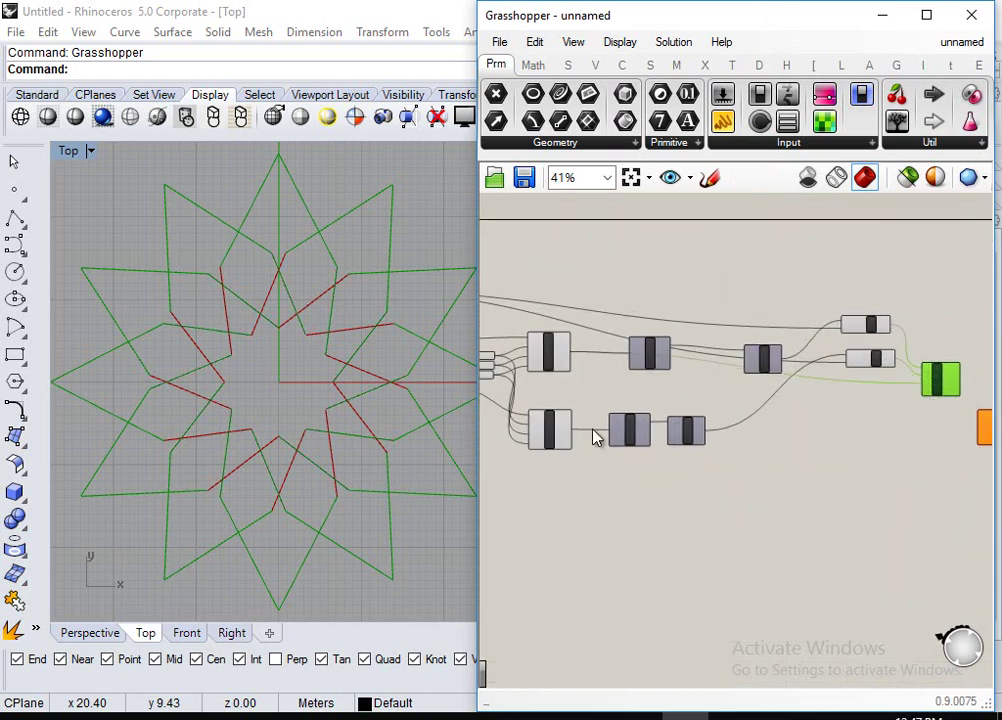
pyautogui.moveTo(574, 432); pyautogui.dragTo(932, 400)
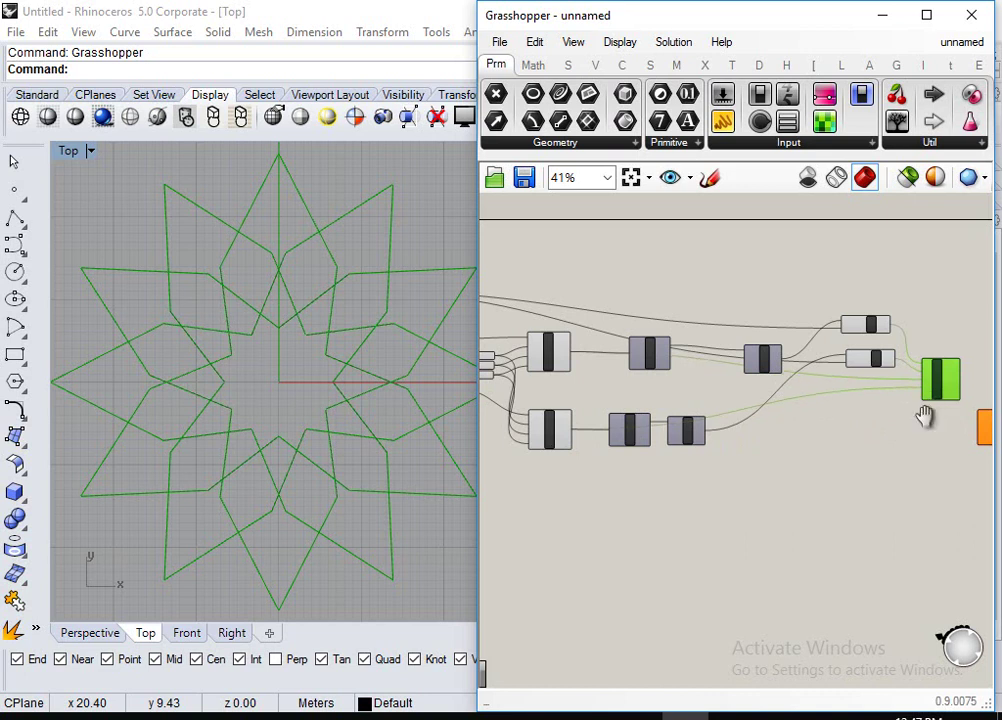
# Connect the Merge Result to the Curves input of Join Curves and move Join Curves level with Merge.
pyautogui.moveTo(928, 425); pyautogui.dragTo(776, 403, button='right')
pyautogui.scroll(5, 768, 385)
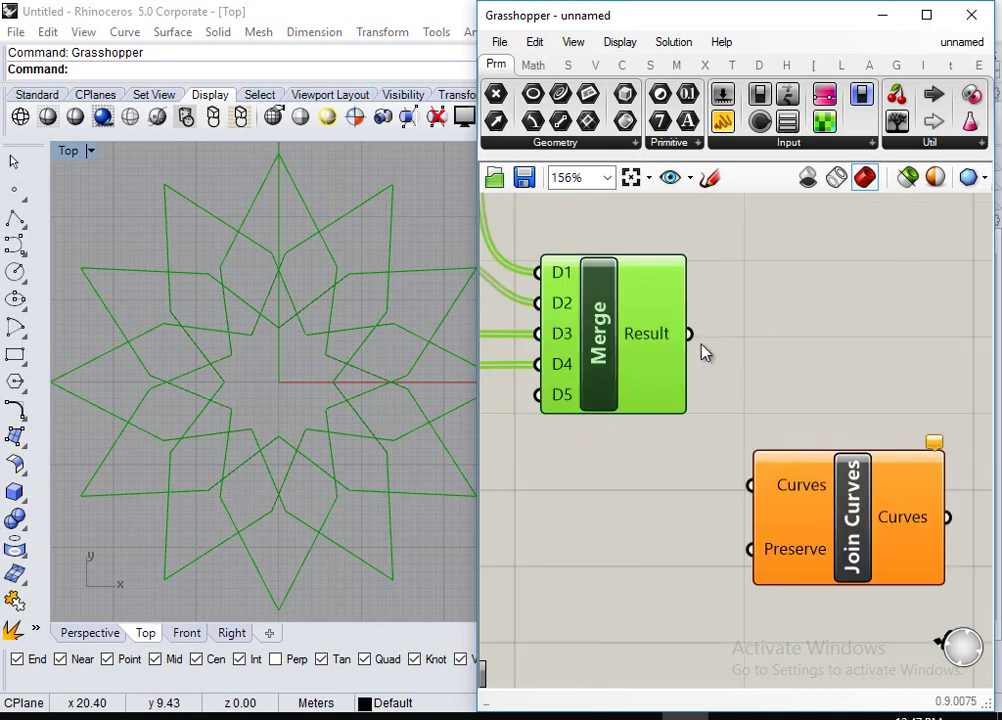
pyautogui.moveTo(694, 340); pyautogui.dragTo(781, 503)
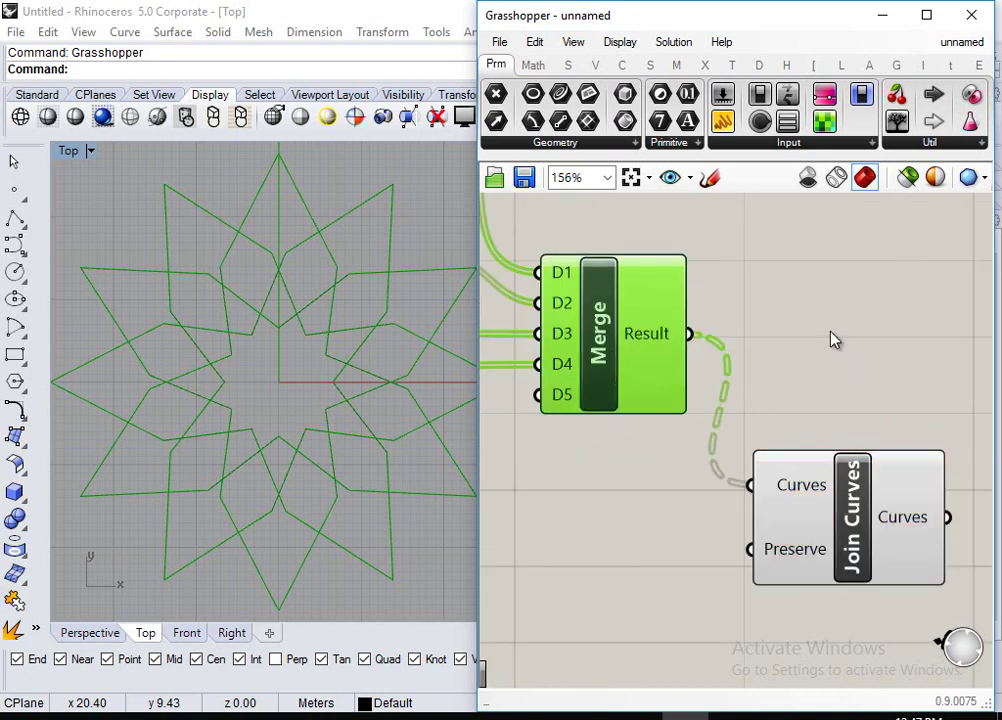
pyautogui.click(796, 398)
pyautogui.moveTo(853, 500); pyautogui.dragTo(915, 353)
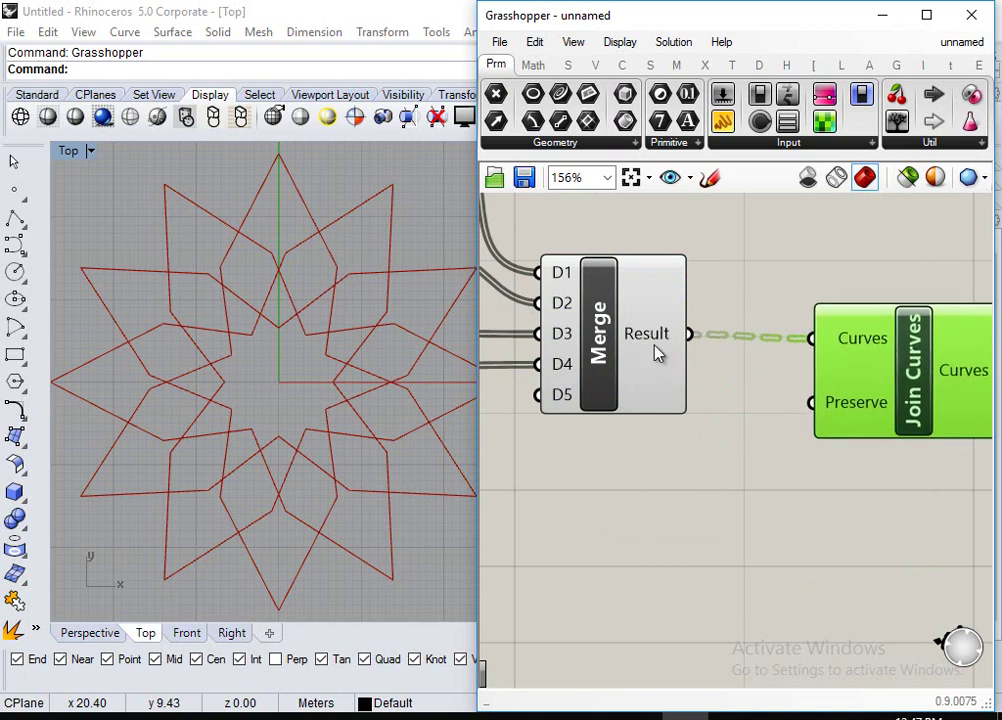
# Flatten the Merge component's Result output and space Join Curves farther from Merge.
pyautogui.rightClick(650, 337)
pyautogui.click(720, 461)
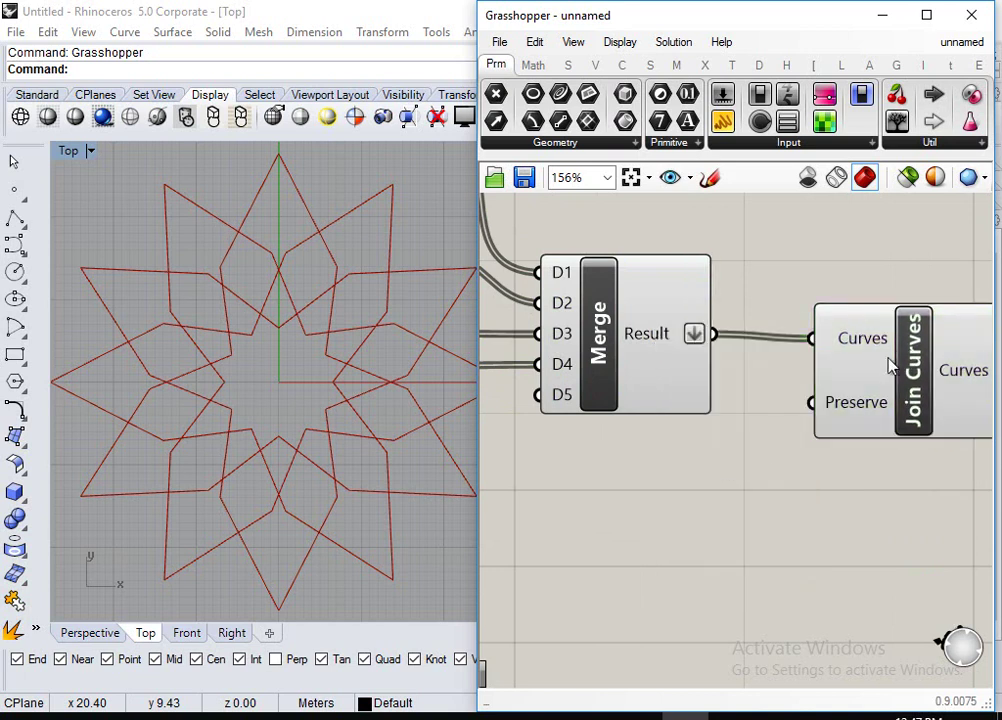
pyautogui.moveTo(942, 340); pyautogui.dragTo(914, 328)
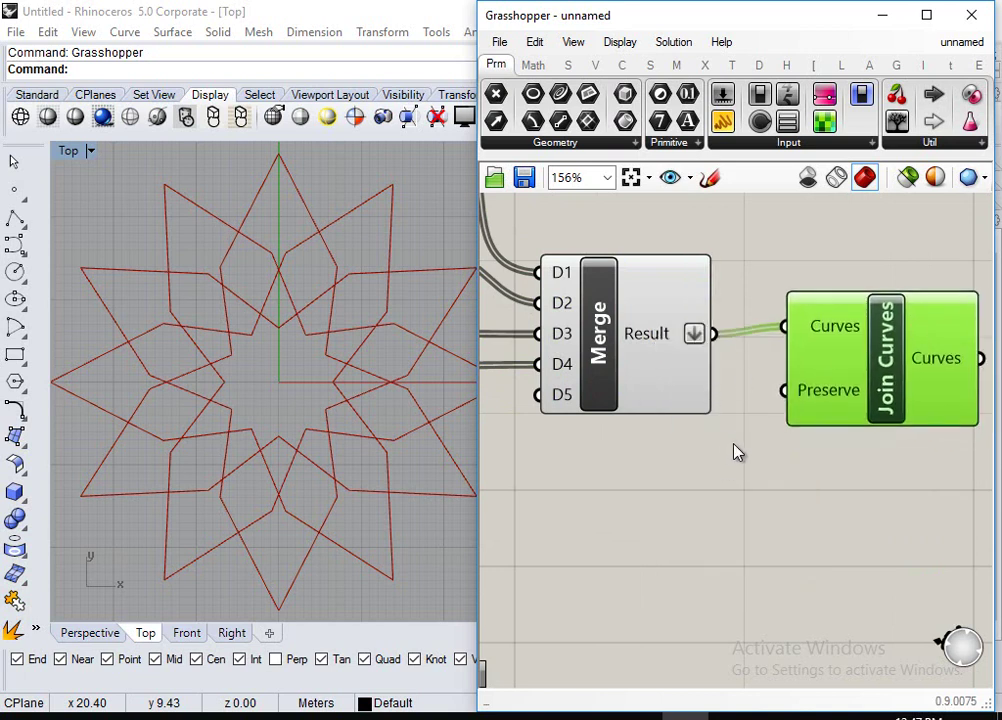
pyautogui.scroll(-3, 698, 418)
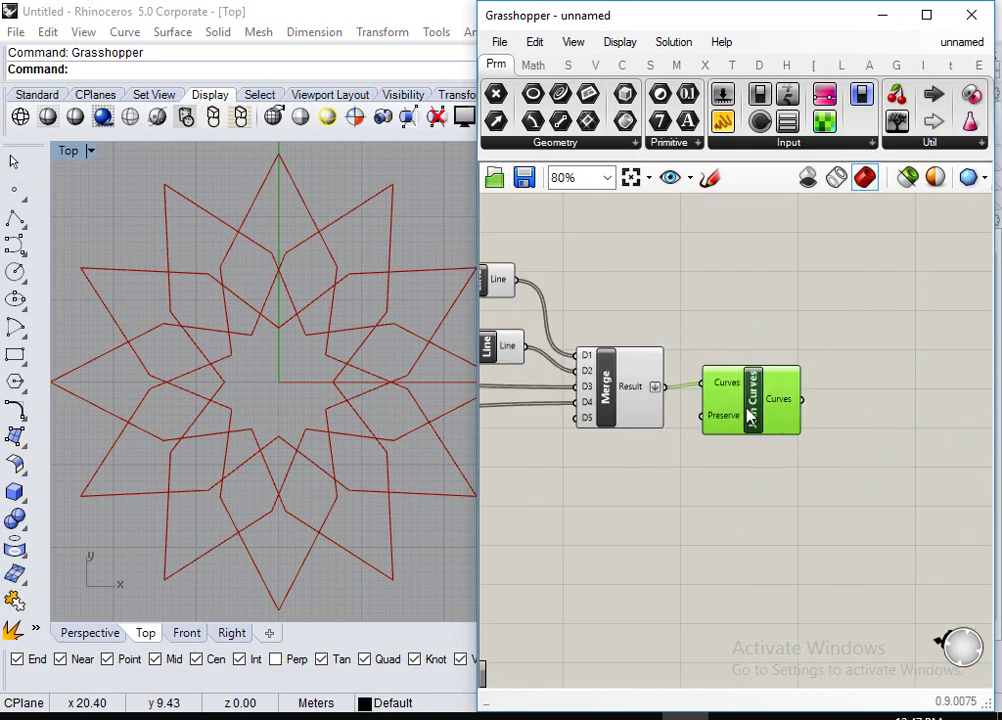
pyautogui.moveTo(760, 418); pyautogui.dragTo(852, 404)
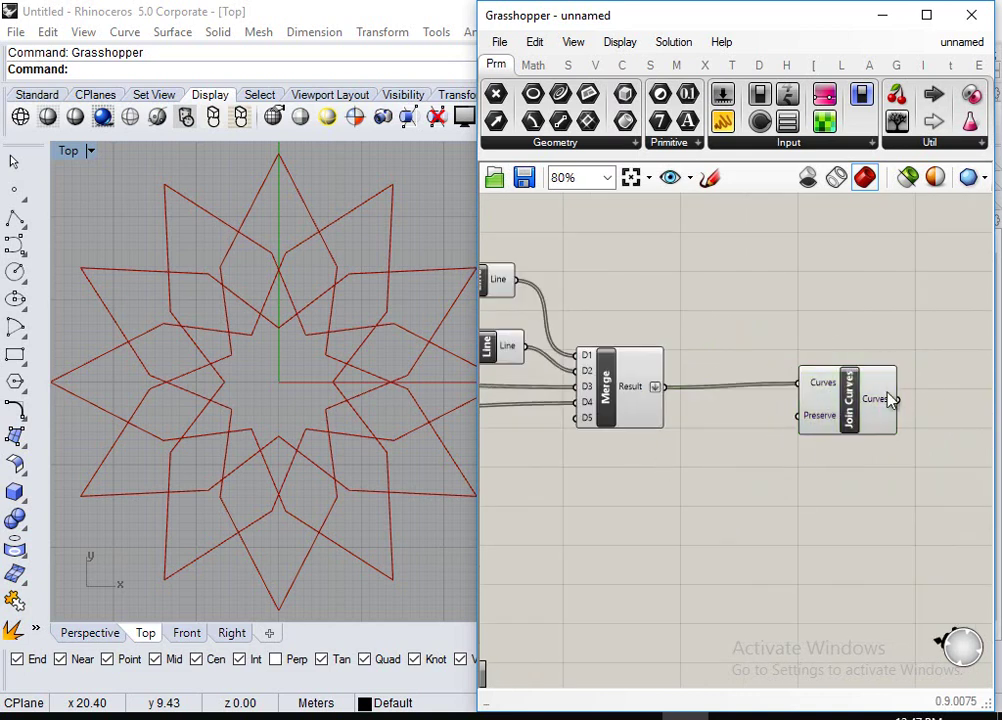
# Remove the flattening from the Merge component's Result output.
pyautogui.rightClick(628, 387)
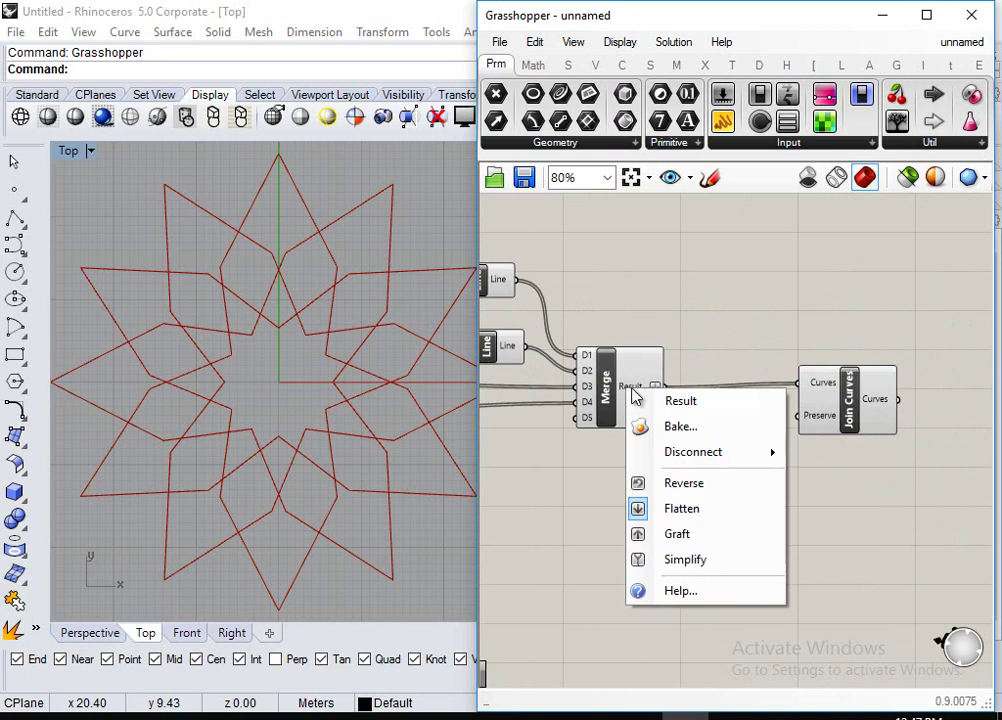
pyautogui.click(686, 508)
pyautogui.click(875, 402)
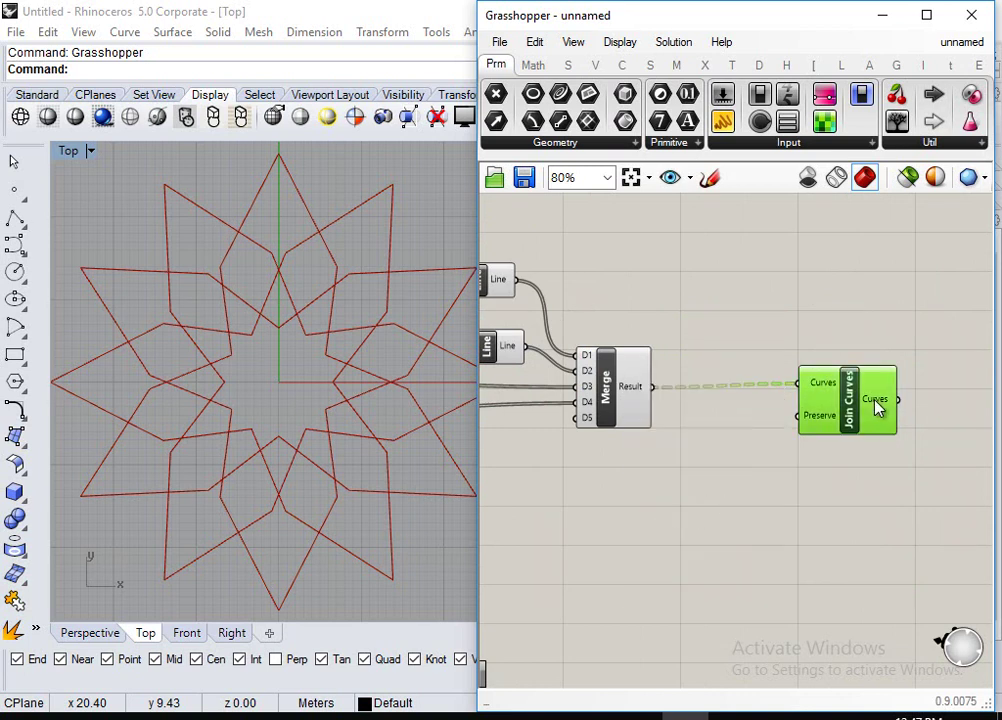
pyautogui.moveTo(407, 395); pyautogui.dragTo(387, 395, button='right')
# Hide the preview of all components before Join Curves, including Merge and the two final Line components, and reposition Join Curves.
pyautogui.click(600, 398)
pyautogui.scroll(-4, 662, 461)
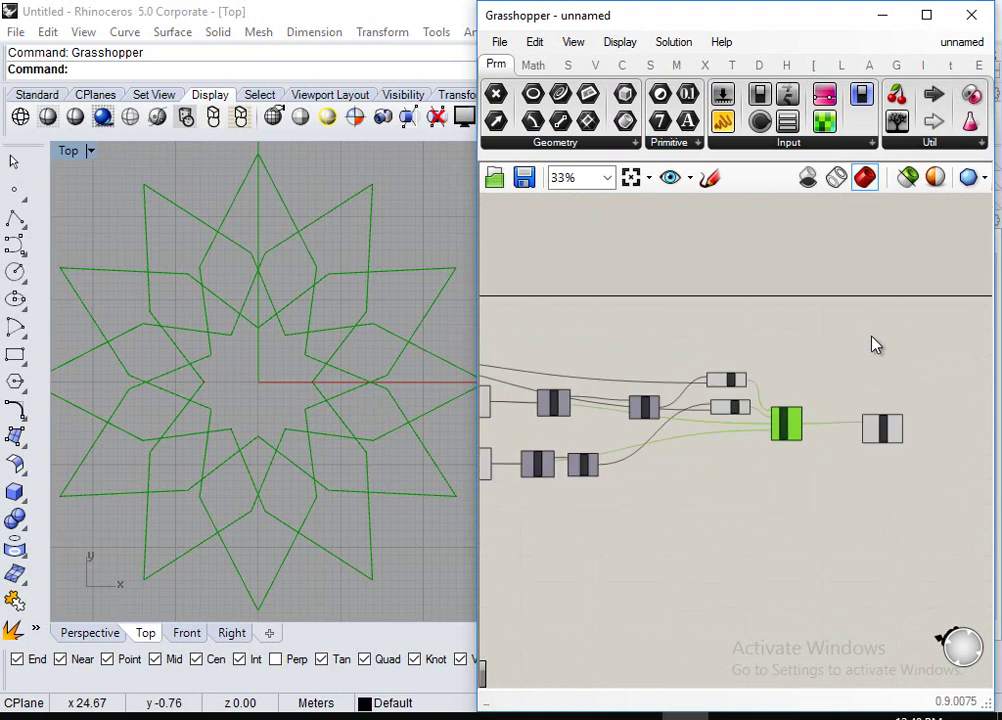
pyautogui.scroll(-2, 860, 340)
pyautogui.moveTo(841, 347); pyautogui.dragTo(540, 505)
pyautogui.middleClick(794, 494)
pyautogui.click(850, 450)
pyautogui.scroll(3, 888, 380)
pyautogui.moveTo(913, 373); pyautogui.dragTo(895, 429)
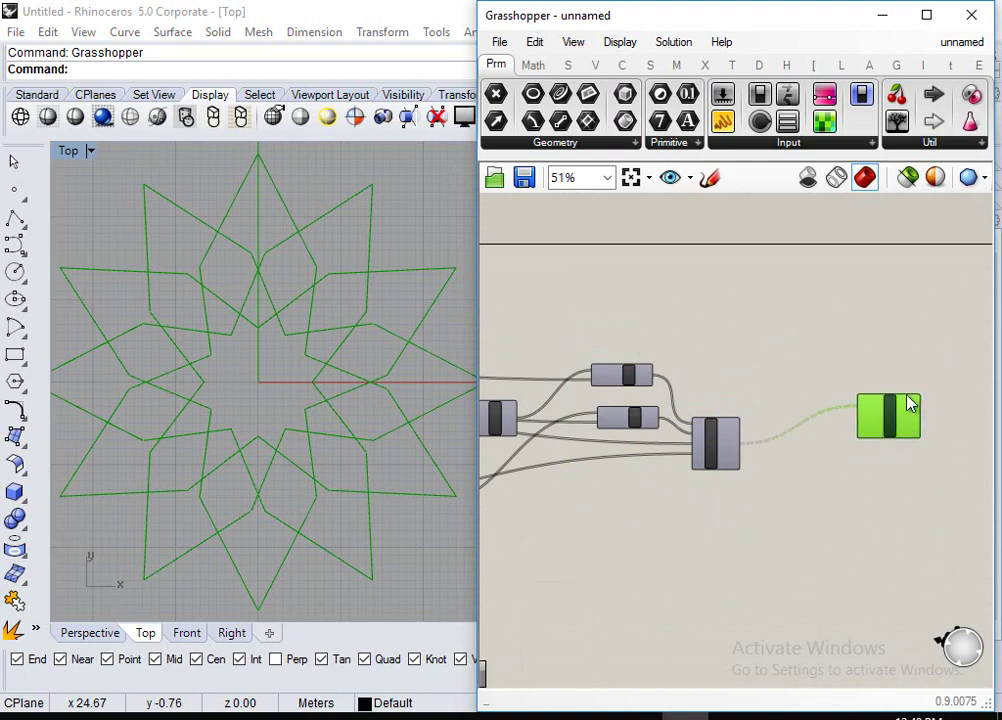
# Bake the Join Curves output to Layer 01 with the colour set by layer.
pyautogui.scroll(4, 920, 404)
pyautogui.rightClick(816, 405)
pyautogui.click(830, 505)
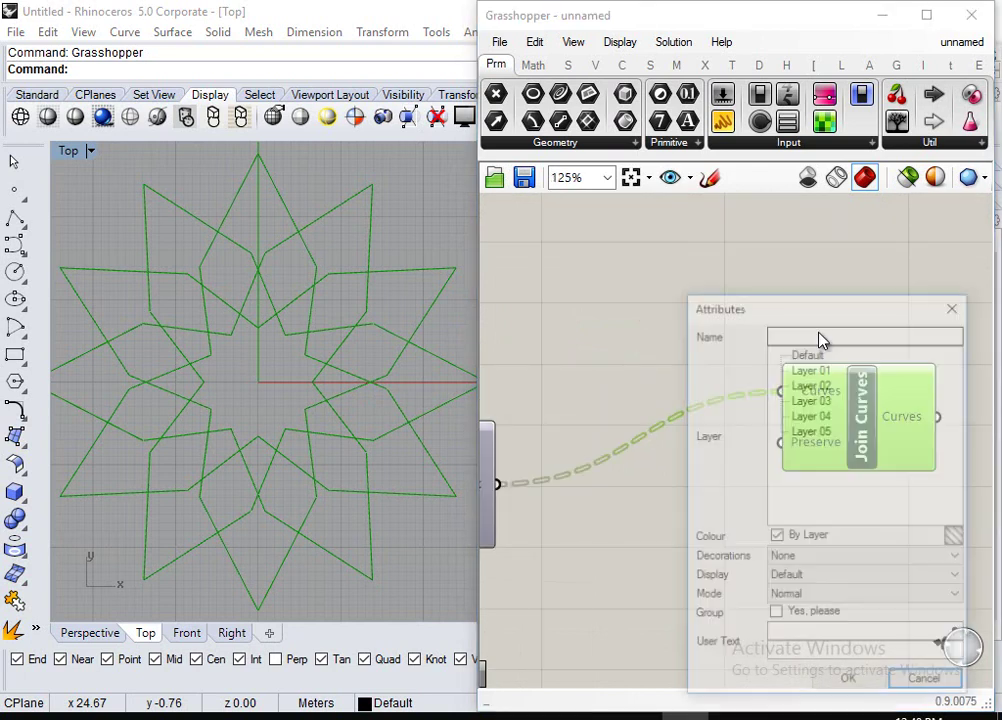
pyautogui.click(812, 369)
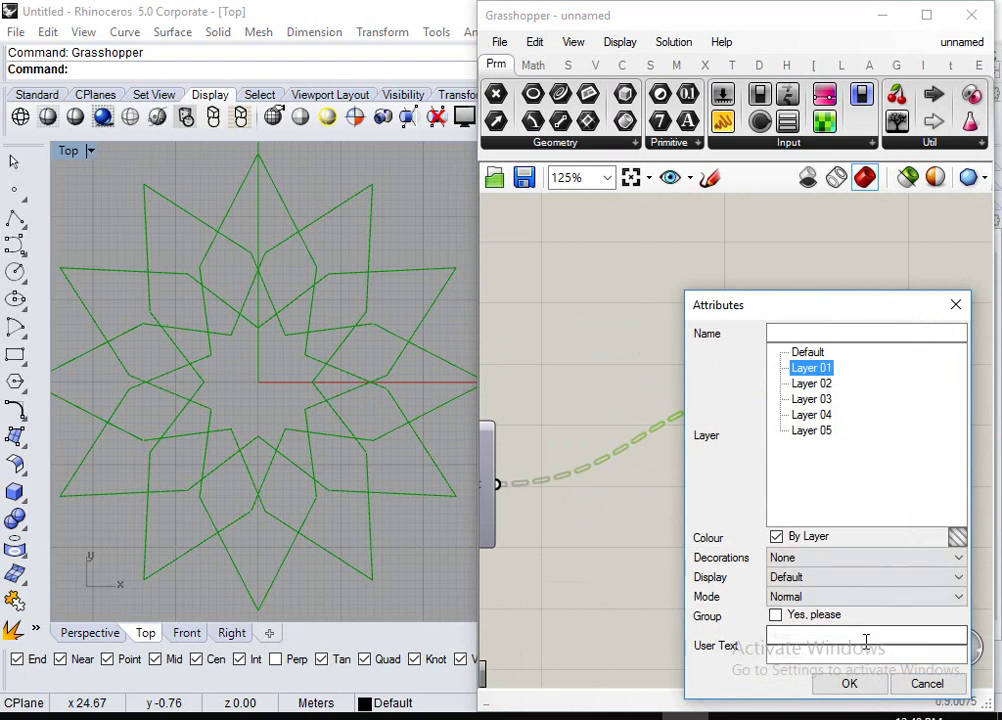
pyautogui.click(849, 683)
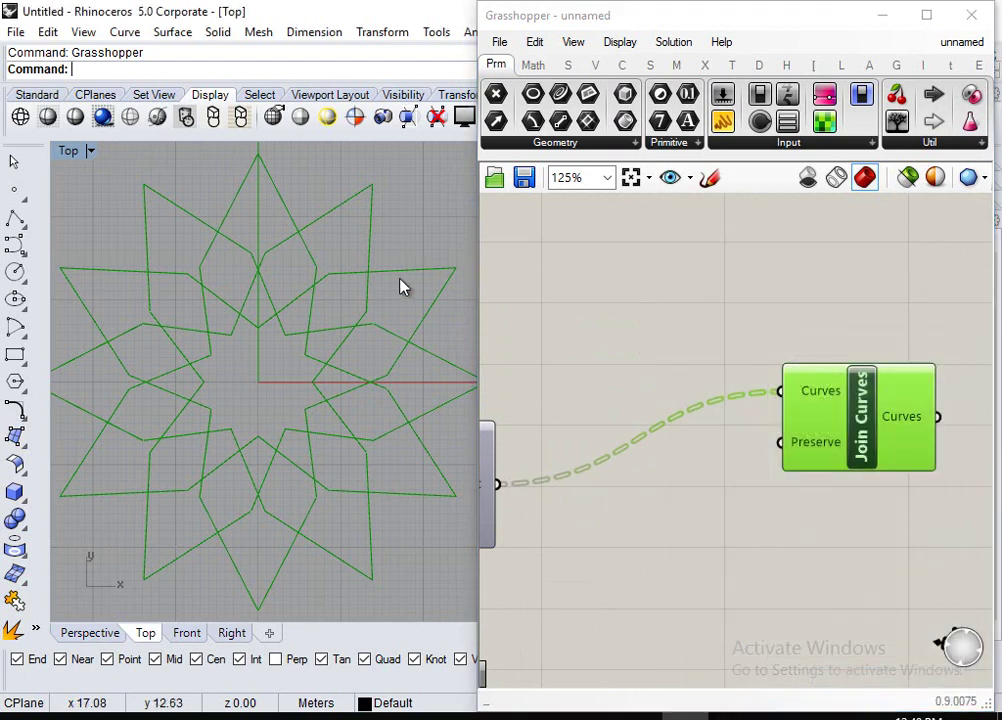
# Close the Grasshopper window and select individual baked curves of the star to check how they are joined.
pyautogui.click(972, 15)
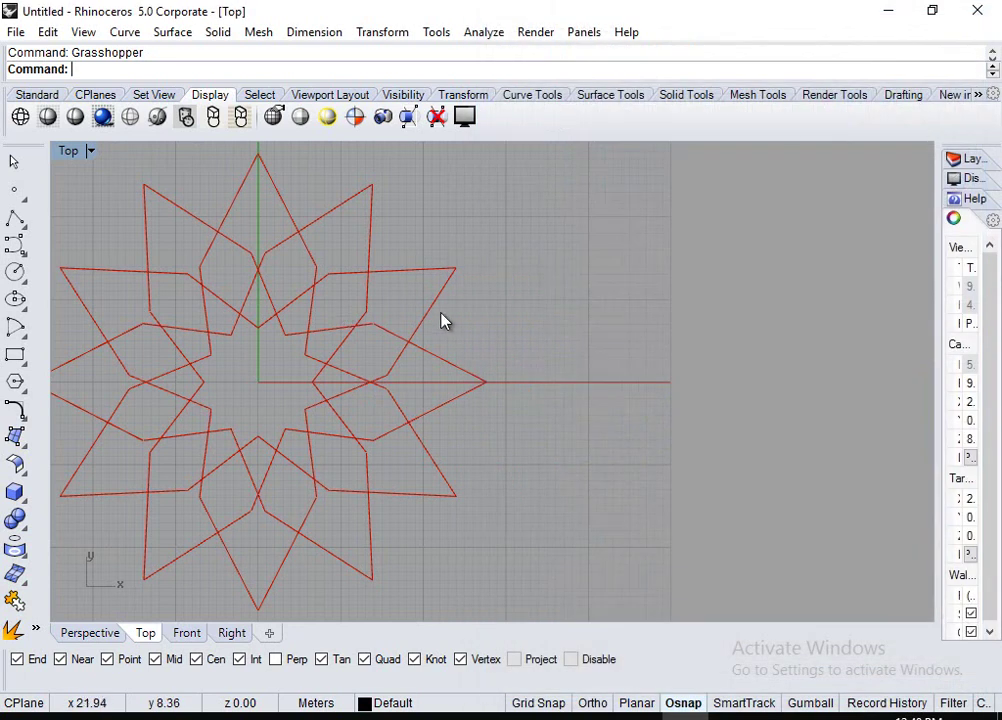
pyautogui.click(403, 372)
pyautogui.click(440, 362)
pyautogui.click(417, 456)
pyautogui.click(302, 536)
pyautogui.click(265, 579)
pyautogui.moveTo(350, 486); pyautogui.dragTo(443, 393, button='right')
pyautogui.scroll(8, 442, 395)
pyautogui.scroll(8, 401, 404)
pyautogui.scroll(-10, 540, 386)
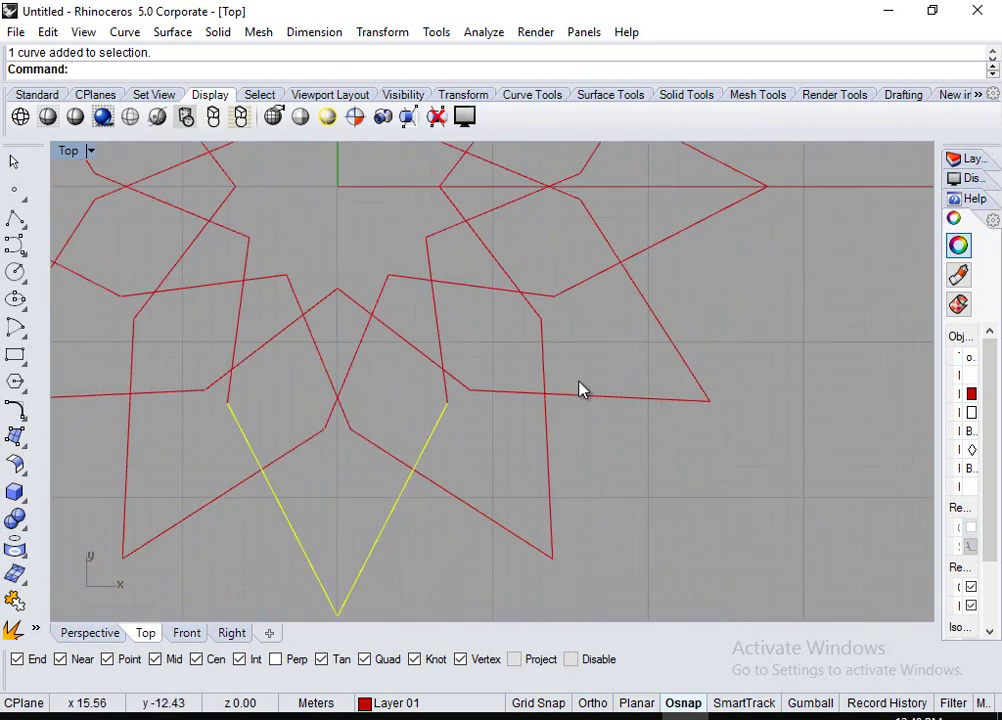
# Undo the bake and reopen Grasshopper with the Grasshopper command.
pyautogui.hotkey('ctrl', 'z')
pyautogui.scroll(-1, 540, 425)
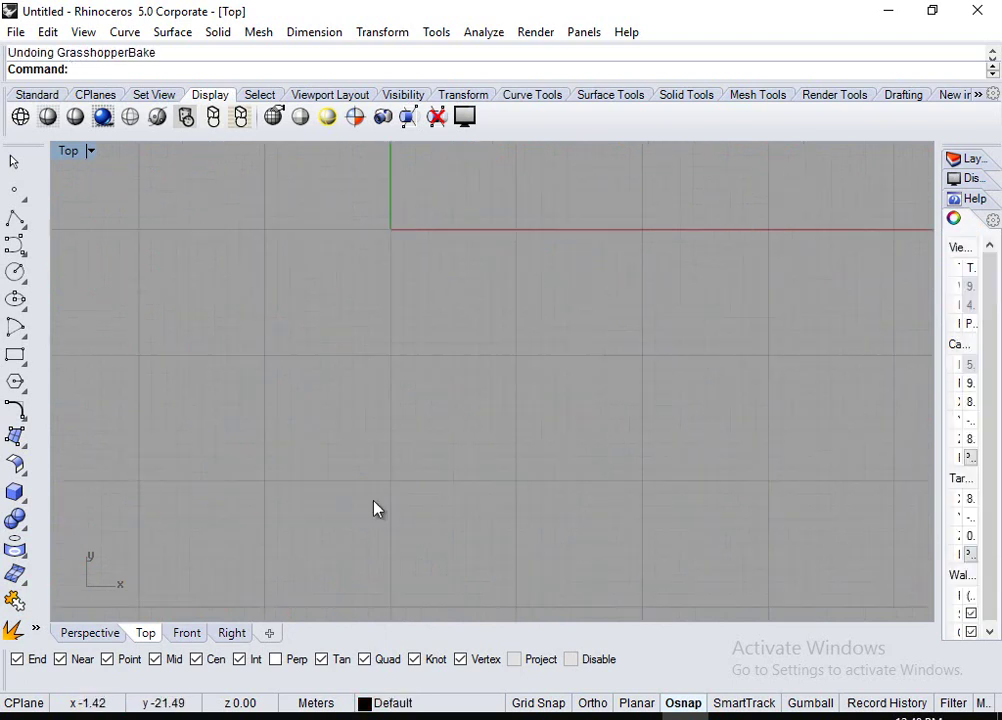
pyautogui.write('Grasshopper')
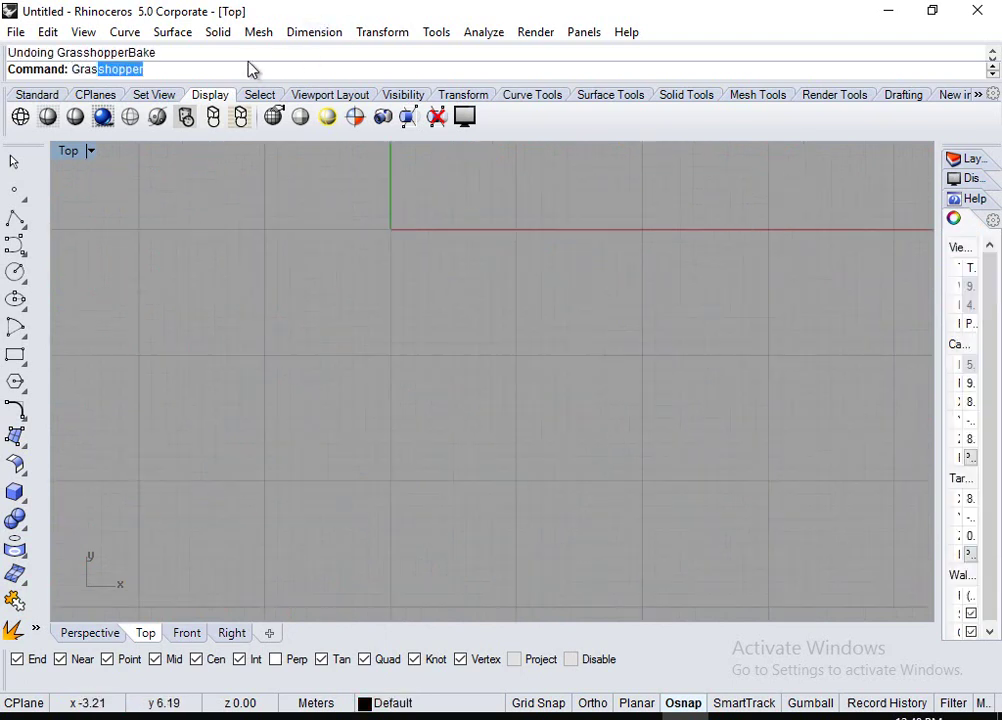
pyautogui.press('Return')
# Flatten the Merge component's Result output again.
pyautogui.moveTo(872, 246); pyautogui.dragTo(792, 250, button='right')
pyautogui.scroll(-4, 812, 374)
pyautogui.scroll(4, 668, 420)
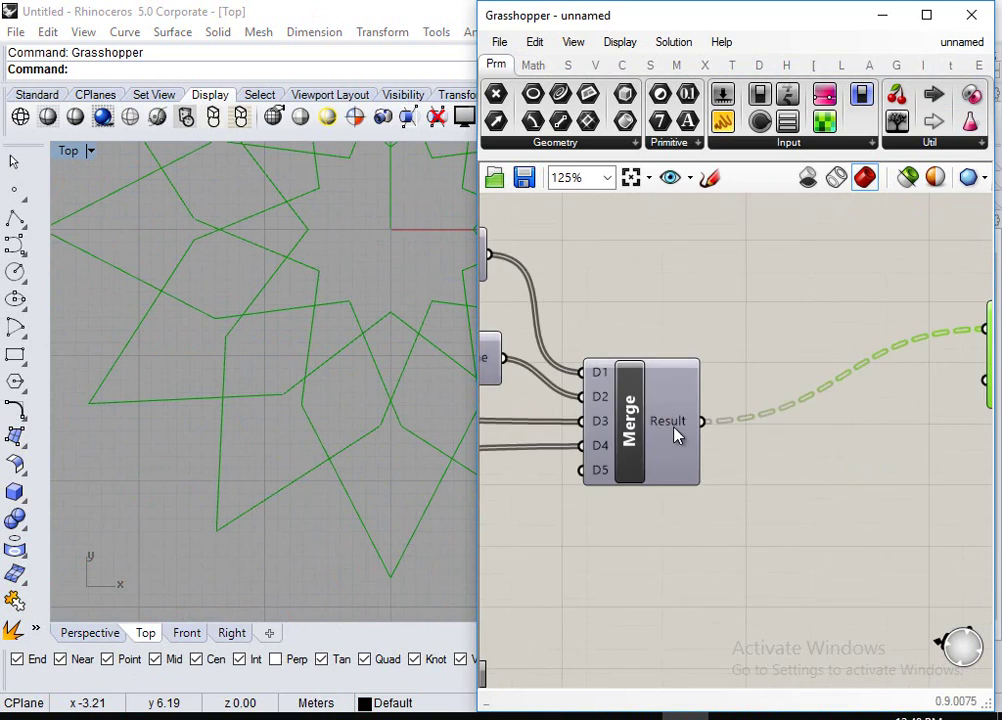
pyautogui.rightClick(668, 420)
pyautogui.click(716, 528)
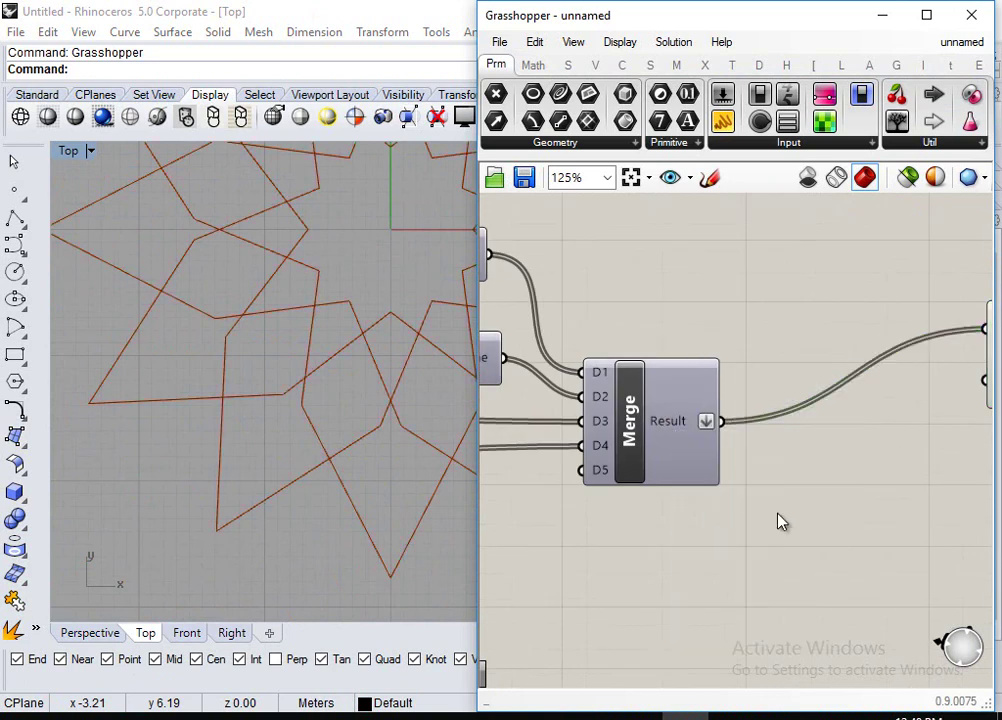
pyautogui.click(777, 513)
# Move Join Curves closer to Merge and roughly level with its Result output.
pyautogui.moveTo(851, 427); pyautogui.dragTo(695, 353, button='right')
pyautogui.scroll(-3, 695, 355)
pyautogui.click(781, 304)
pyautogui.moveTo(387, 269); pyautogui.dragTo(334, 297, button='right')
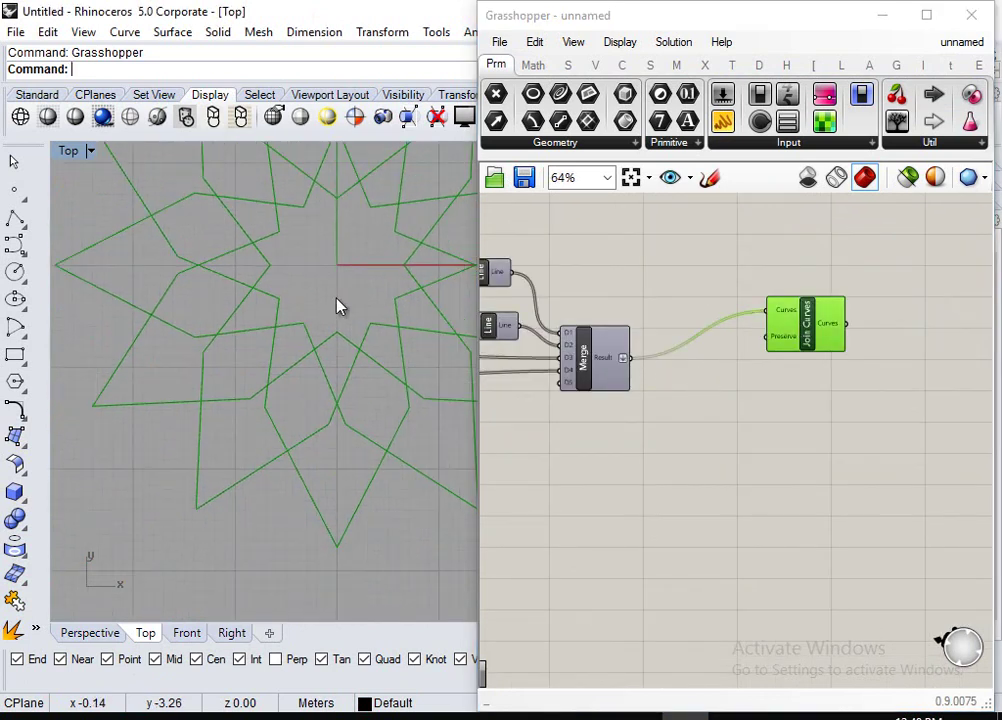
pyautogui.scroll(-3, 335, 305)
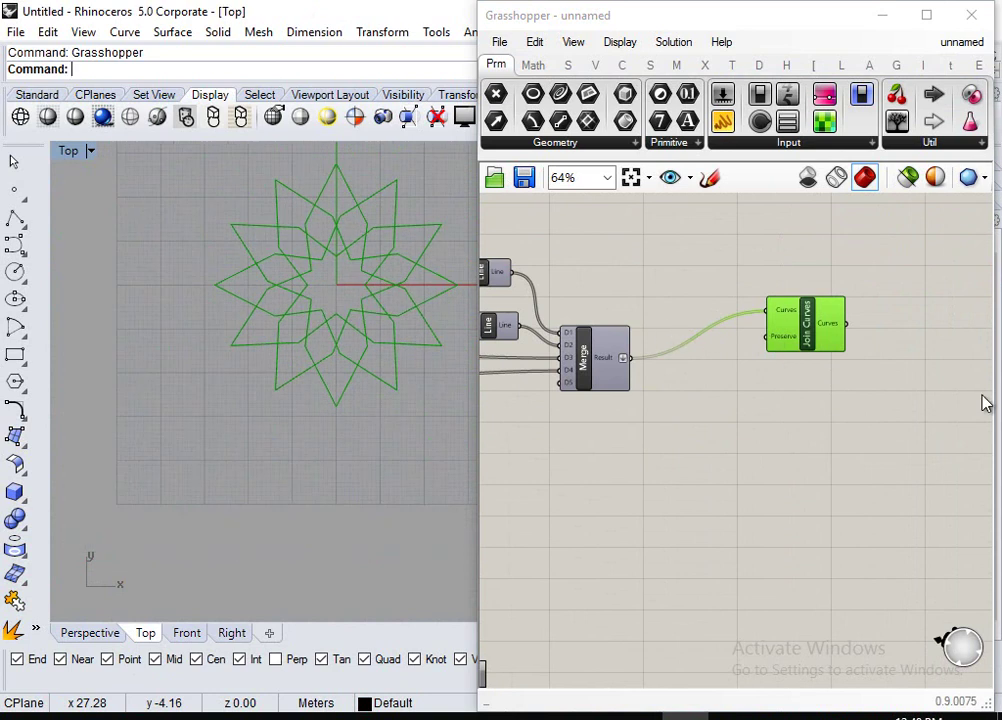
pyautogui.moveTo(282, 269); pyautogui.dragTo(258, 305, button='right')
pyautogui.scroll(3, 420, 247)
pyautogui.moveTo(749, 339); pyautogui.dragTo(787, 331, button='right')
pyautogui.moveTo(837, 324); pyautogui.dragTo(757, 370)
pyautogui.click(863, 391)
pyautogui.click(765, 360)
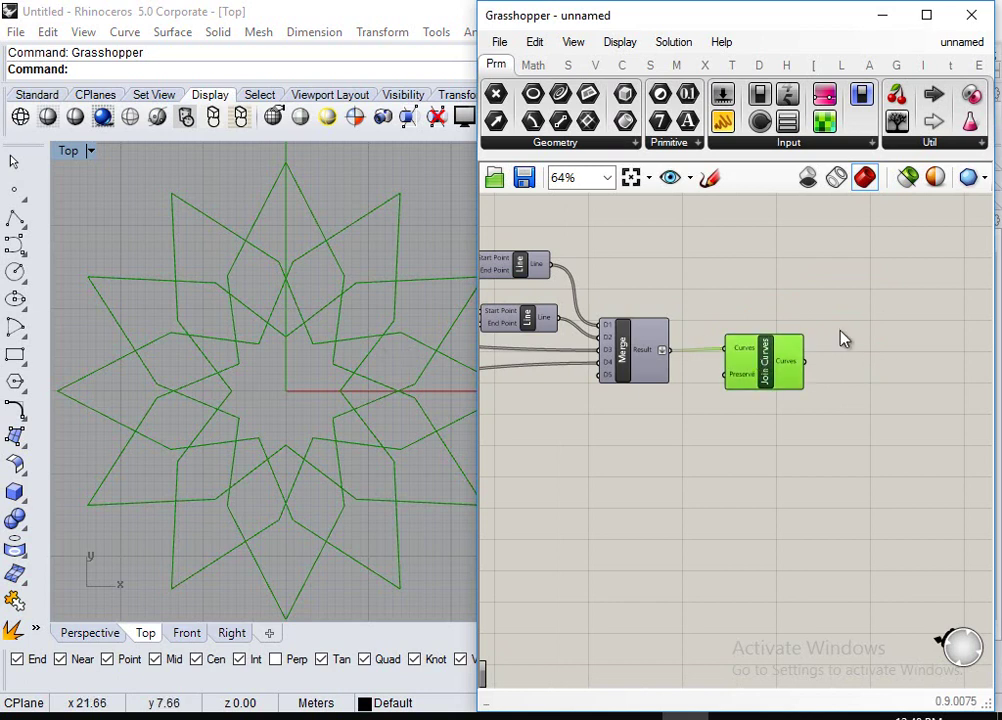
# Add a curve Offset component after Join Curves, connect the joined Curves to its Curve input, and align it with Join Curves.
pyautogui.doubleClick(895, 346)
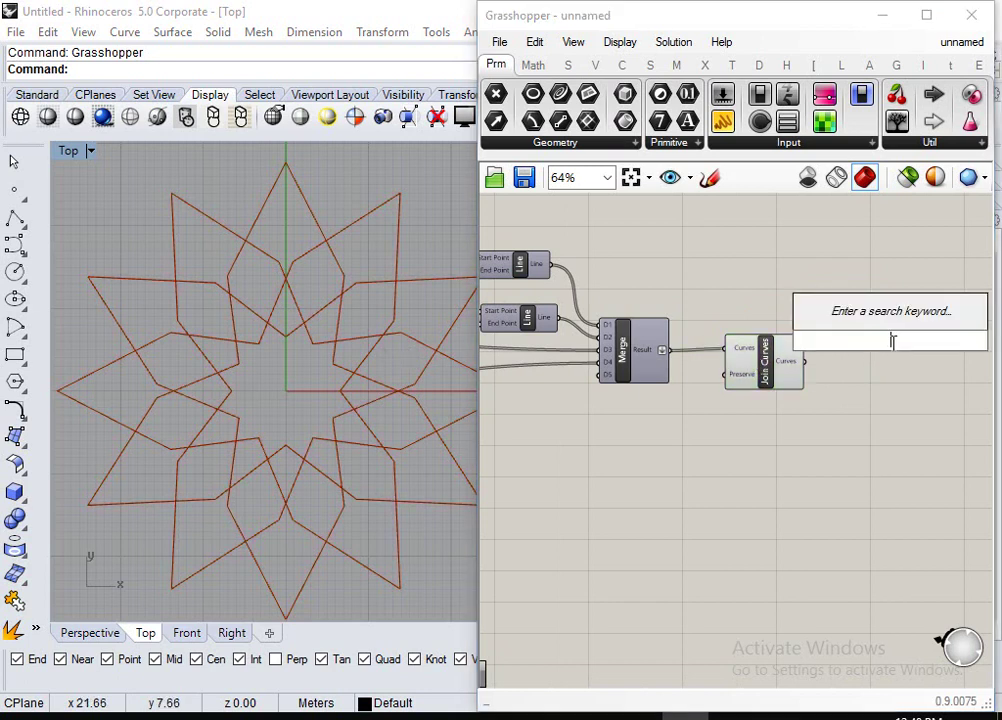
pyautogui.write('off')
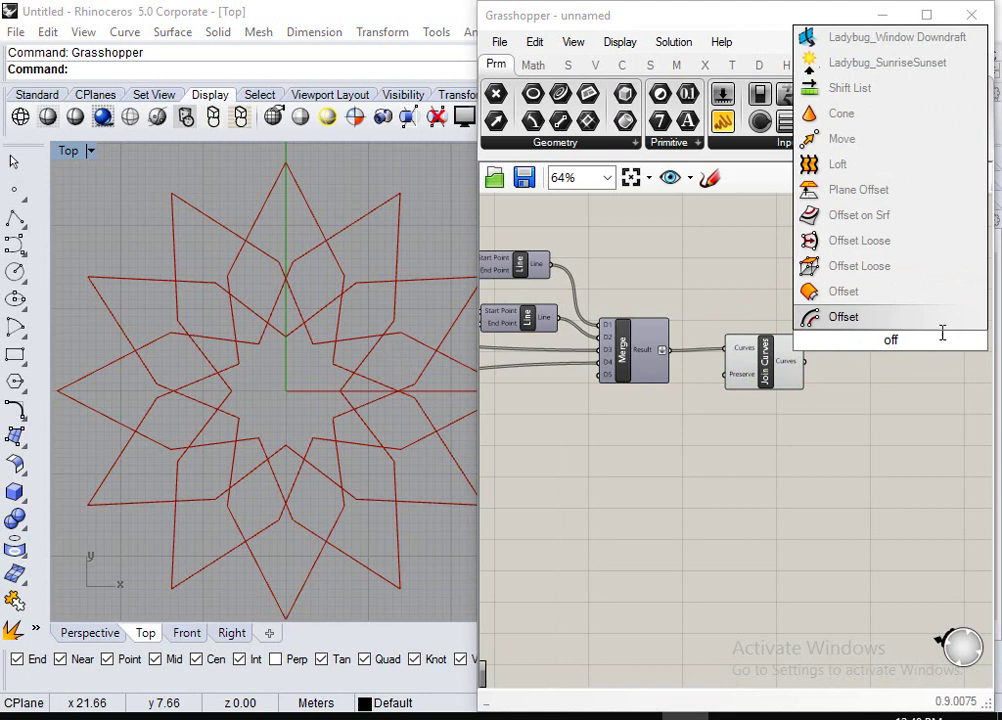
pyautogui.click(903, 316)
pyautogui.scroll(3, 872, 370)
pyautogui.moveTo(894, 302); pyautogui.dragTo(894, 344)
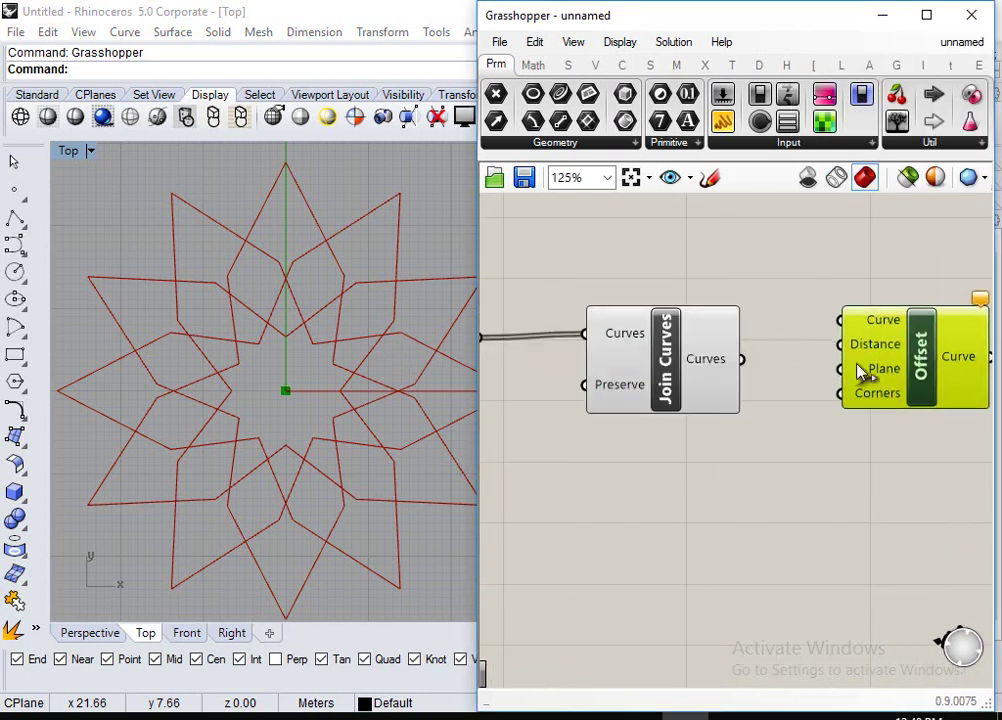
pyautogui.moveTo(744, 360); pyautogui.dragTo(839, 320)
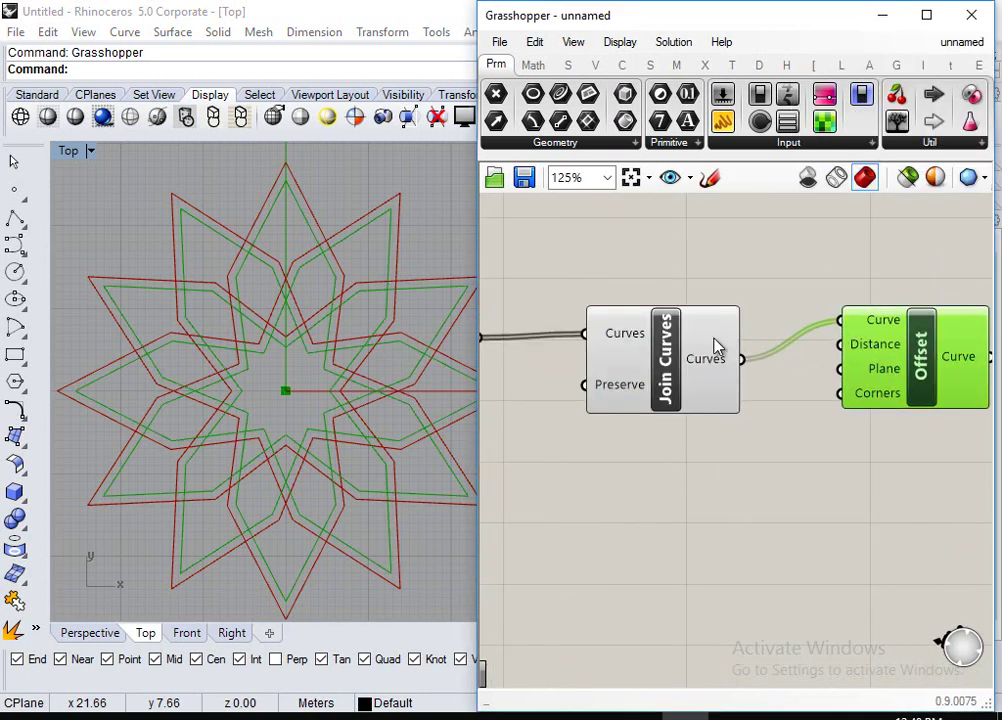
pyautogui.scroll(5, 378, 370)
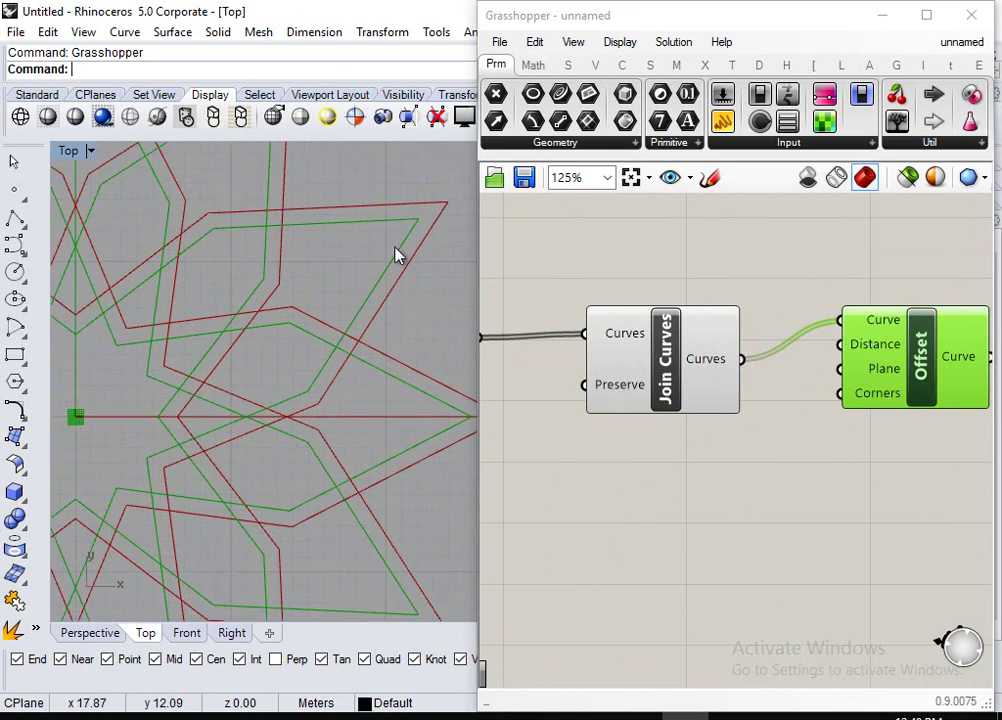
pyautogui.moveTo(921, 318); pyautogui.dragTo(918, 388)
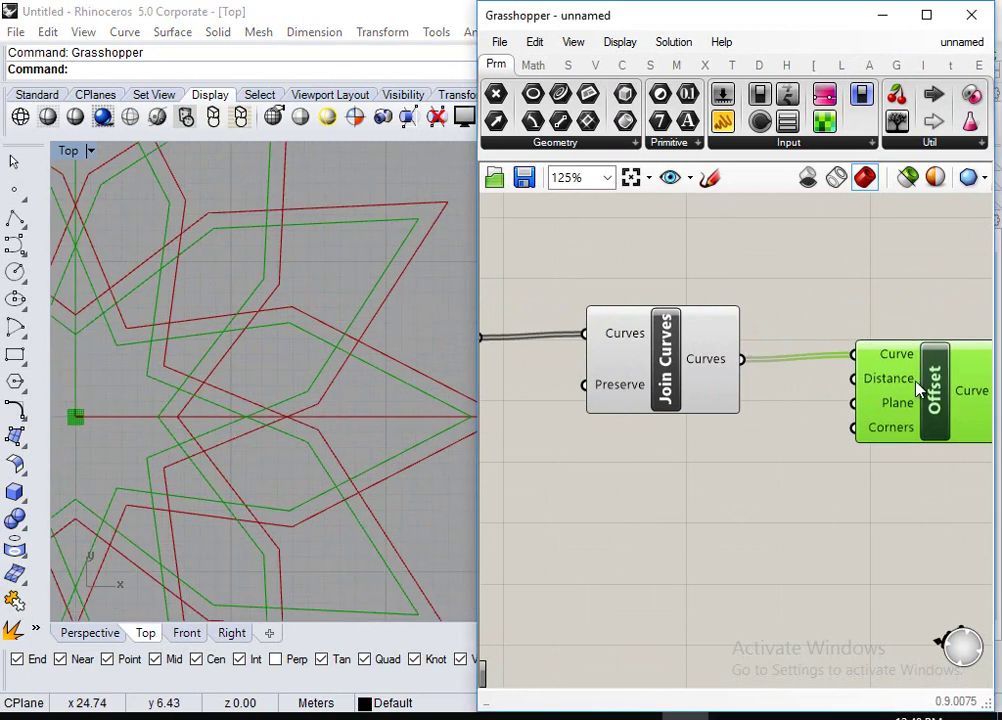
# Add a 2.000 number slider, connect it to the Offset Distance input, and lower it to 1.158.
pyautogui.doubleClick(711, 497)
pyautogui.write('2.000')
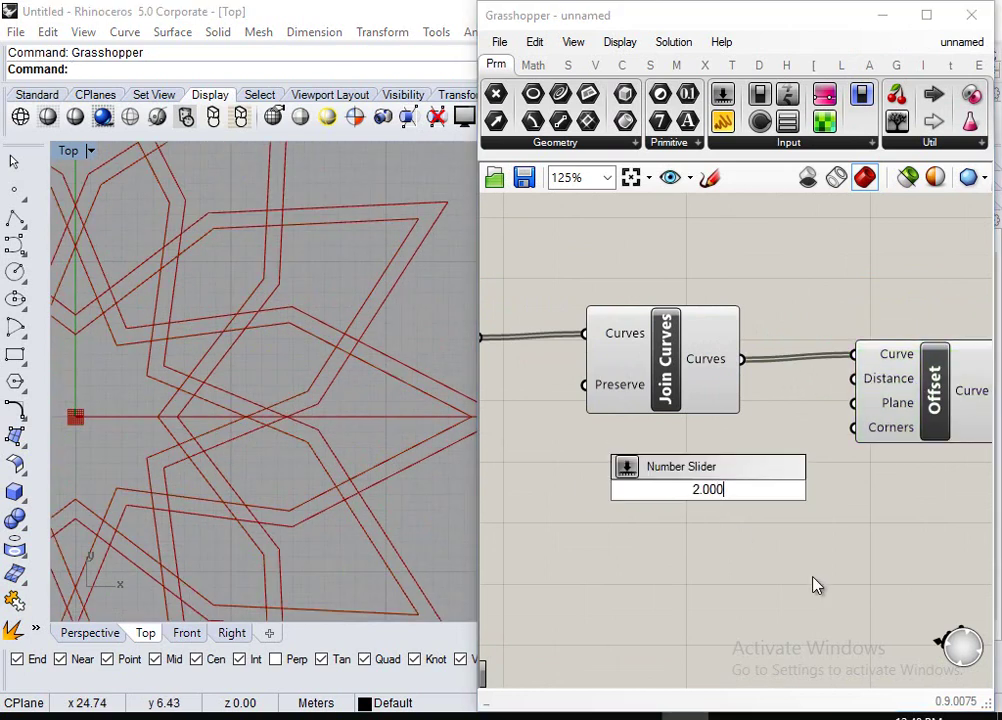
pyautogui.press('Return')
pyautogui.moveTo(831, 491); pyautogui.dragTo(853, 378)
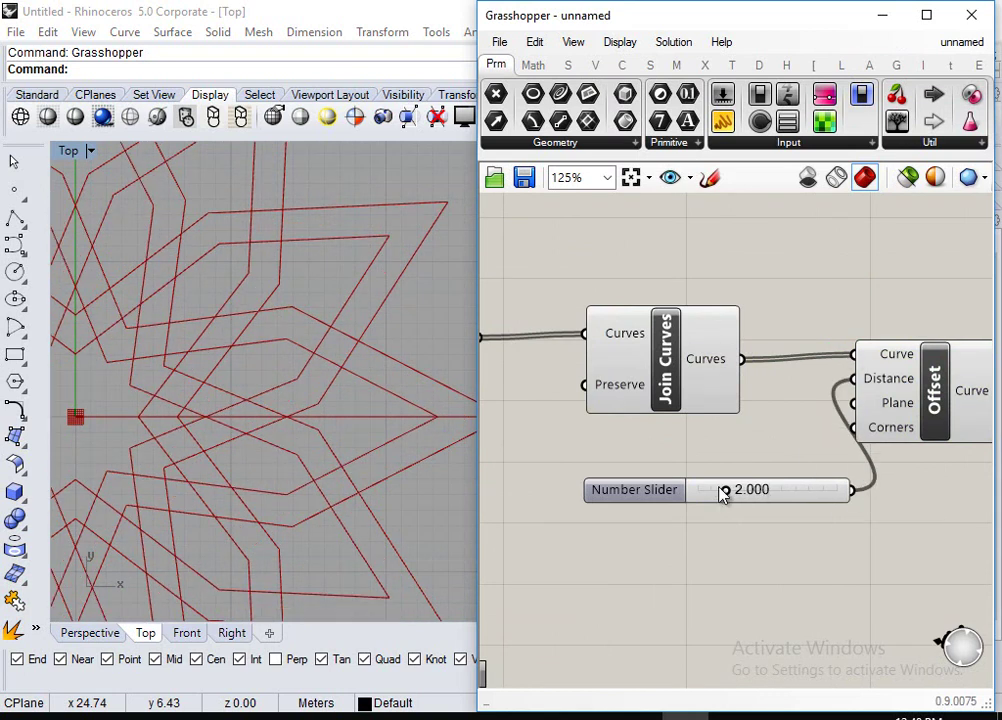
pyautogui.moveTo(727, 496)
pyautogui.mouseDown()
pyautogui.moveTo(745, 491)
pyautogui.moveTo(716, 490)
pyautogui.mouseUp()
pyautogui.moveTo(264, 395); pyautogui.dragTo(277, 364, button='right')
pyautogui.scroll(-12, 270, 368)
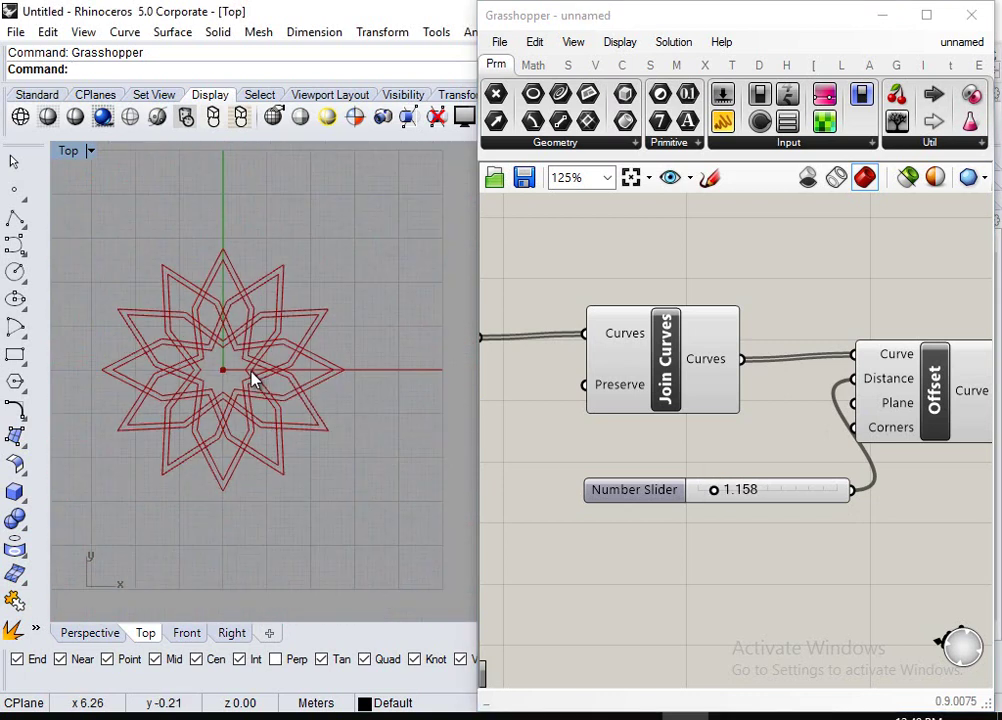
pyautogui.scroll(4, 300, 364)
# Add a Boundary Surfaces component after Offset and connect the Offset Curve output to its Edges input.
pyautogui.moveTo(916, 449); pyautogui.dragTo(648, 406, button='right')
pyautogui.moveTo(675, 374); pyautogui.dragTo(768, 370)
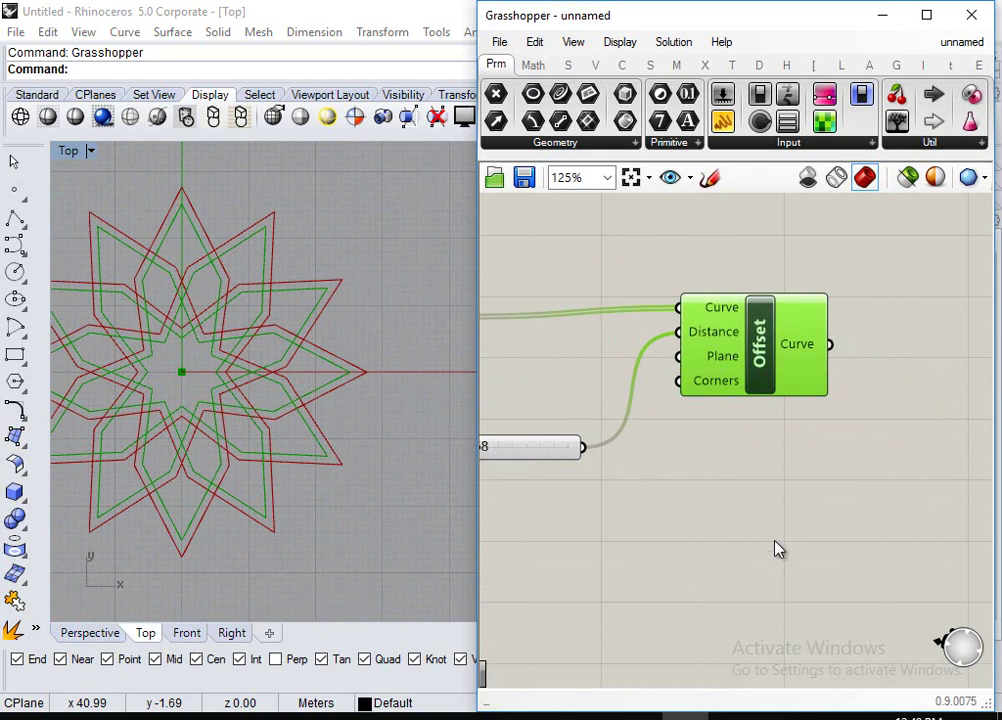
pyautogui.moveTo(930, 485); pyautogui.dragTo(804, 479, button='right')
pyautogui.doubleClick(838, 349)
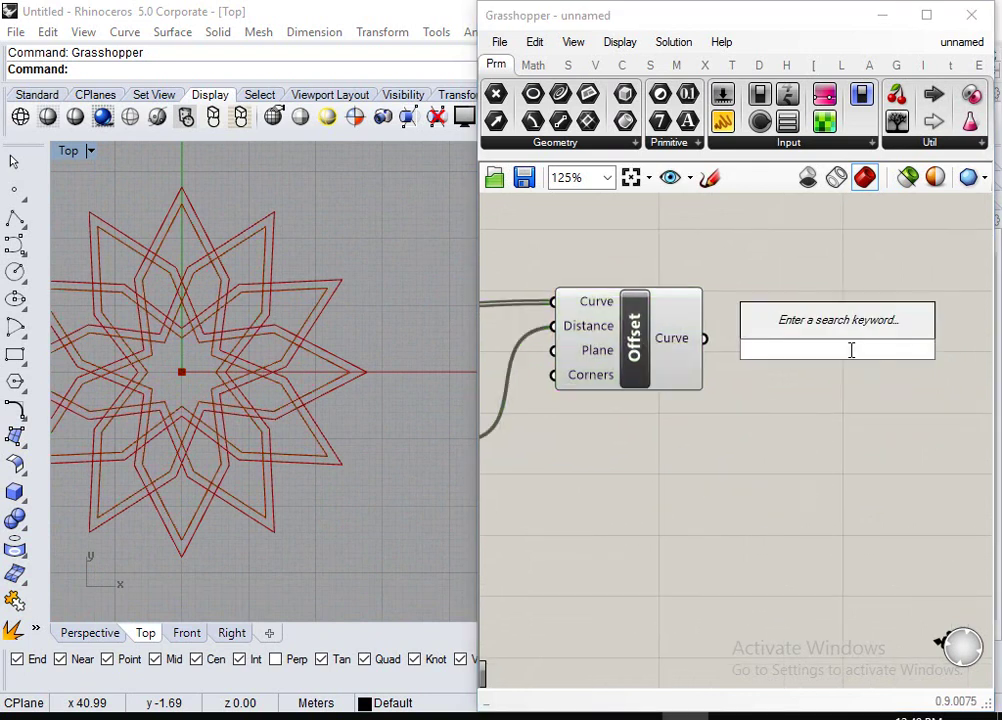
pyautogui.write('bound')
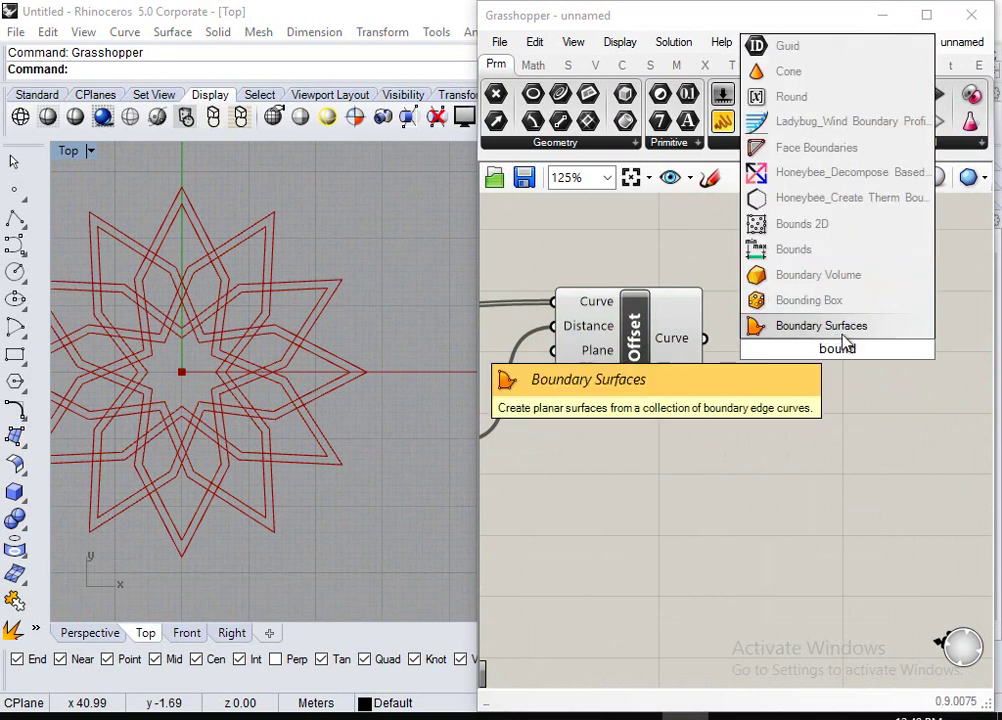
pyautogui.click(845, 327)
pyautogui.click(857, 389)
pyautogui.moveTo(704, 338); pyautogui.dragTo(783, 357)
# Set the Offset distance slider to 1.088 and inspect the star surfaces.
pyautogui.moveTo(601, 420); pyautogui.dragTo(828, 416, button='right')
pyautogui.moveTo(552, 436)
pyautogui.mouseDown()
pyautogui.moveTo(566, 438)
pyautogui.moveTo(523, 429)
pyautogui.moveTo(564, 432)
pyautogui.mouseUp()
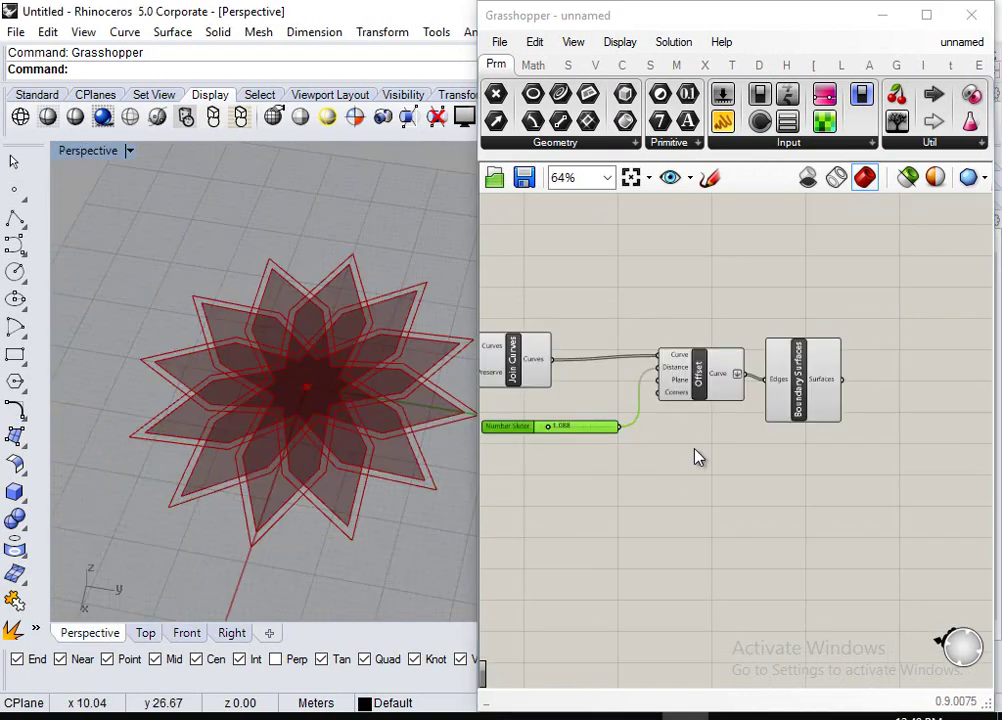
pyautogui.moveTo(905, 369); pyautogui.dragTo(903, 340, button='right')
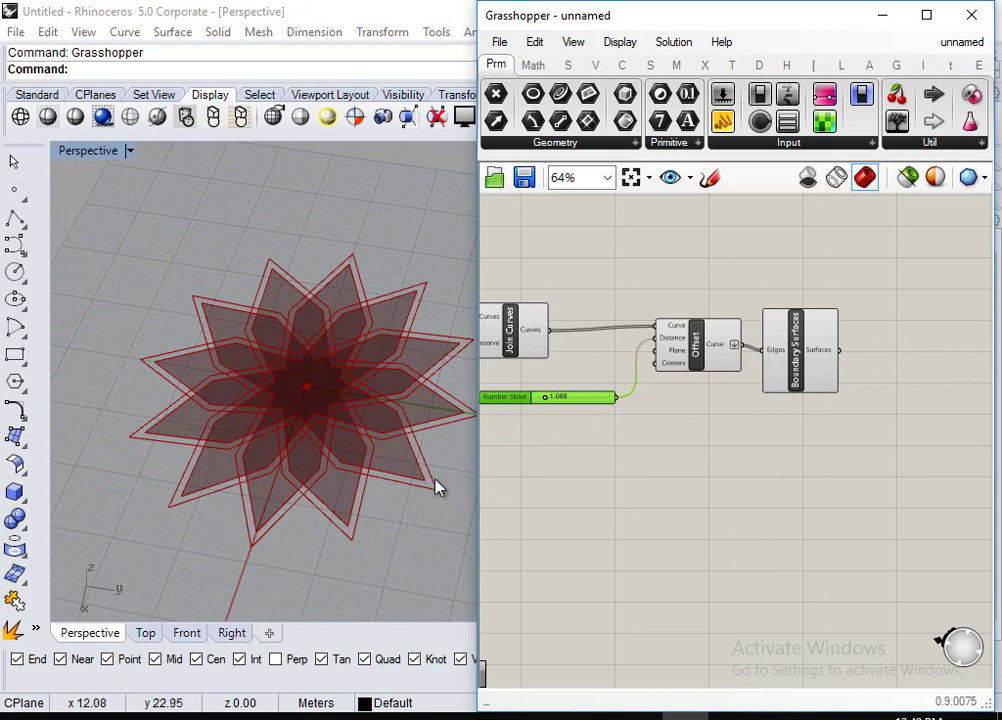
pyautogui.scroll(4, 352, 468)
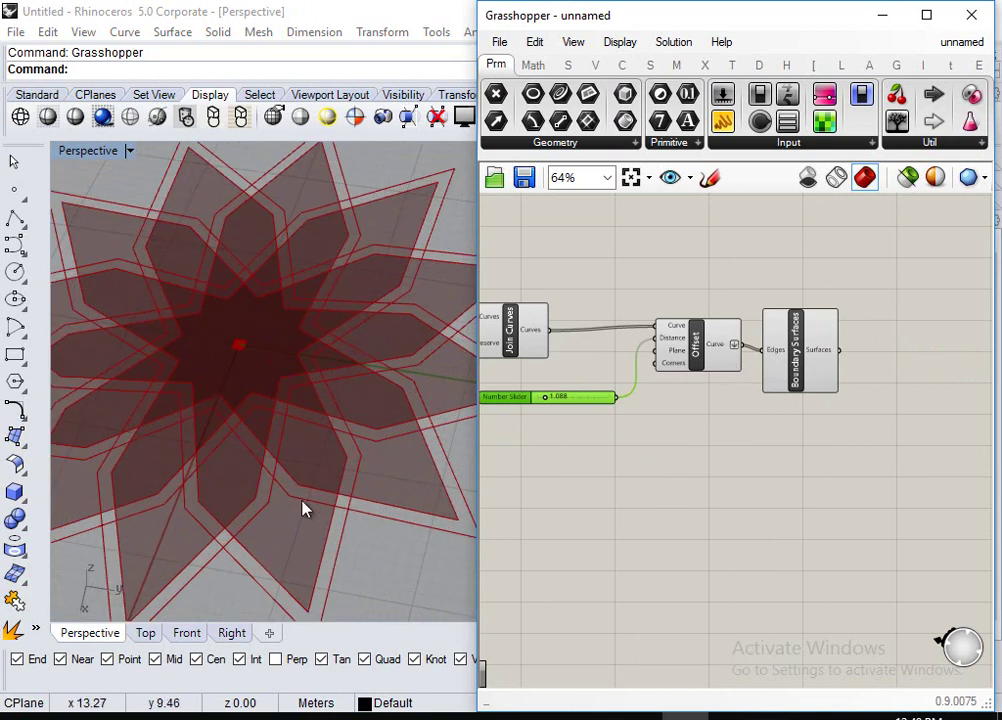
# Graft the Offset component's Curve output and view the whole star surface pattern.
pyautogui.scroll(4, 673, 302)
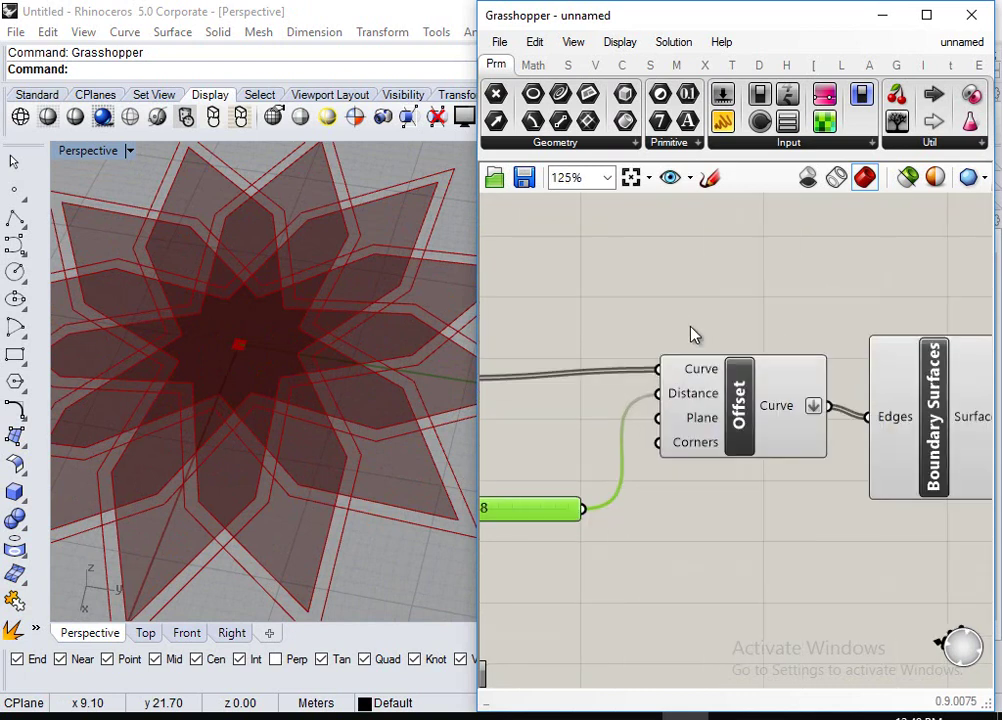
pyautogui.rightClick(781, 407)
pyautogui.click(850, 555)
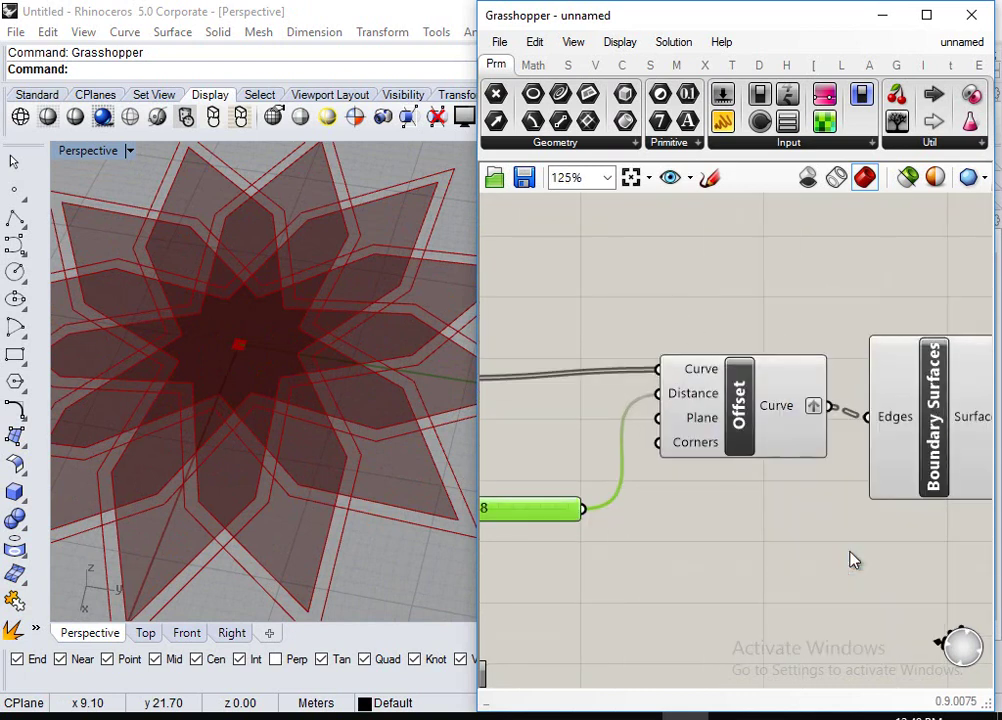
pyautogui.moveTo(328, 472); pyautogui.dragTo(333, 458, button='right')
pyautogui.scroll(-5, 333, 458)
pyautogui.scroll(-4, 660, 503)
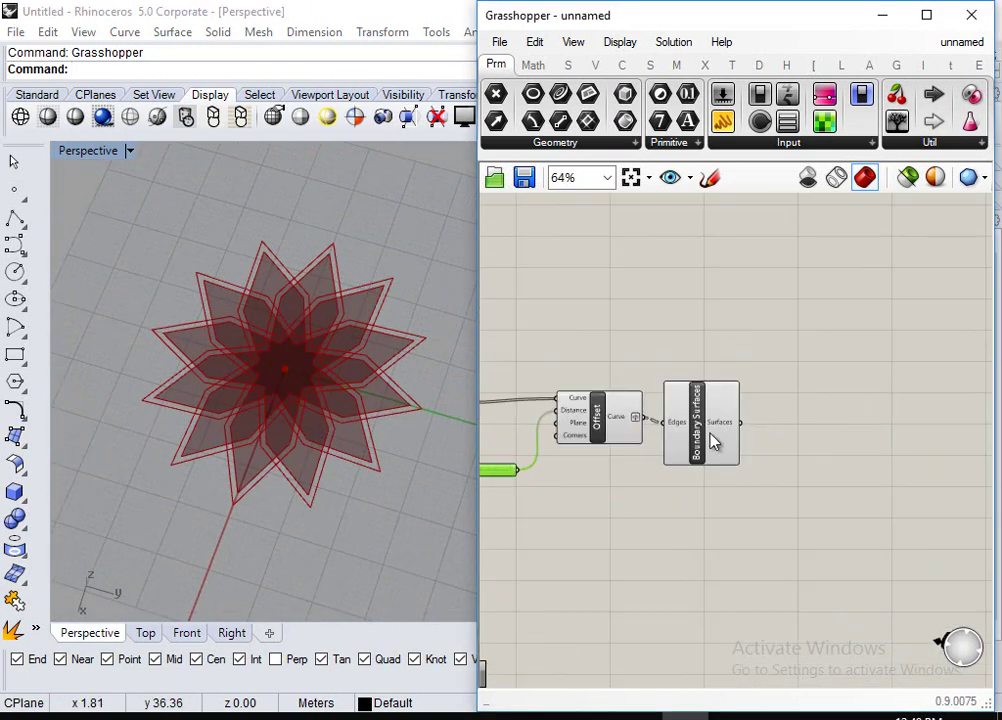
# Remove the graft from the Offset component's Curve output.
pyautogui.scroll(4, 730, 452)
pyautogui.rightClick(530, 405)
pyautogui.click(575, 546)
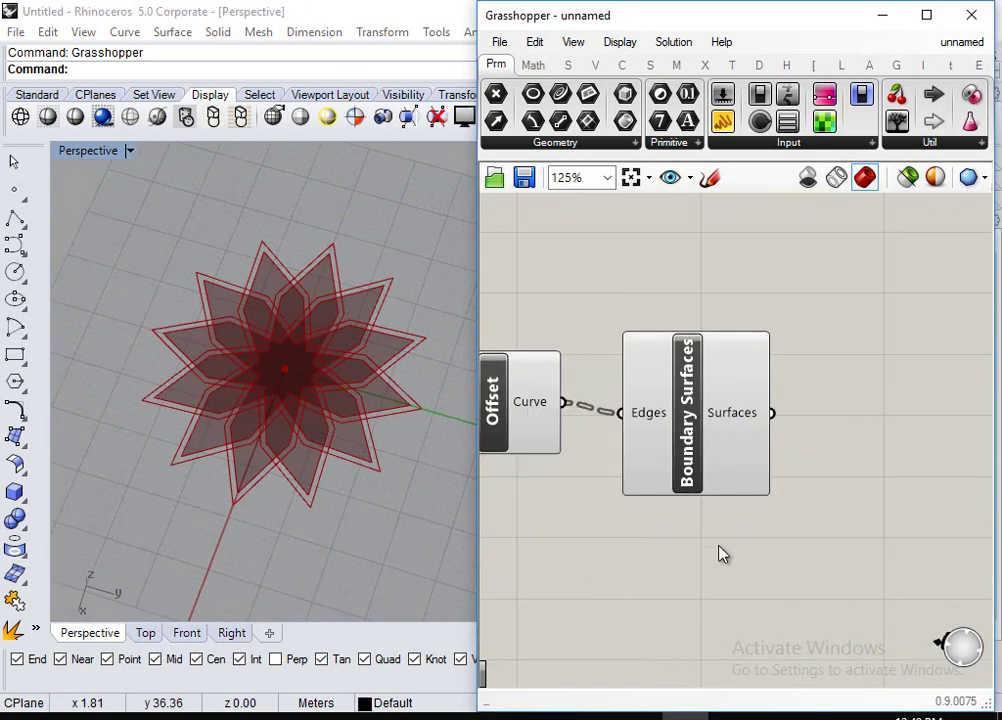
# Add an Extrude component after Boundary Surfaces and connect the Surfaces output to its Base input.
pyautogui.moveTo(686, 443); pyautogui.dragTo(708, 430)
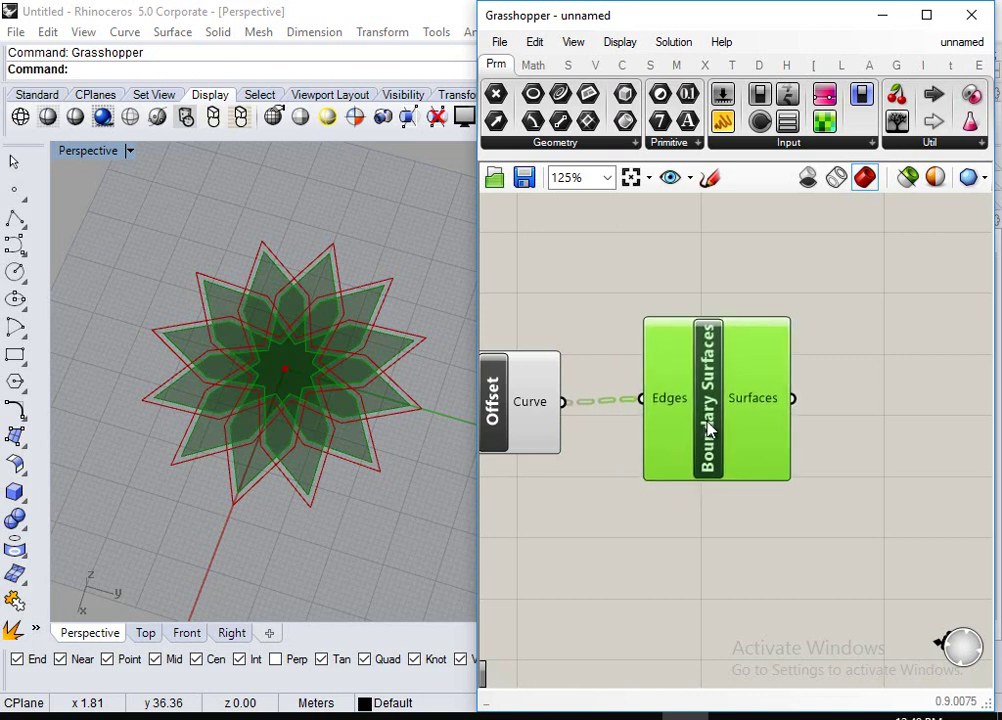
pyautogui.click(870, 447)
pyautogui.moveTo(886, 410); pyautogui.dragTo(769, 398, button='right')
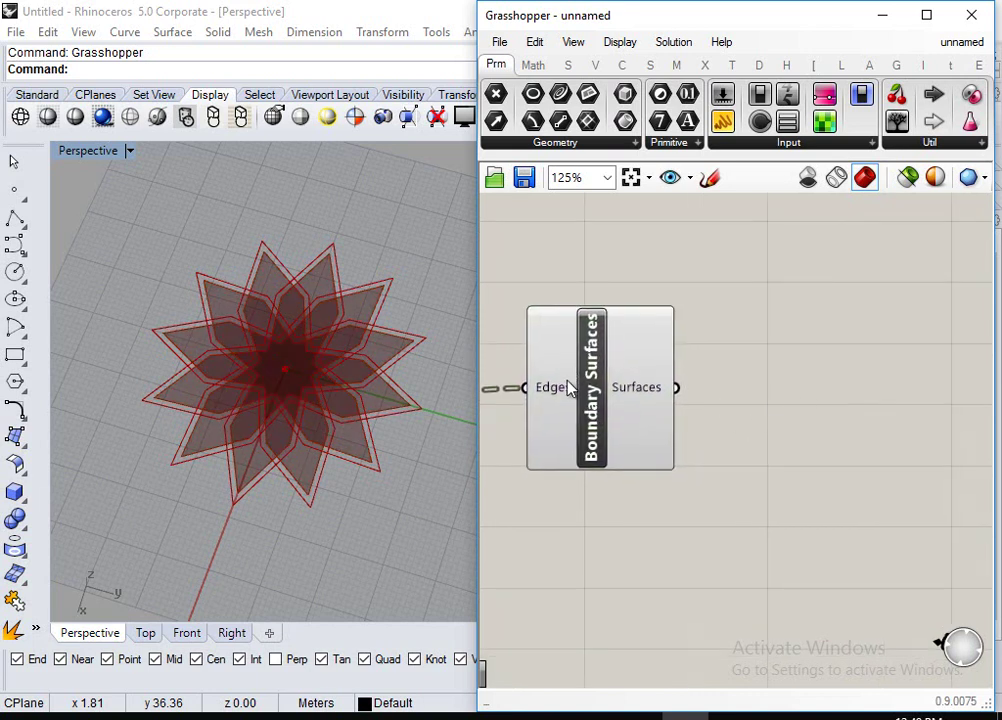
pyautogui.doubleClick(866, 390)
pyautogui.write('e')
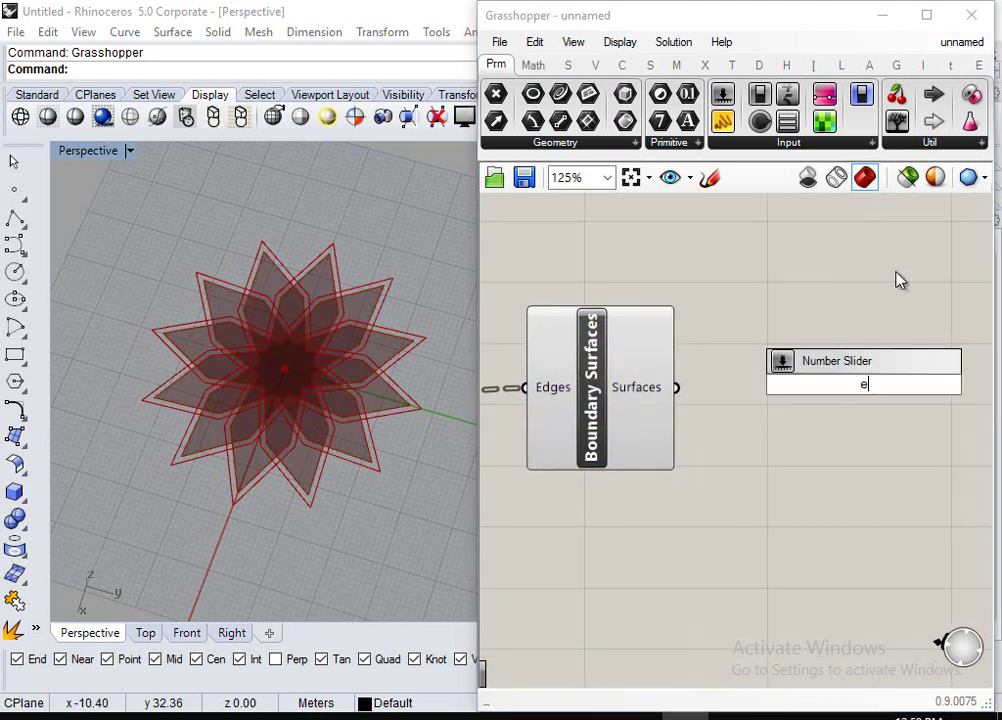
pyautogui.write('xt')
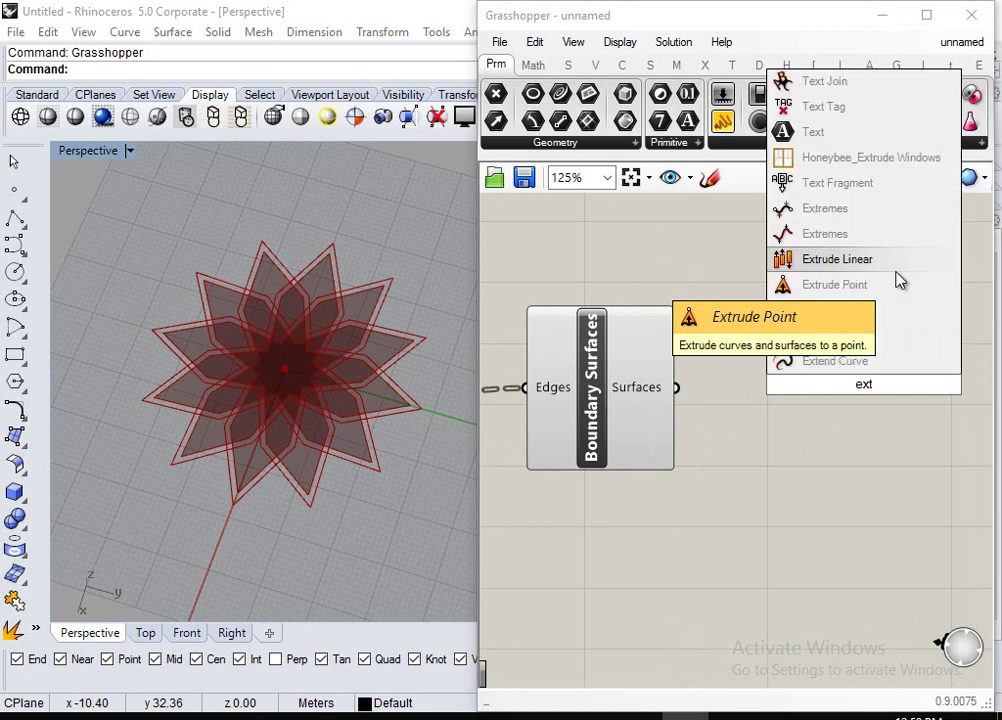
pyautogui.press('BackSpace')
pyautogui.click(845, 362)
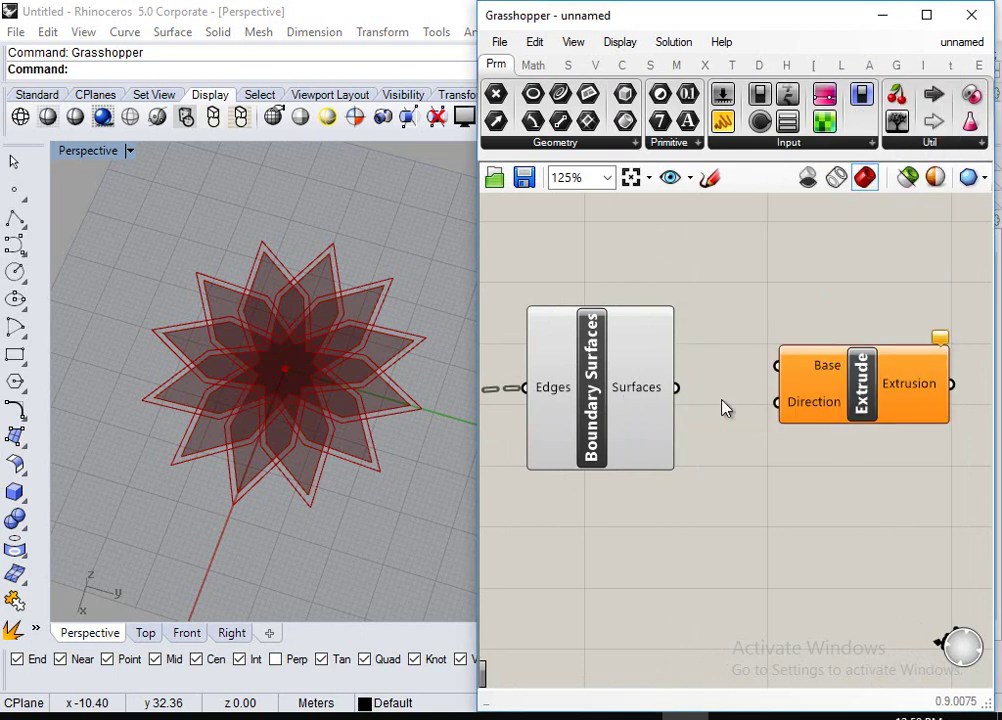
pyautogui.moveTo(676, 388); pyautogui.dragTo(866, 441)
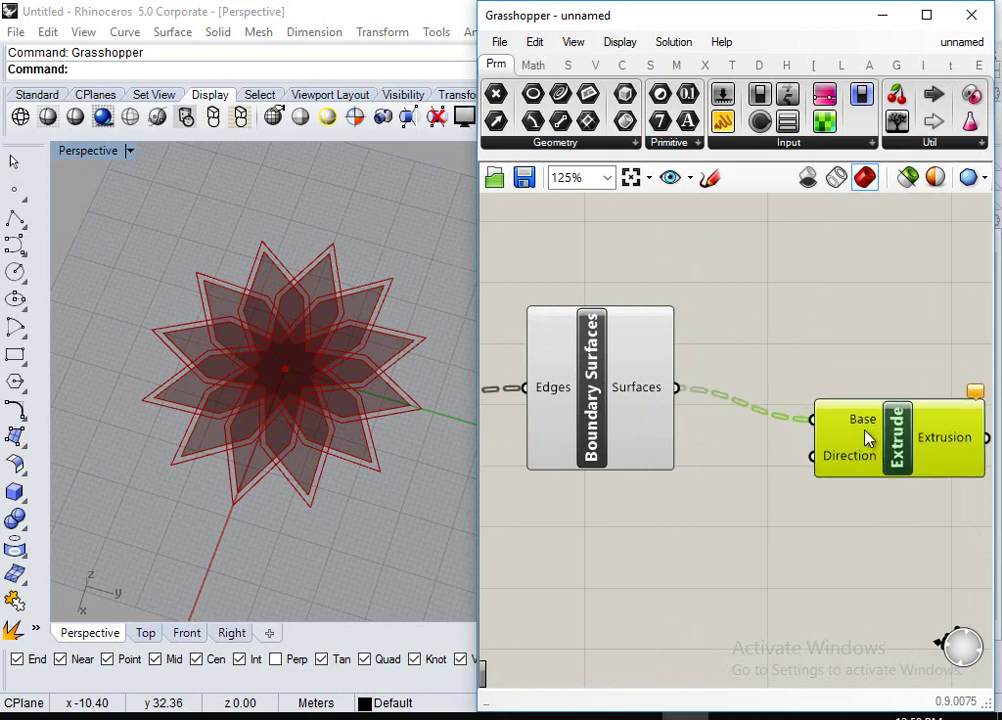
# Add a Unit Z vector component and connect it to the Extrude component's Direction input.
pyautogui.doubleClick(682, 575)
pyautogui.write('z')
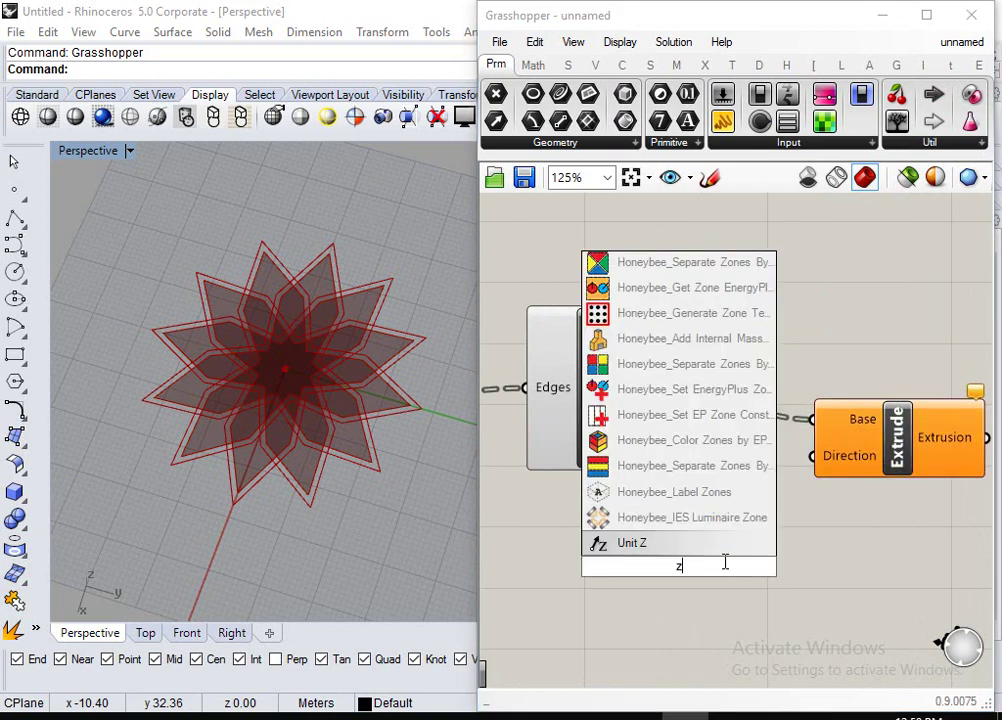
pyautogui.press('Return')
pyautogui.moveTo(769, 570); pyautogui.dragTo(814, 457)
# Delete the Boundary Surfaces, Extrude and Unit Z components, keeping the Offset curves as the end of the definition.
pyautogui.moveTo(304, 467); pyautogui.dragTo(460, 440, button='right')
pyautogui.moveTo(604, 492); pyautogui.dragTo(756, 474, button='right')
pyautogui.scroll(-5, 898, 403)
pyautogui.moveTo(904, 380); pyautogui.dragTo(720, 586)
pyautogui.press('Delete')
# Set the radius slider of the largest circle to 29.68.
pyautogui.scroll(-6, 767, 546)
pyautogui.moveTo(618, 541); pyautogui.dragTo(836, 530, button='right')
pyautogui.scroll(4, 656, 470)
pyautogui.moveTo(656, 470); pyautogui.dragTo(798, 537, button='right')
pyautogui.scroll(5, 802, 533)
pyautogui.moveTo(691, 398)
pyautogui.mouseDown()
pyautogui.moveTo(716, 403)
pyautogui.moveTo(676, 399)
pyautogui.moveTo(692, 396)
pyautogui.mouseUp()
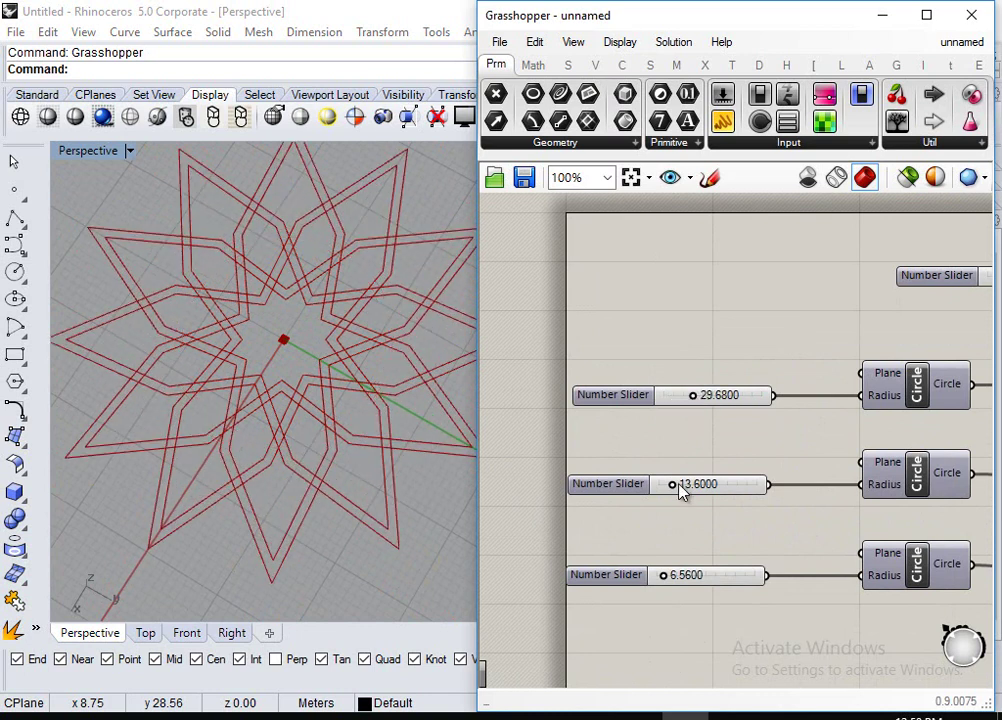